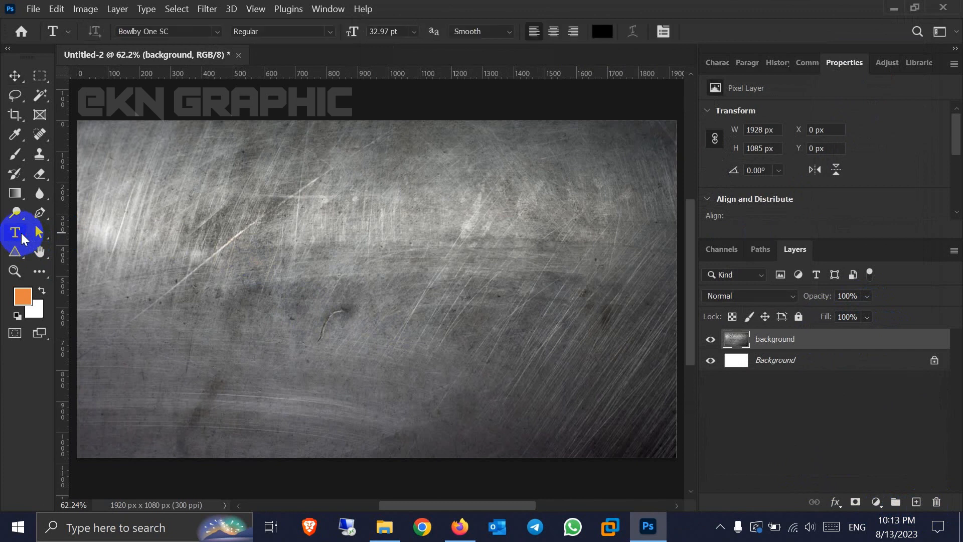
Add the text "GLASS" on the metal background near the middle of the canvas
click(305, 284)
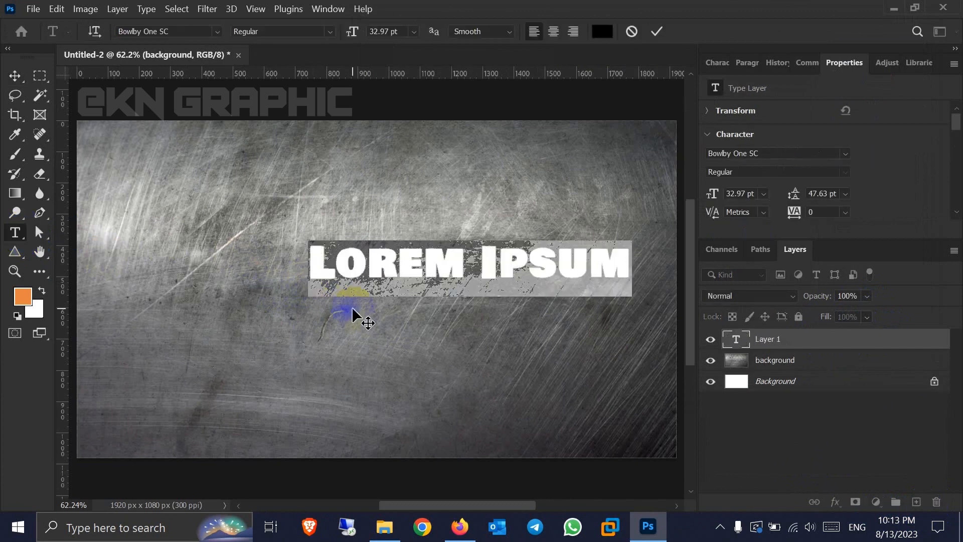
text(GLASS)
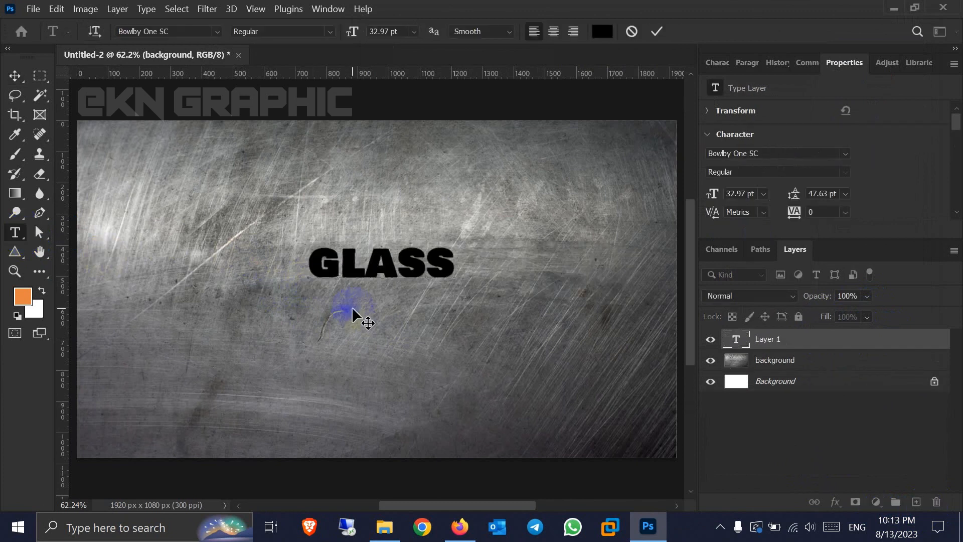
click(15, 75)
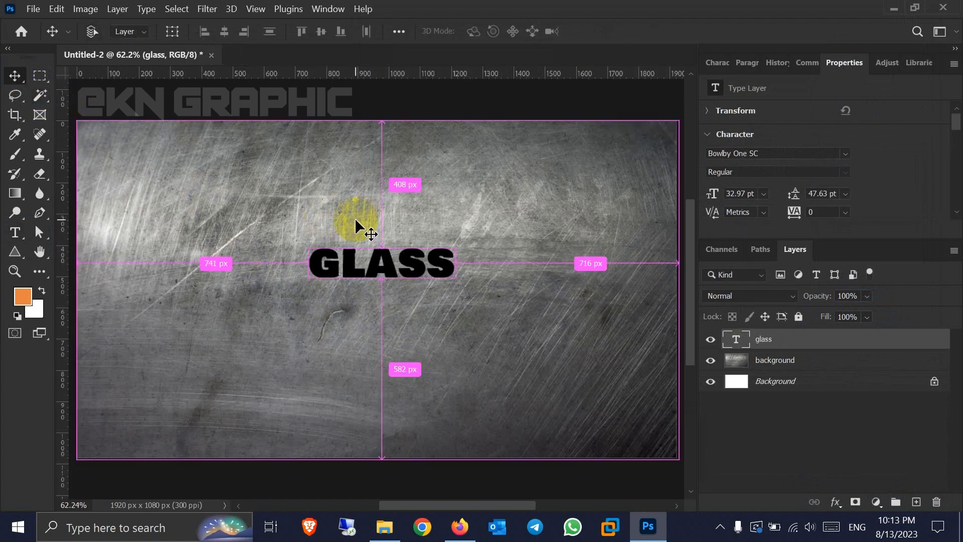
Centre the GLASS text on the canvas and scale it up proportionally to about 305%
key(ctrl+t)
drag(434, 270, 432, 288)
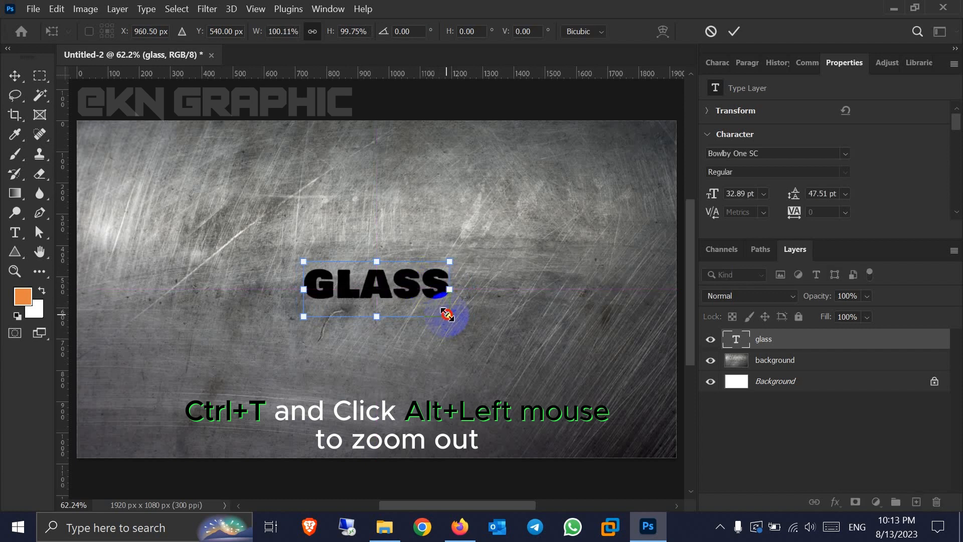
drag(446, 314, 585, 389)
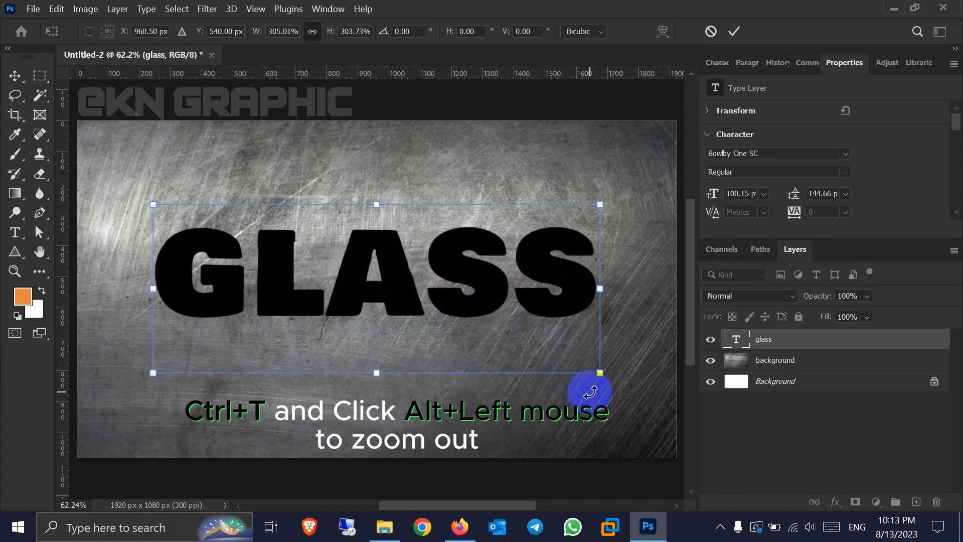
key(Return)
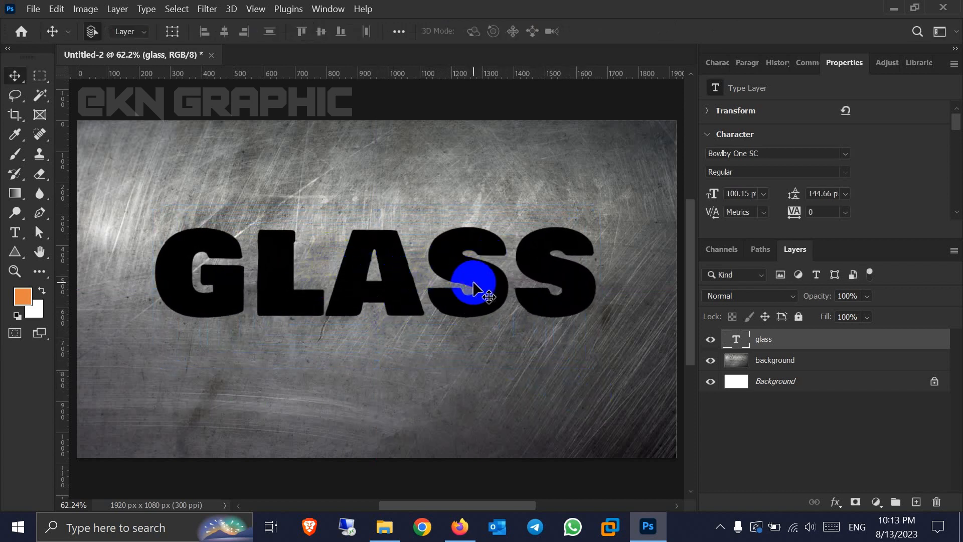
Convert the GLASS text layer to a smart object and set its fill to 0%
right_click(773, 340)
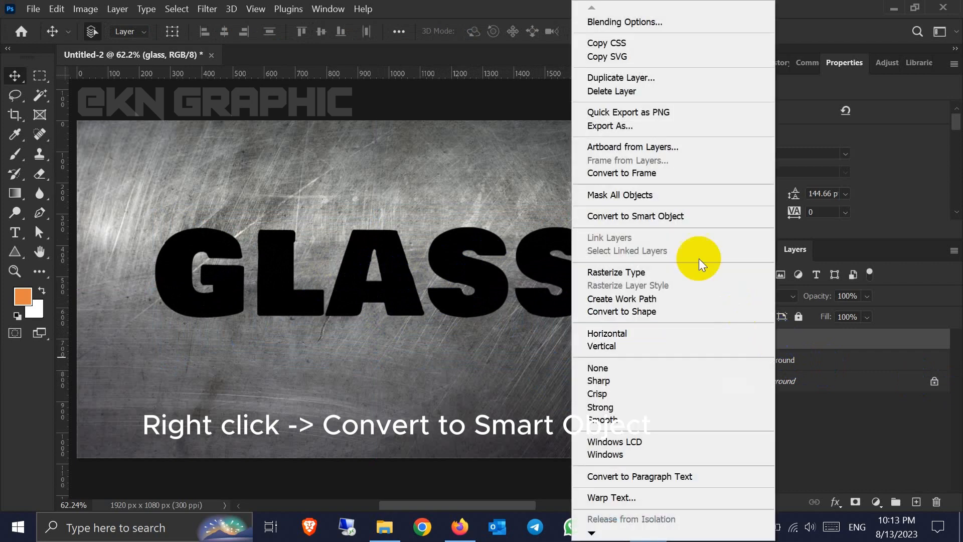
click(671, 215)
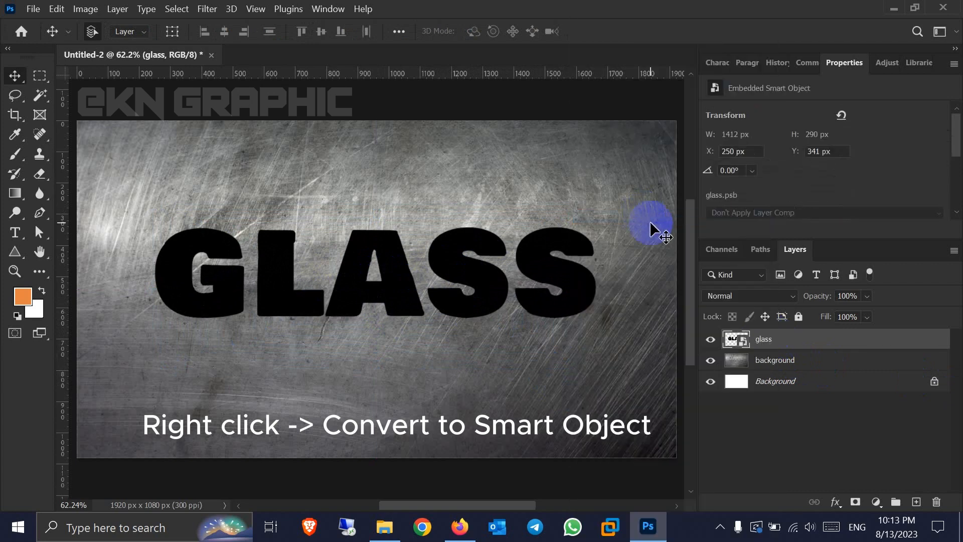
click(867, 317)
drag(882, 334, 895, 334)
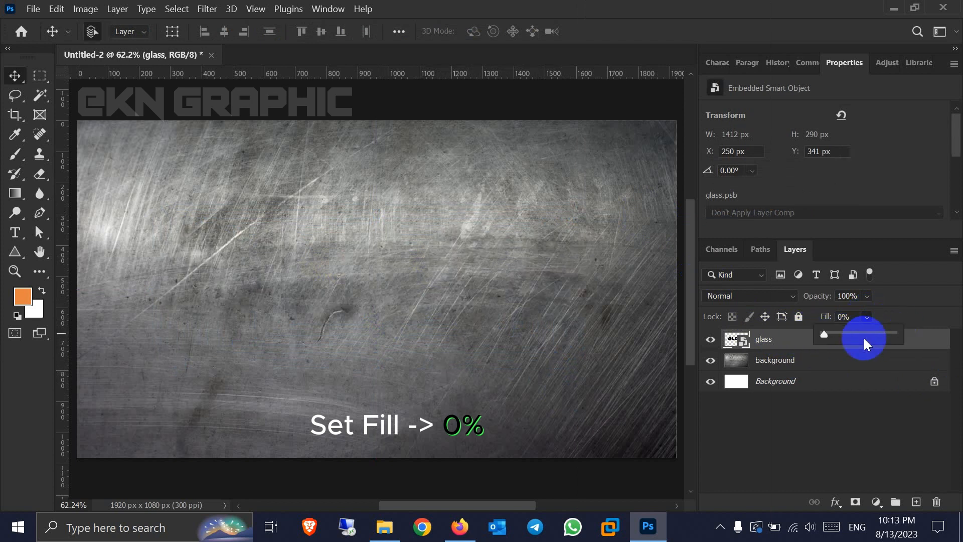
Duplicate the glass smart object layer twice
click(783, 344)
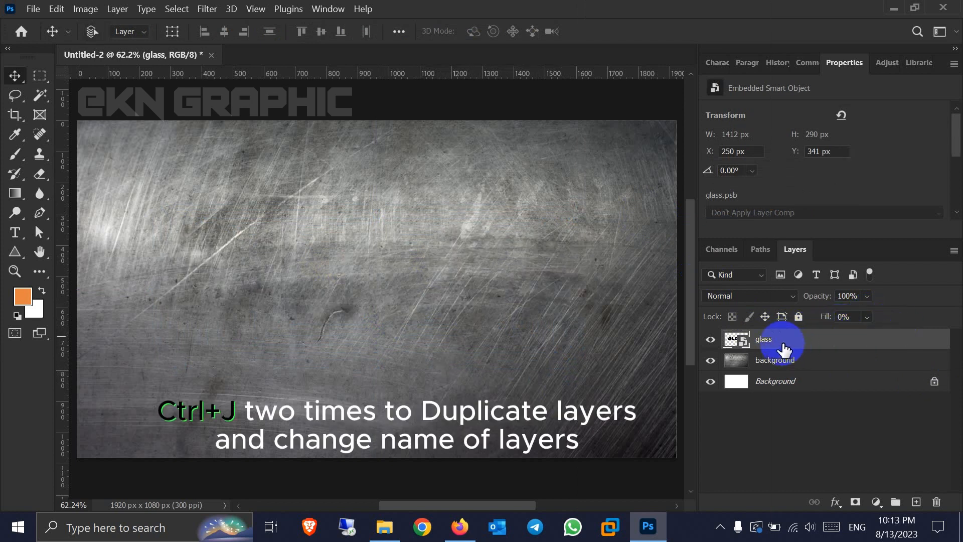
key(ctrl+j)
key(ctrl+j)
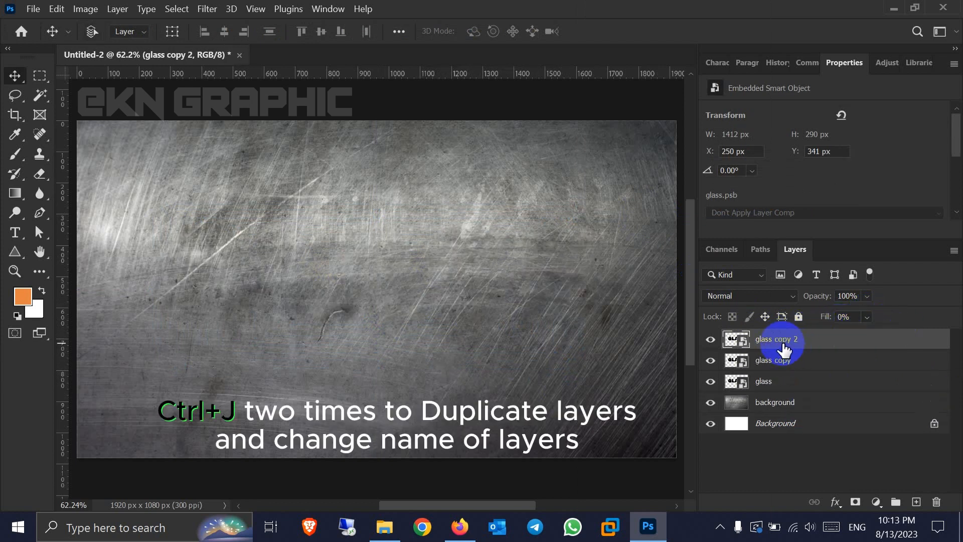
Rename the three glass layers 1, 2 and 3 from the lowest to the uppermost in the stack
double_click(765, 382)
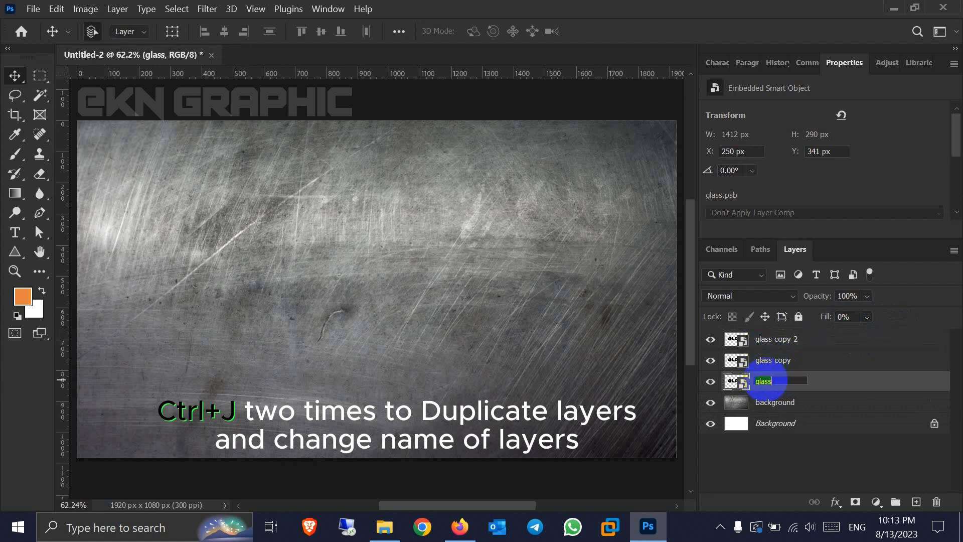
text(1)
double_click(768, 361)
text(2)
double_click(769, 340)
text(3)
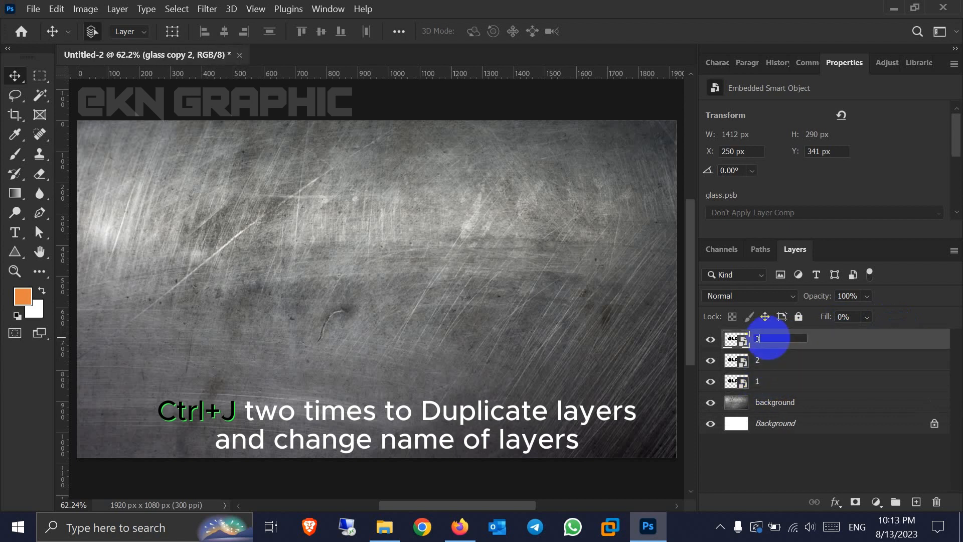
click(818, 340)
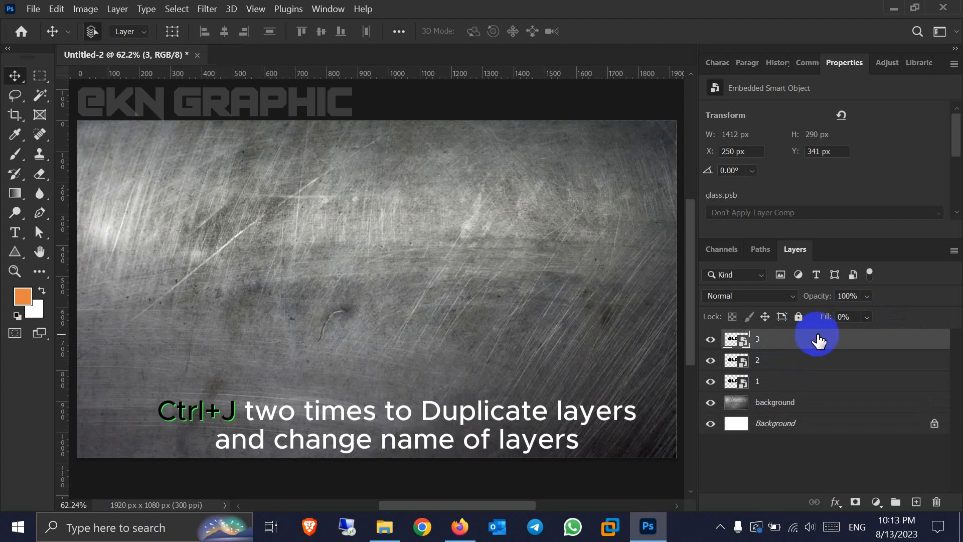
Group layers 1, 2 and 3 and name the group "glass"
shift+click(788, 382)
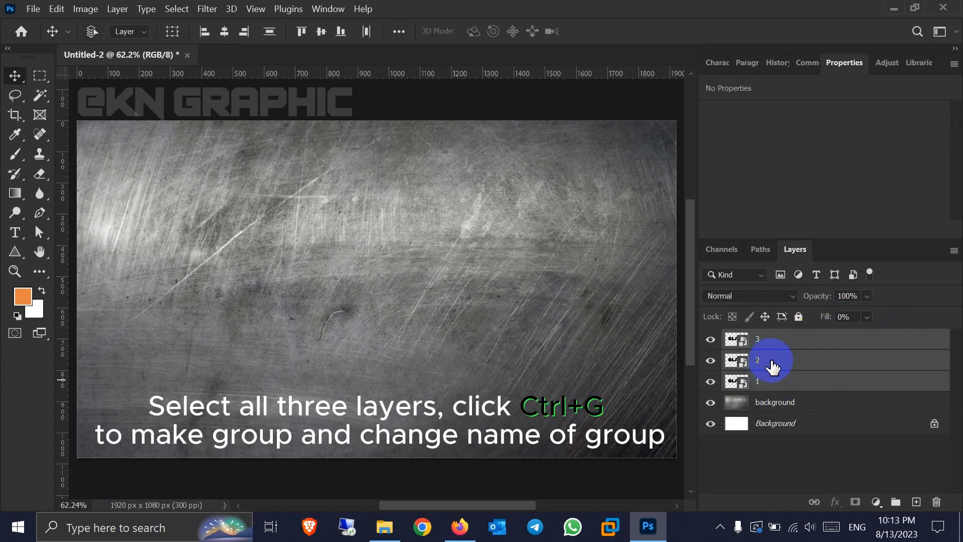
key(ctrl+g)
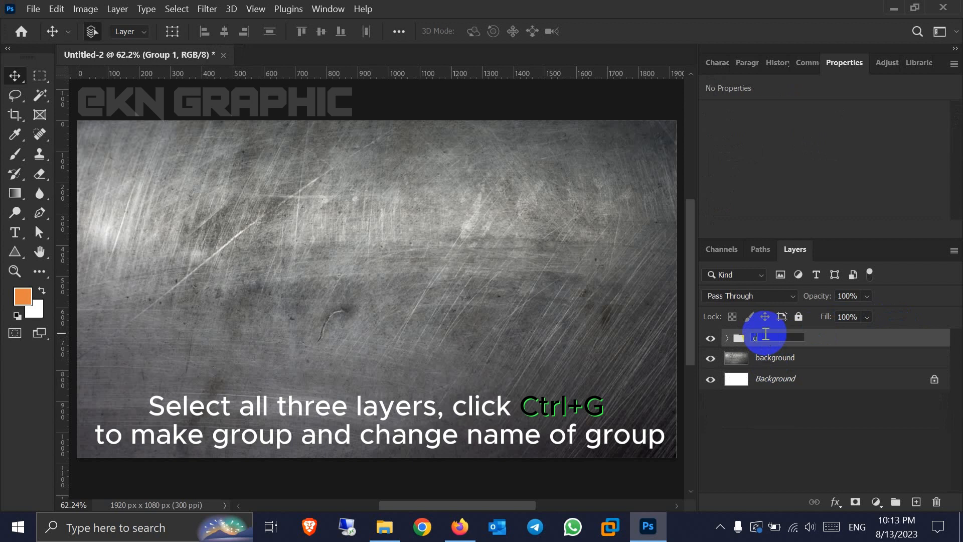
key(Return)
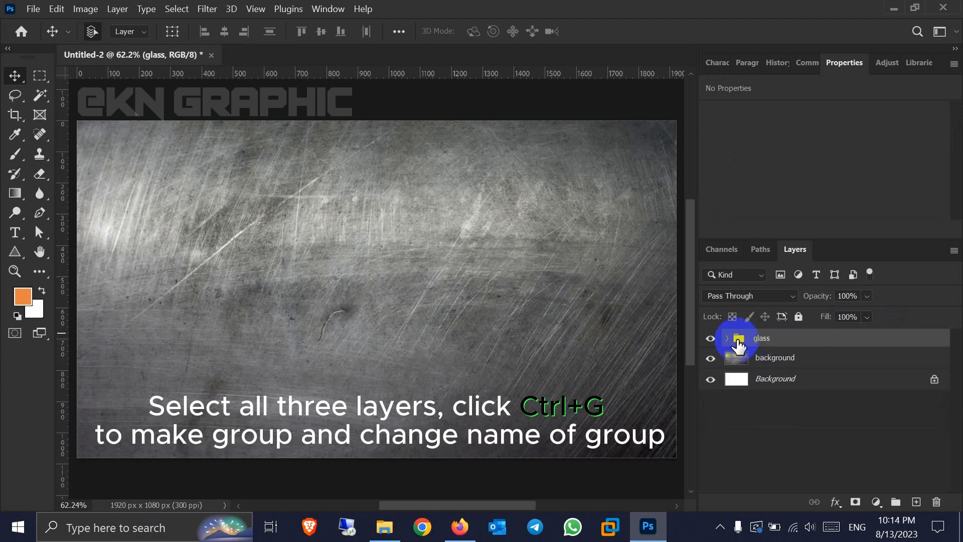
Add a Drop Shadow to layer 1 in the glass group with 42% opacity and a distance of 29 px
click(727, 338)
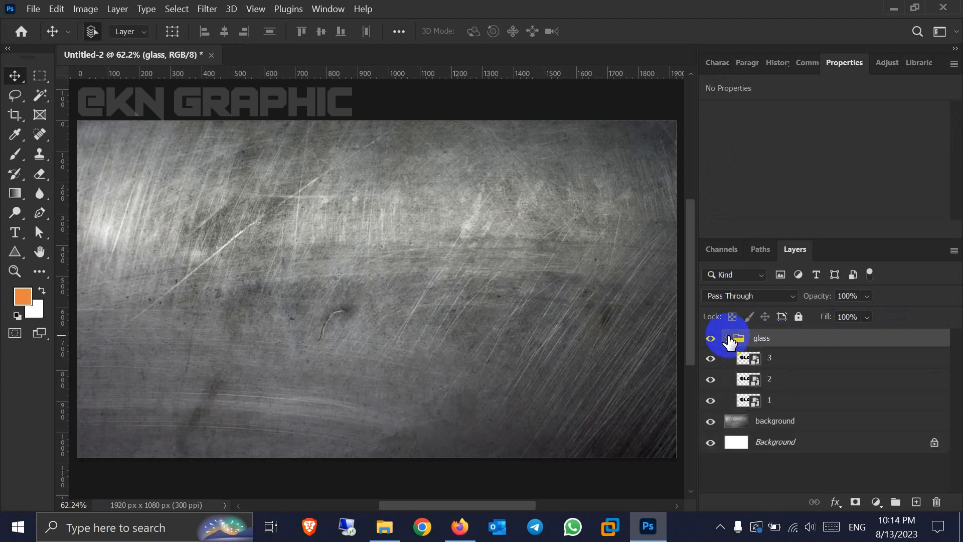
click(786, 400)
right_click(807, 401)
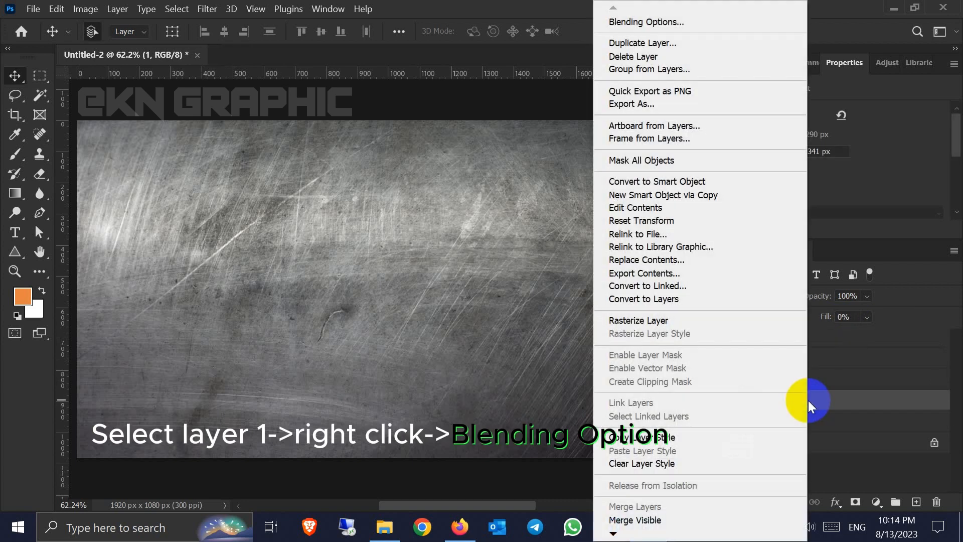
click(694, 23)
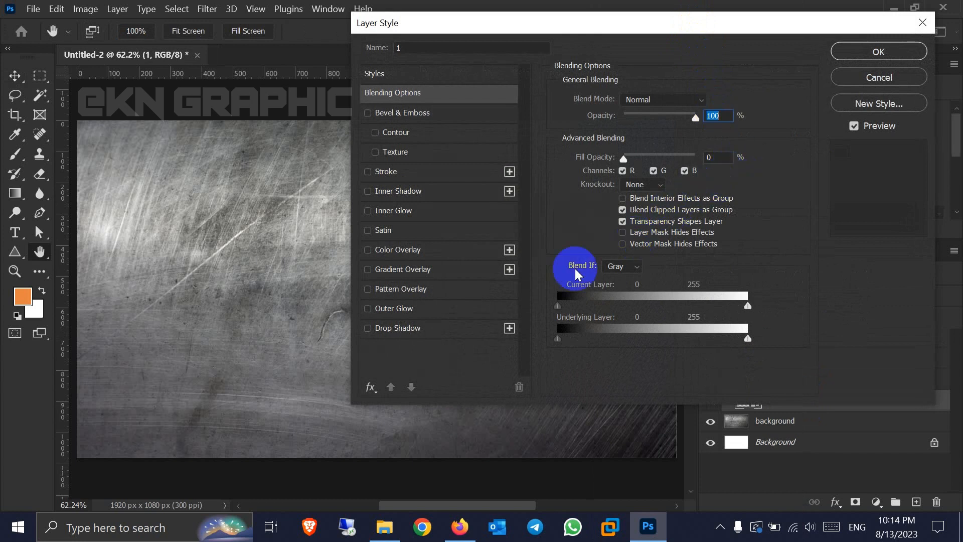
click(401, 330)
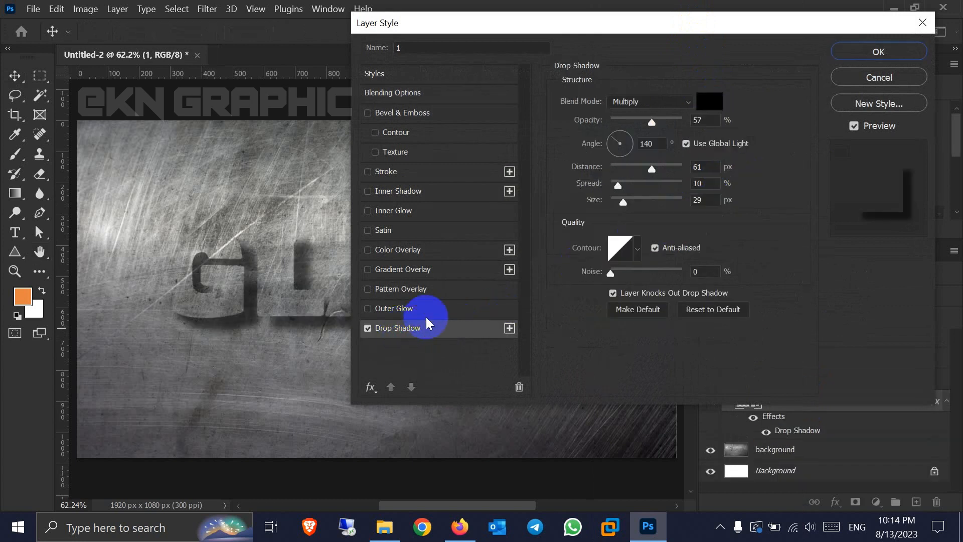
click(703, 122)
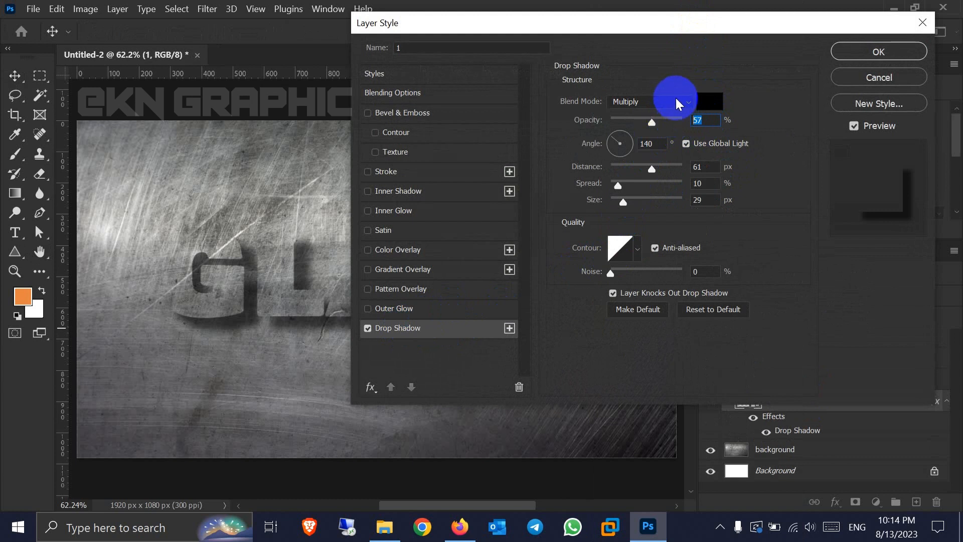
text(42)
click(700, 167)
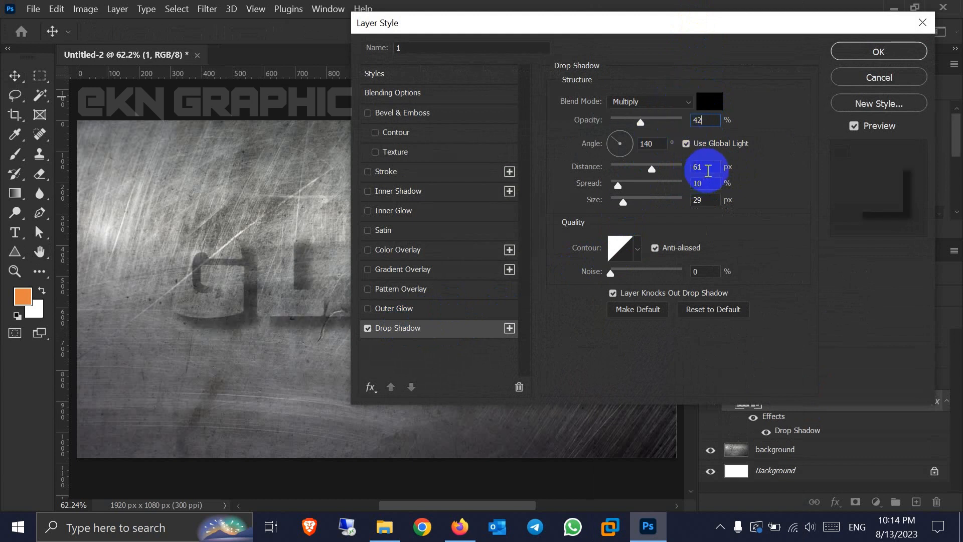
text(29)
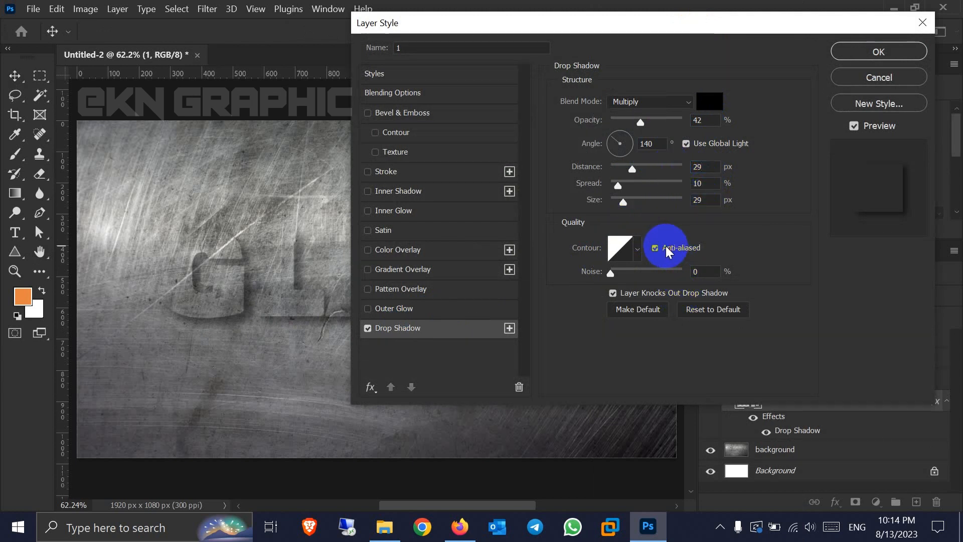
click(687, 144)
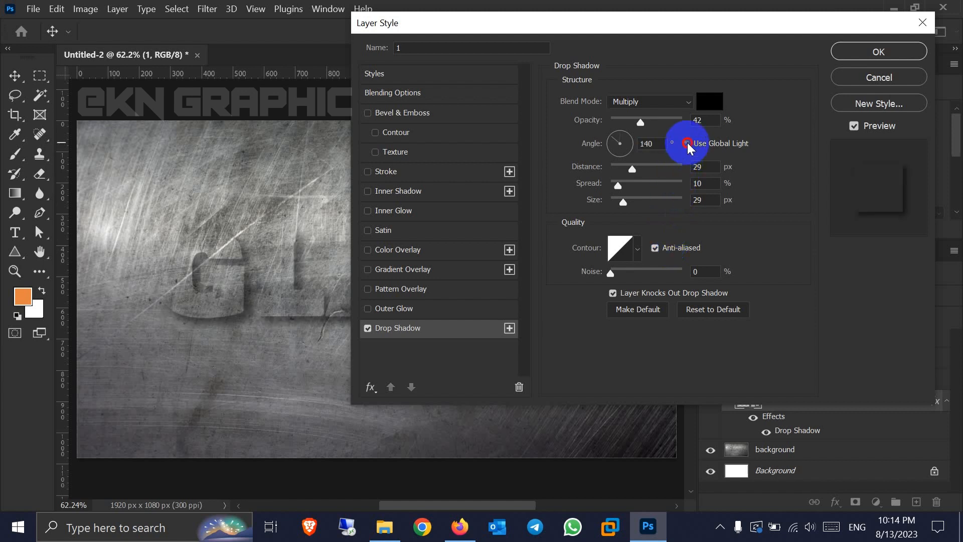
click(687, 144)
click(687, 144)
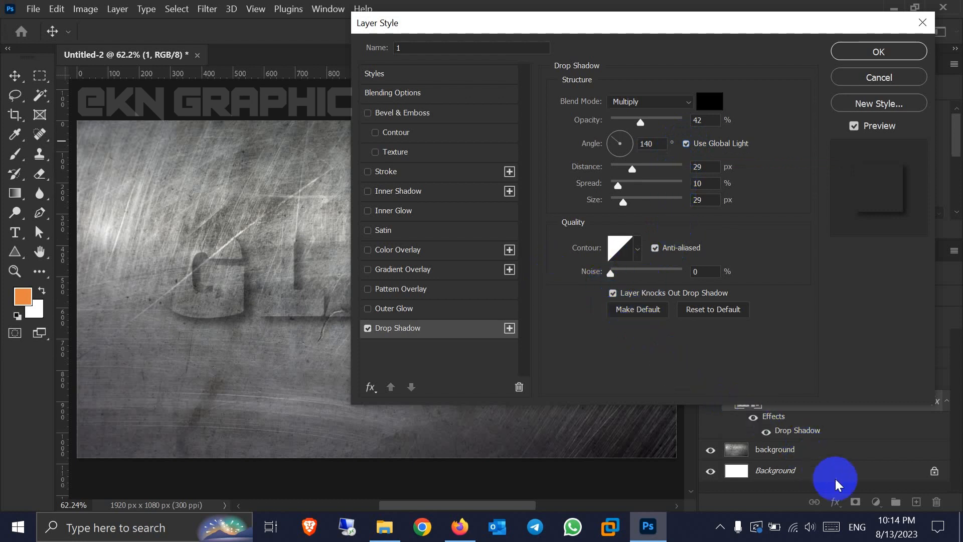
click(736, 471)
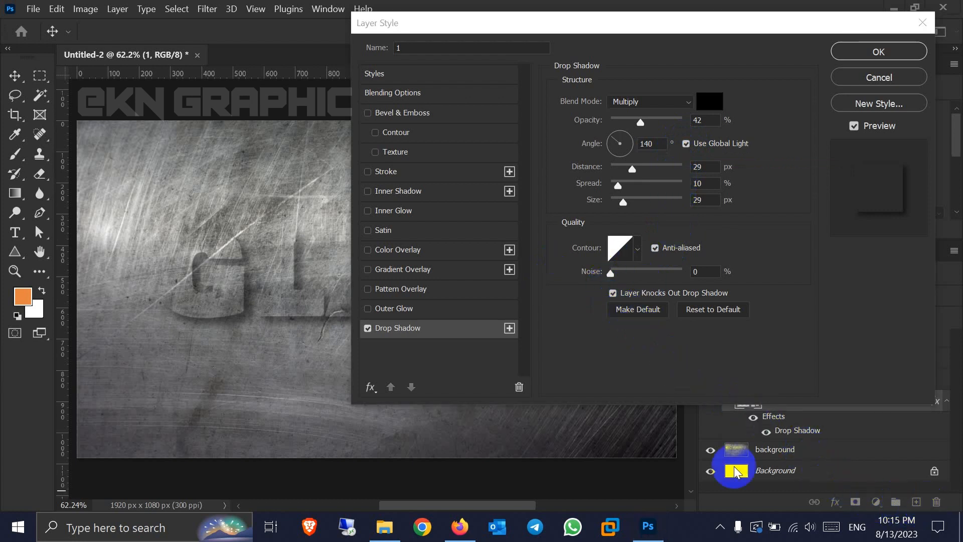
Add a Satin effect to layer 1 with Soft Light blend mode, 54% opacity and a 132° angle
click(382, 231)
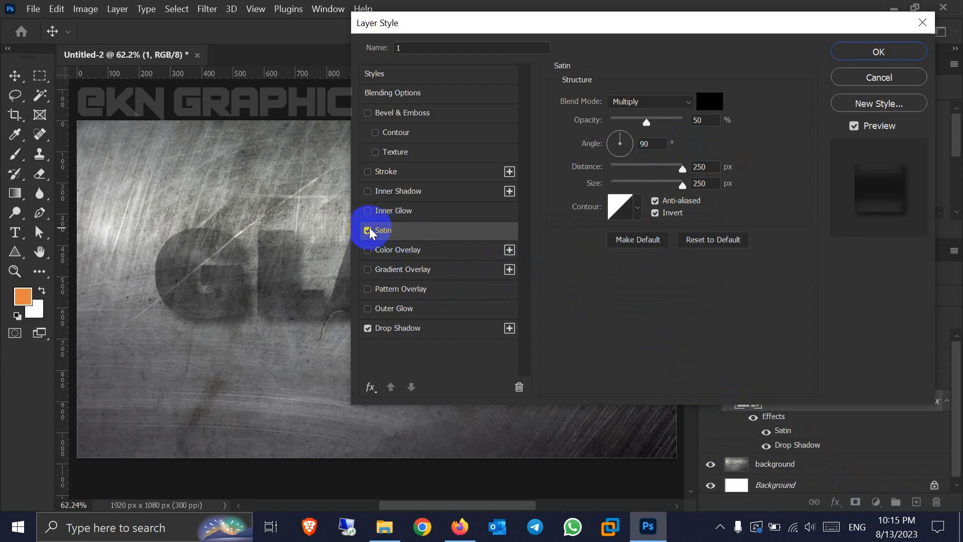
click(688, 100)
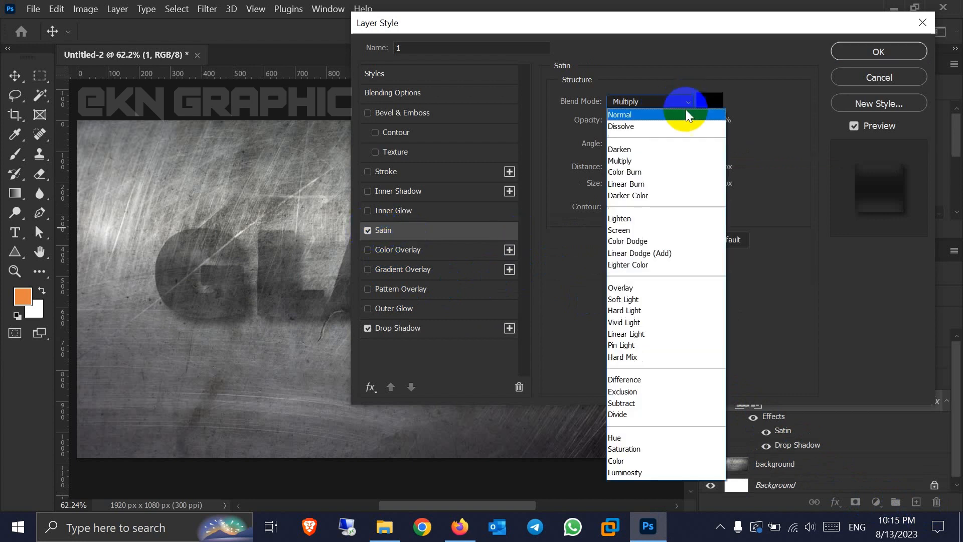
click(635, 300)
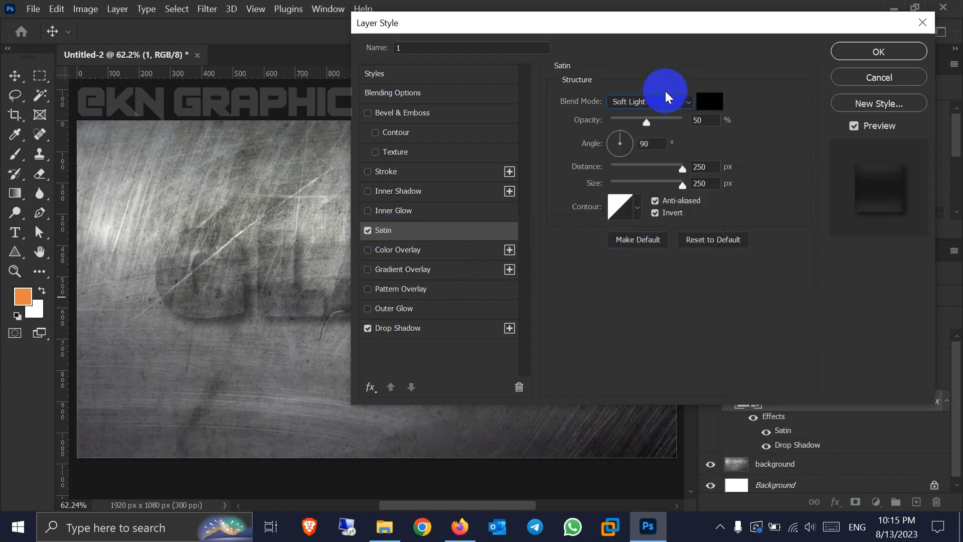
double_click(710, 121)
text(54)
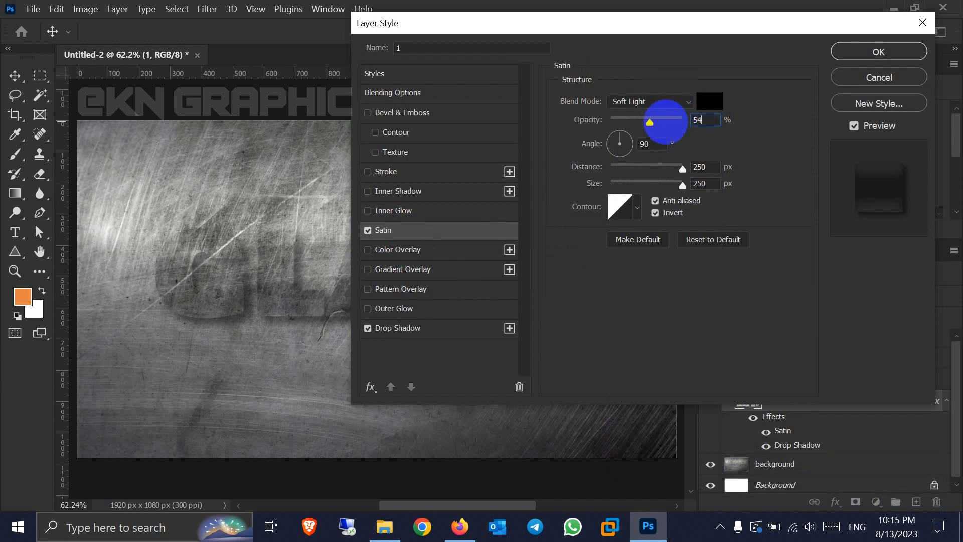
double_click(663, 143)
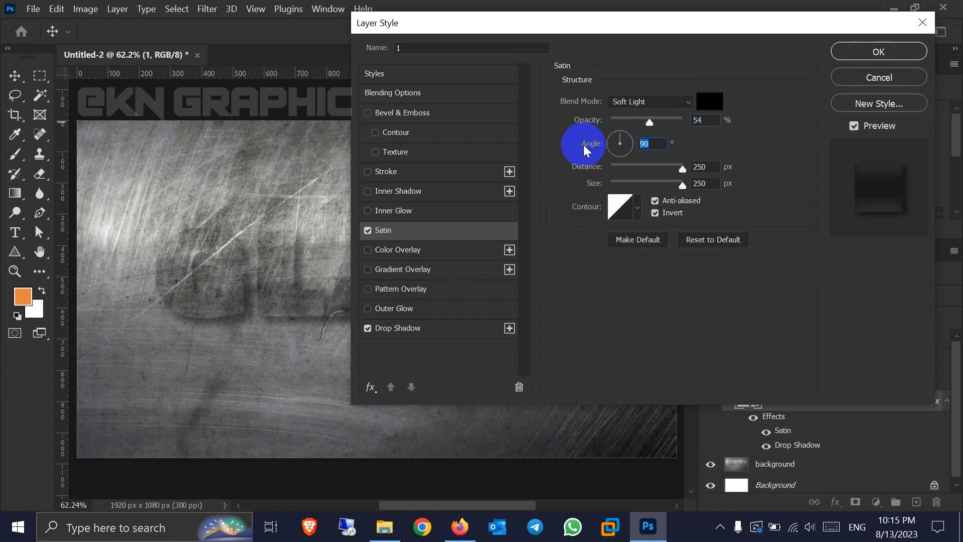
text(132)
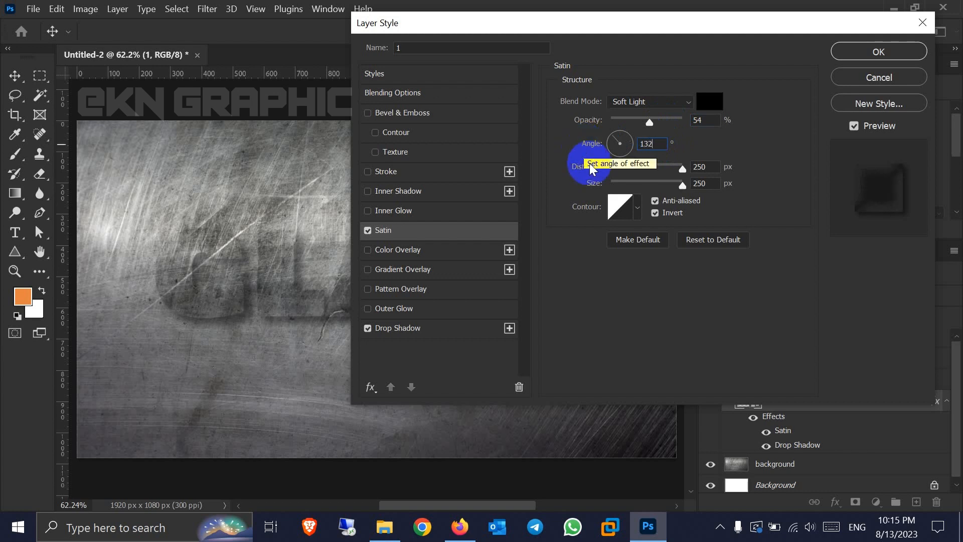
Turn off Invert for the Satin effect and choose the contour with a single rounded peak
click(655, 212)
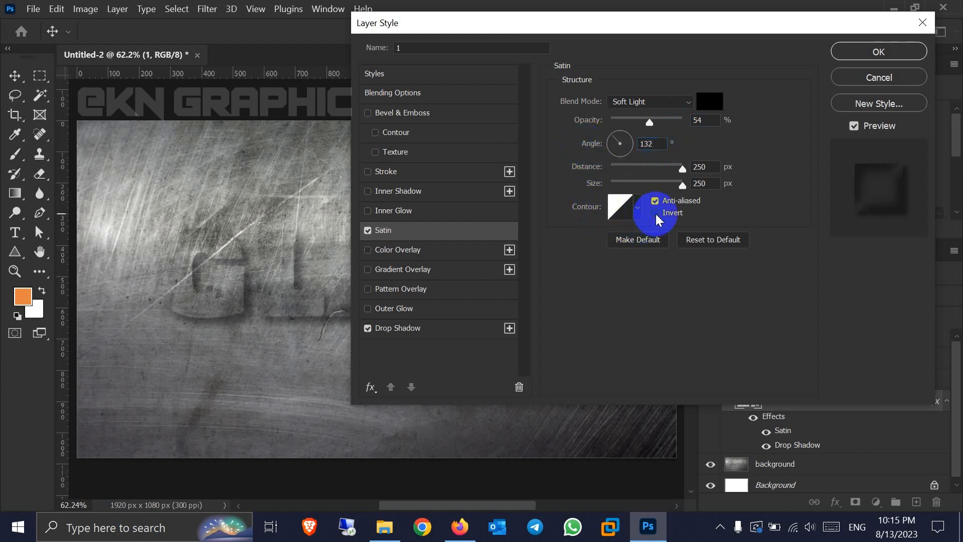
click(639, 207)
click(570, 242)
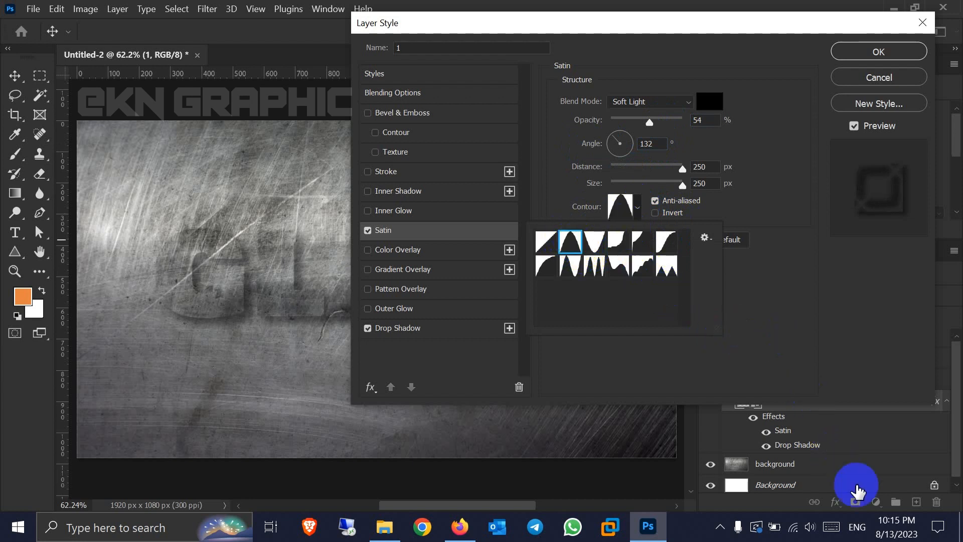
Set the Satin effect's distance to 27 px and its size to 42 px
click(705, 231)
click(707, 167)
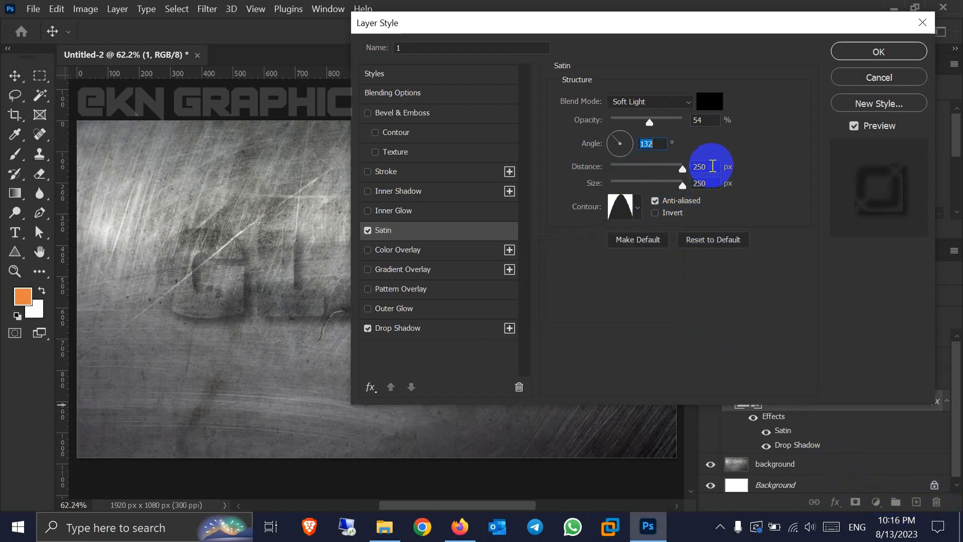
text(27)
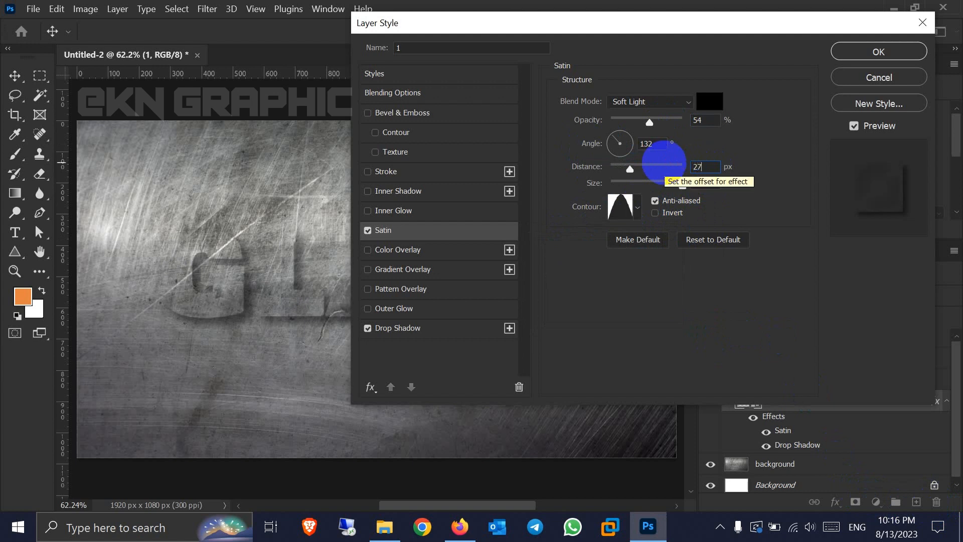
click(705, 183)
text(42)
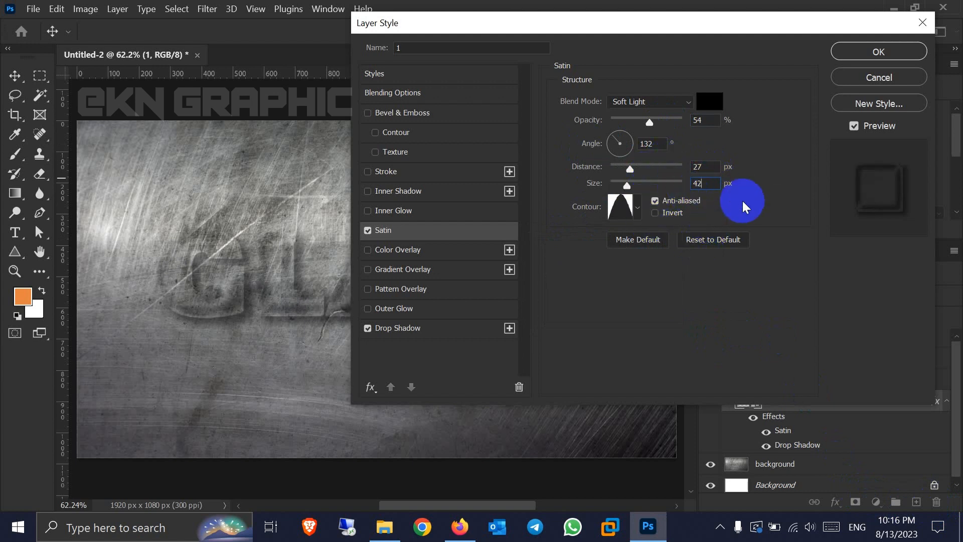
drag(714, 186, 518, 209)
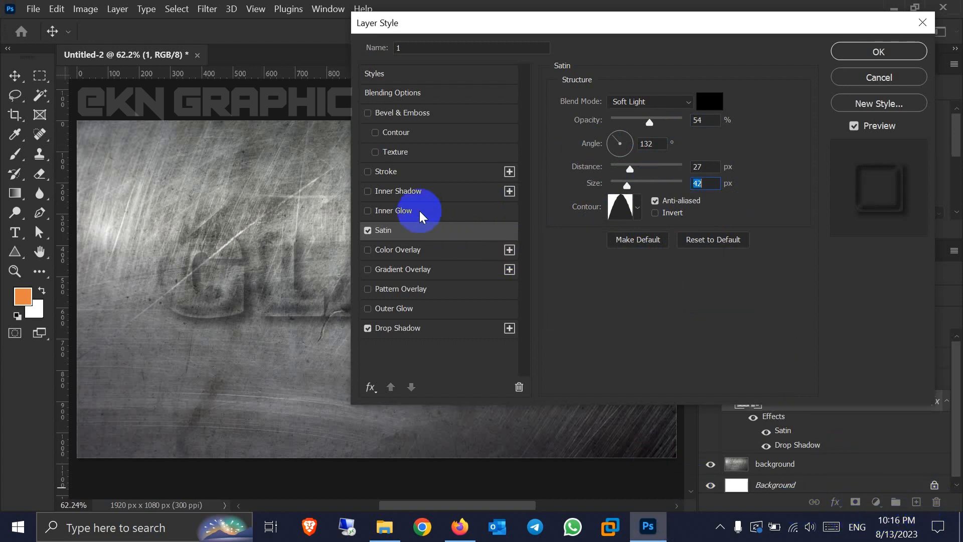
Add an Inner Shadow to layer 1 with 75% opacity, leaving Inner Glow off
click(393, 209)
click(368, 211)
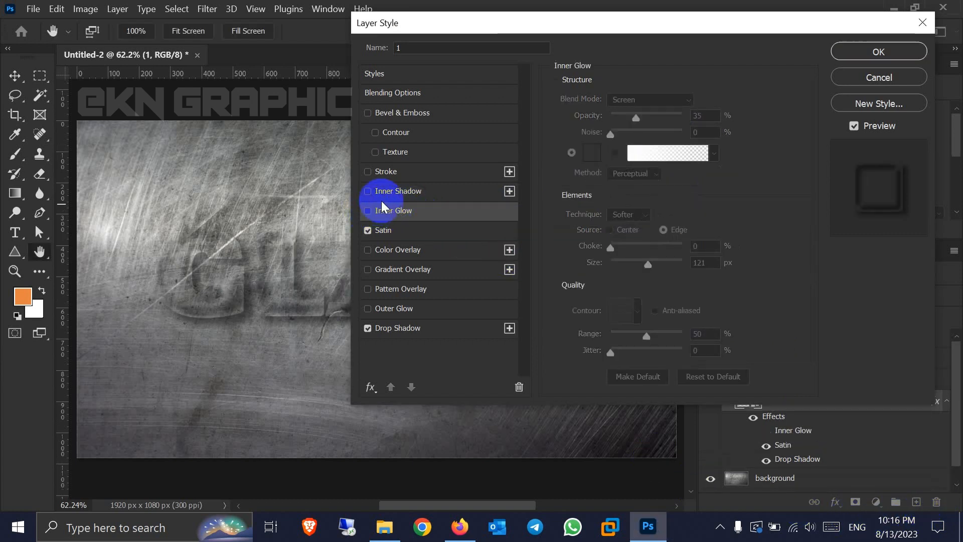
click(400, 191)
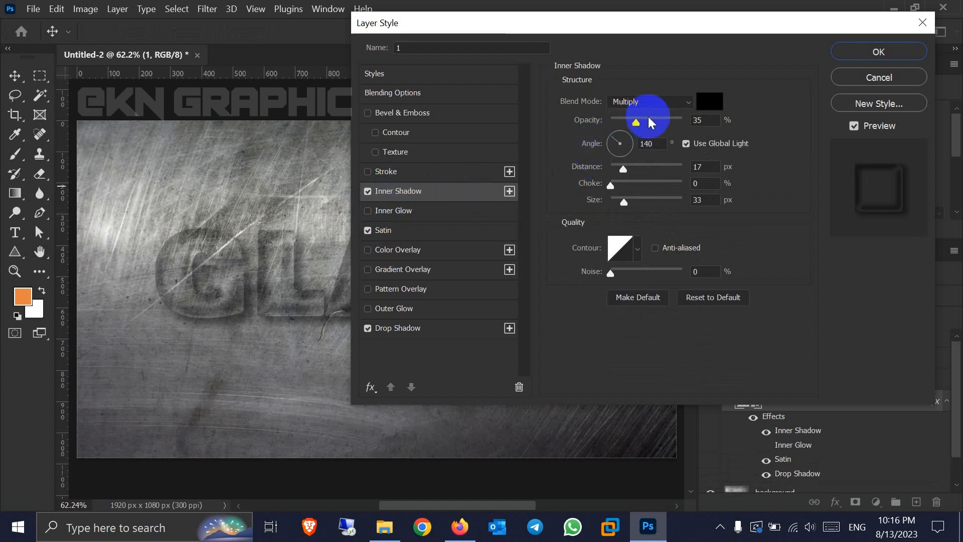
double_click(709, 118)
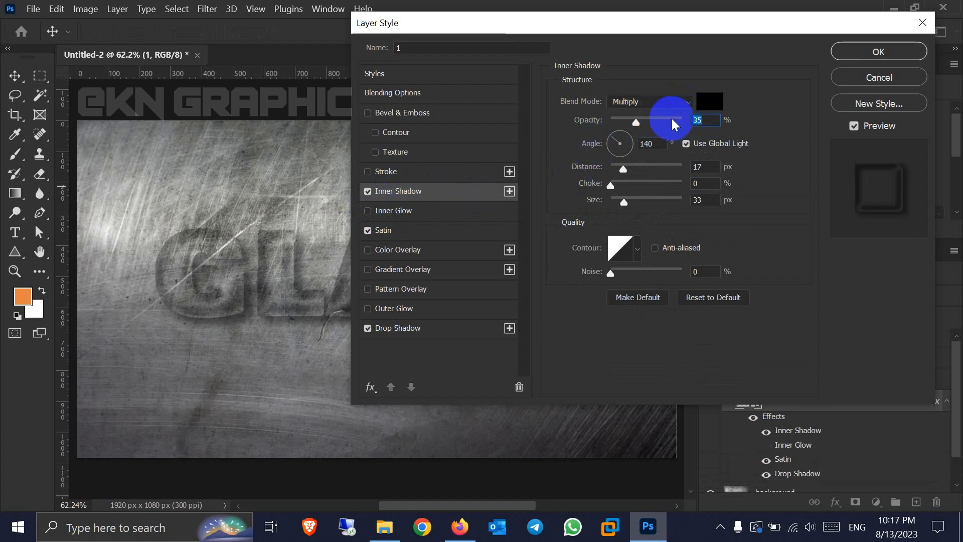
text(75)
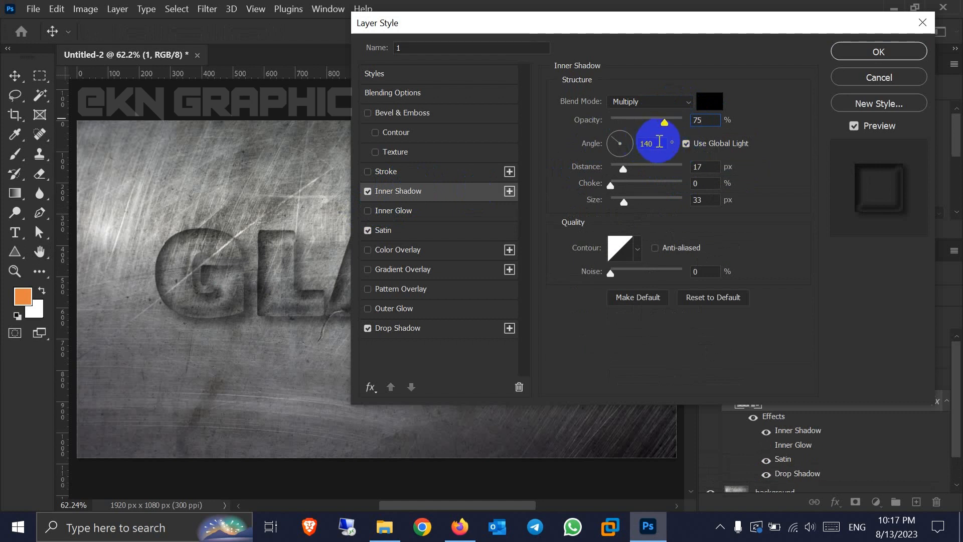
Set both the distance and the size of the Inner Shadow to 47 px
double_click(700, 167)
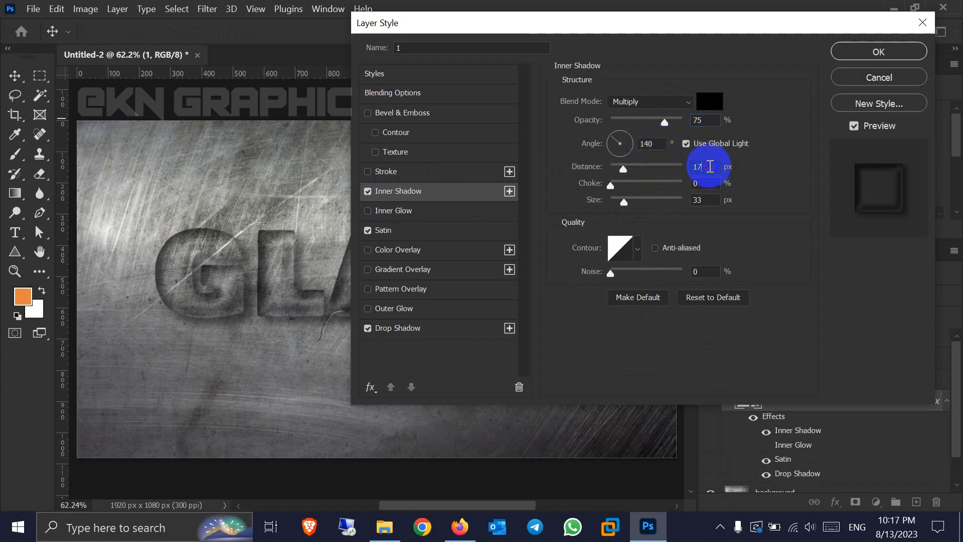
double_click(695, 199)
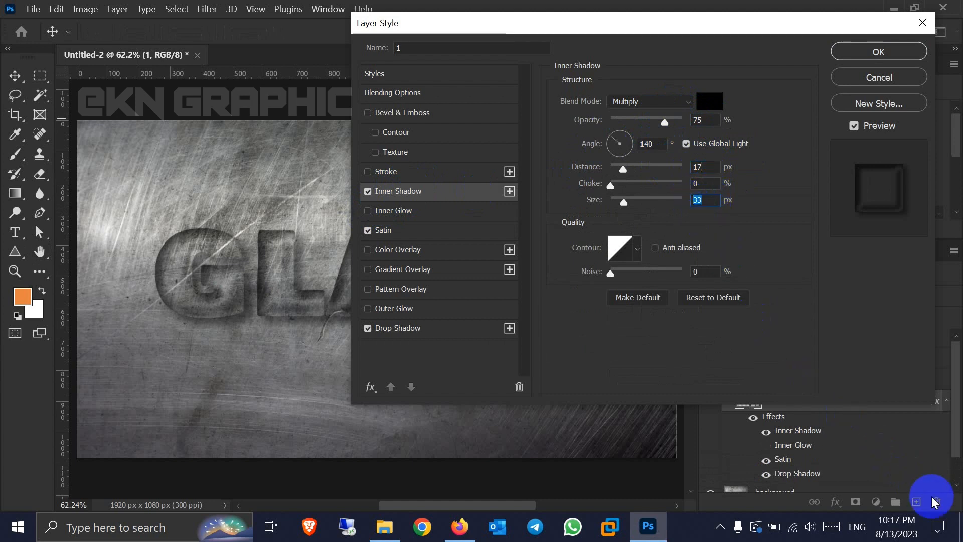
click(692, 167)
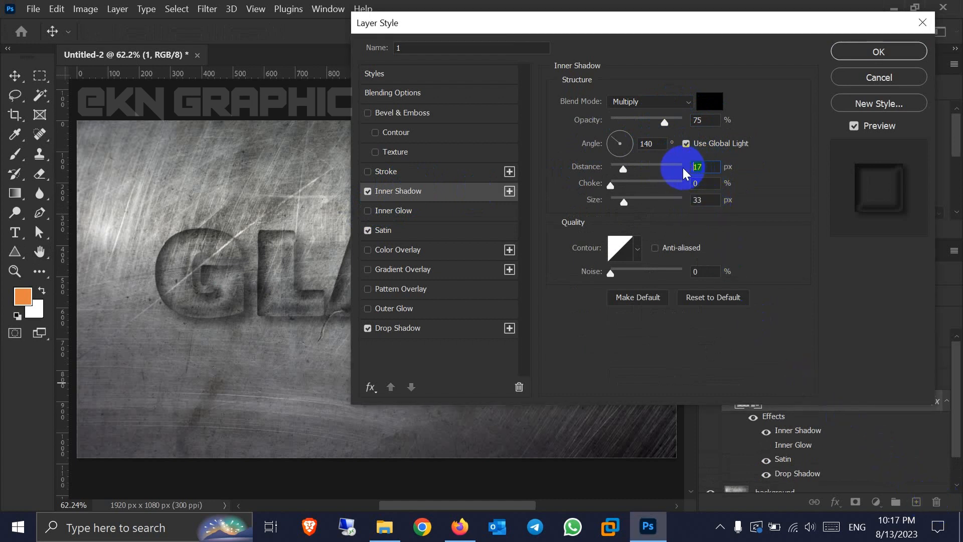
text(47)
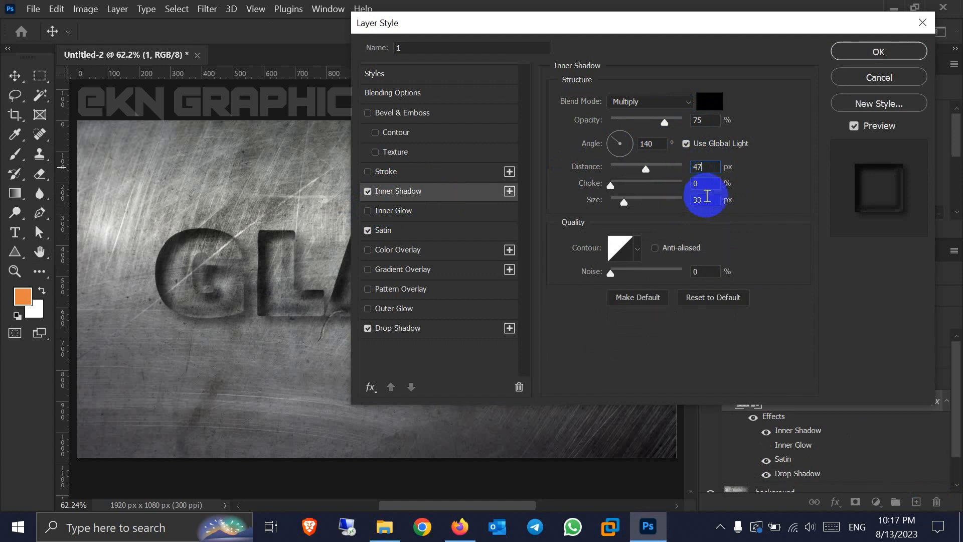
click(677, 200)
text(47)
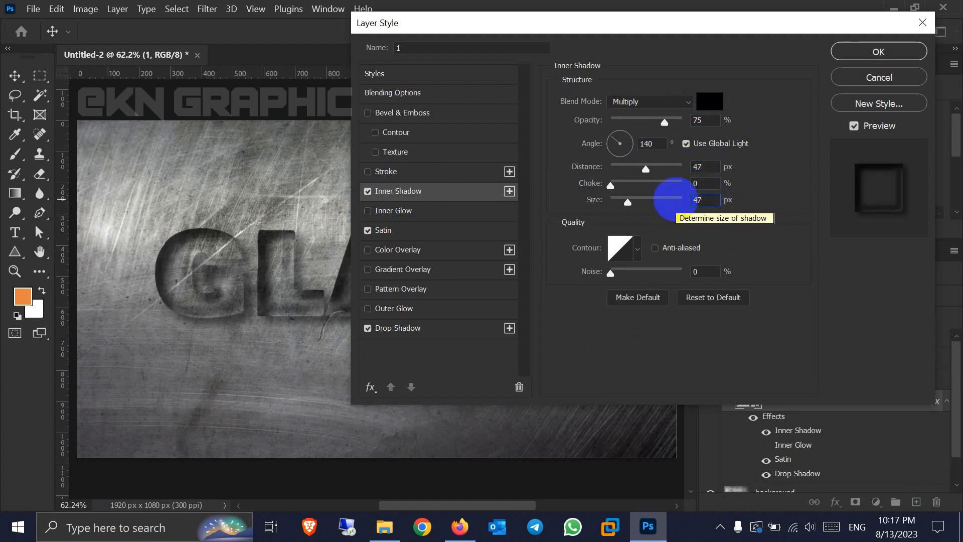
Give the Inner Shadow the straight linear contour and turn on Anti-aliased
click(636, 250)
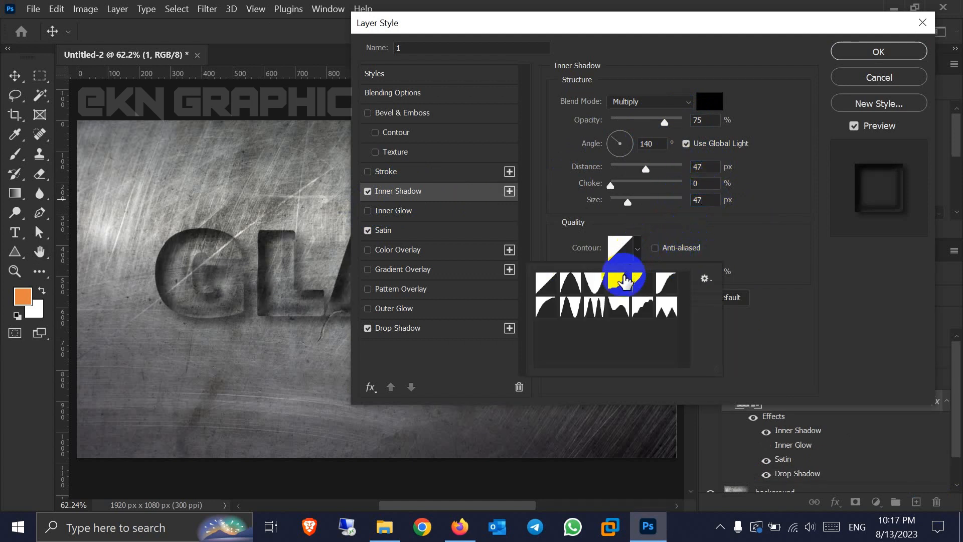
click(624, 275)
click(660, 250)
click(657, 249)
click(638, 250)
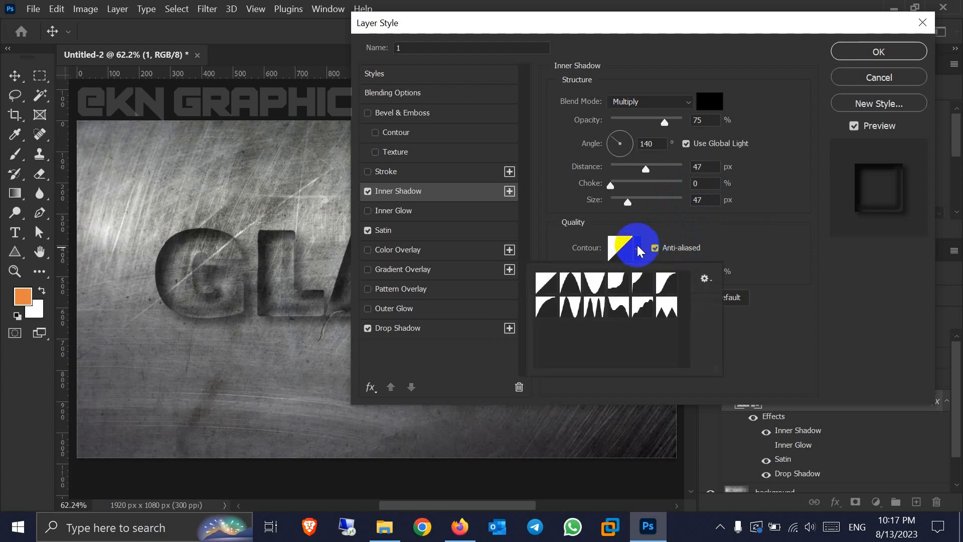
click(546, 282)
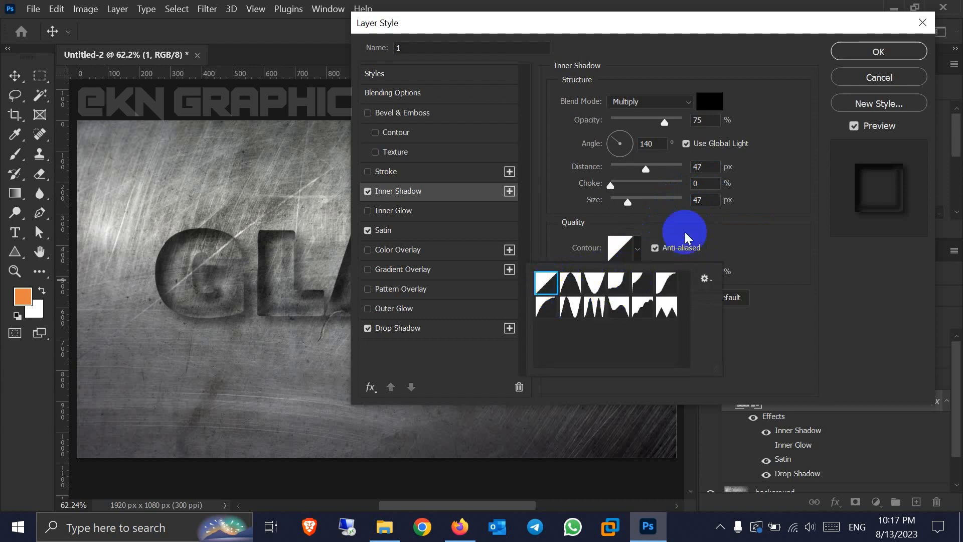
click(666, 249)
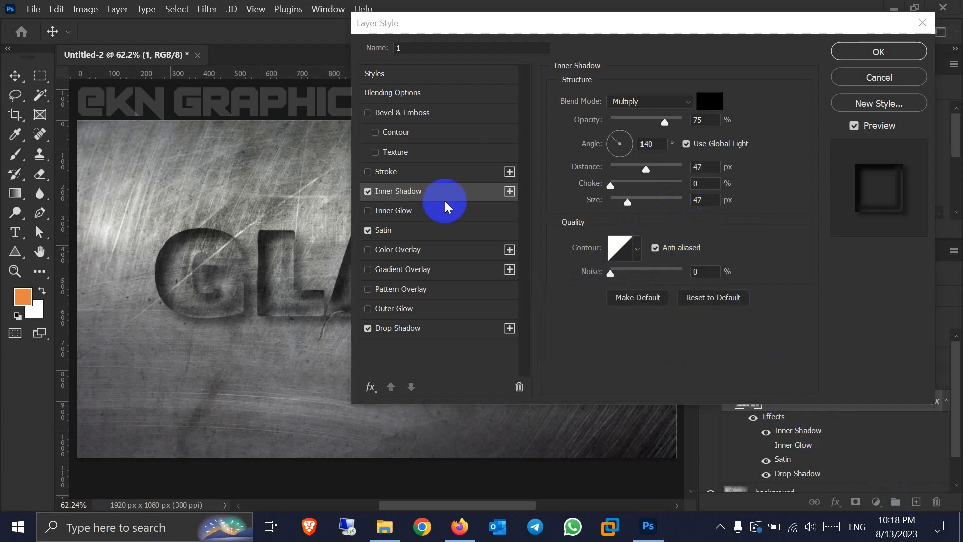
click(431, 191)
Add a 21 px Stroke to layer 1 with Center position and Luminosity blend mode
click(406, 171)
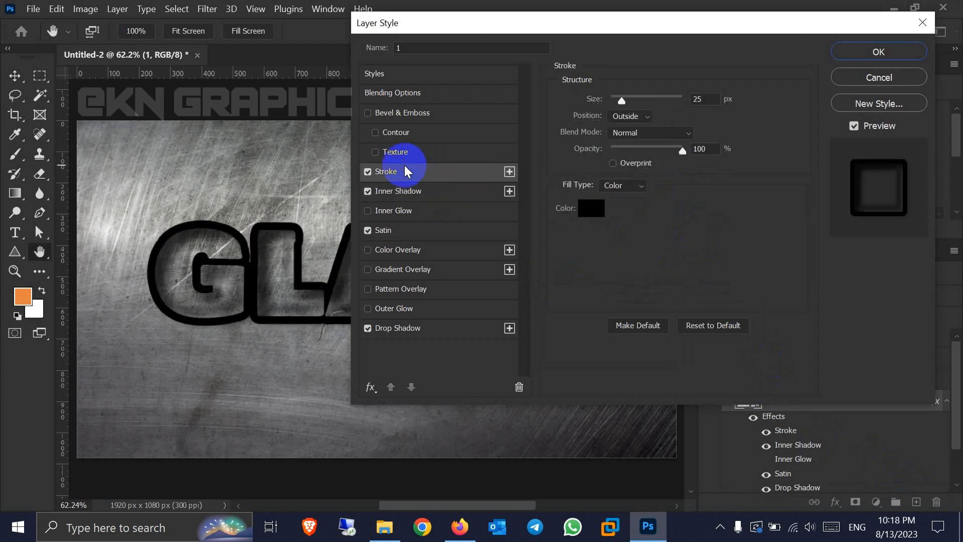
click(712, 99)
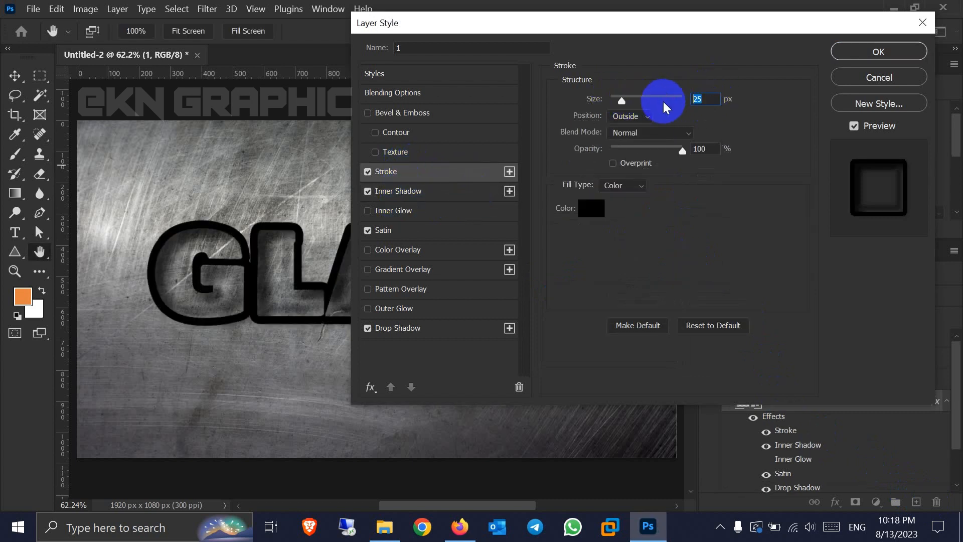
key(BackSpace)
text(1)
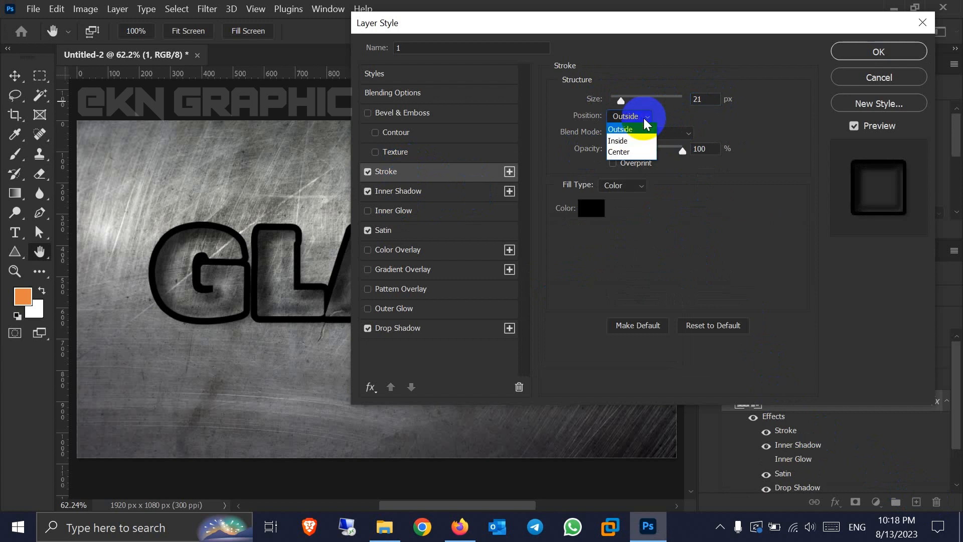
click(628, 151)
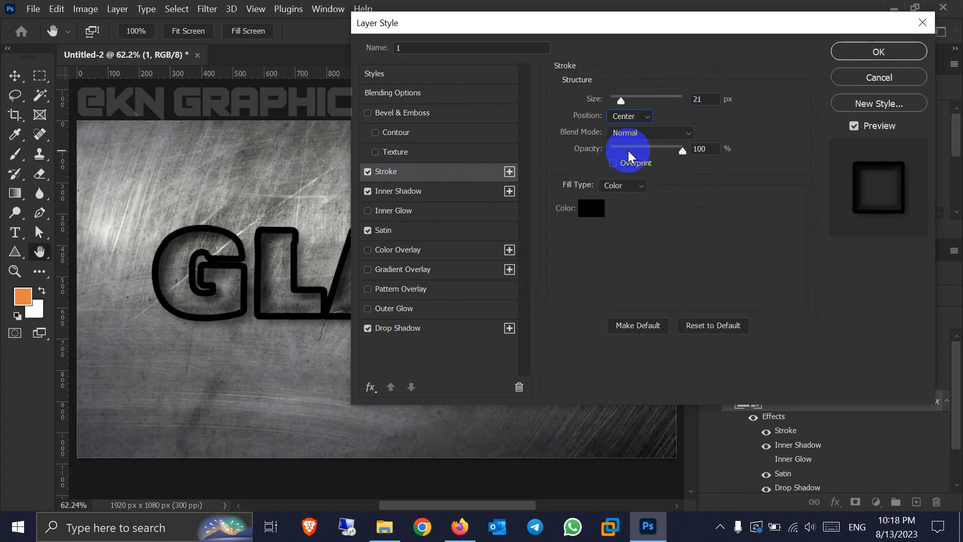
click(685, 131)
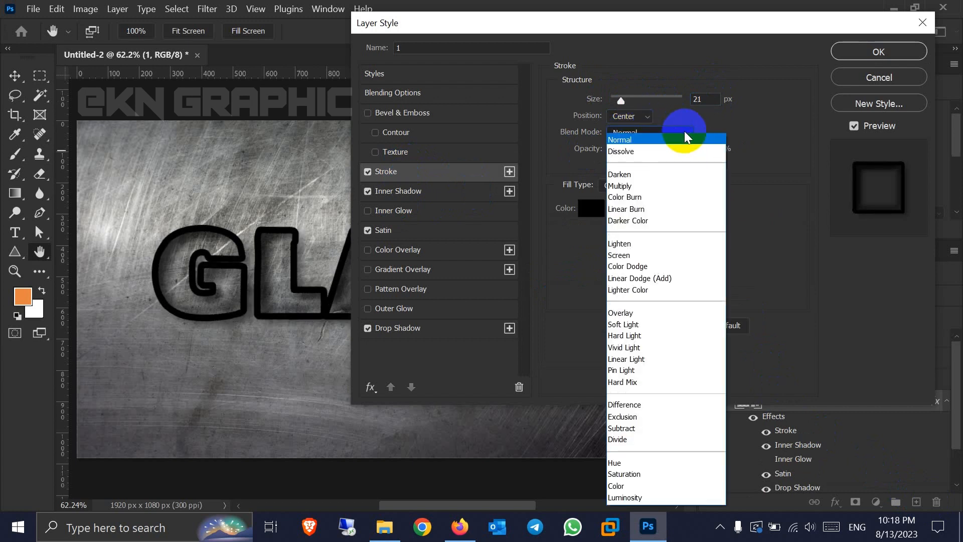
click(630, 498)
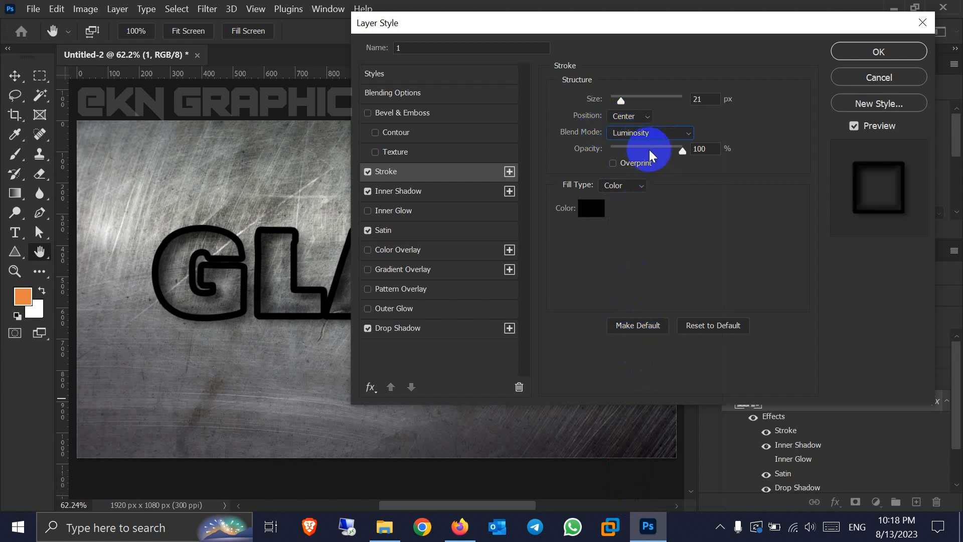
click(597, 208)
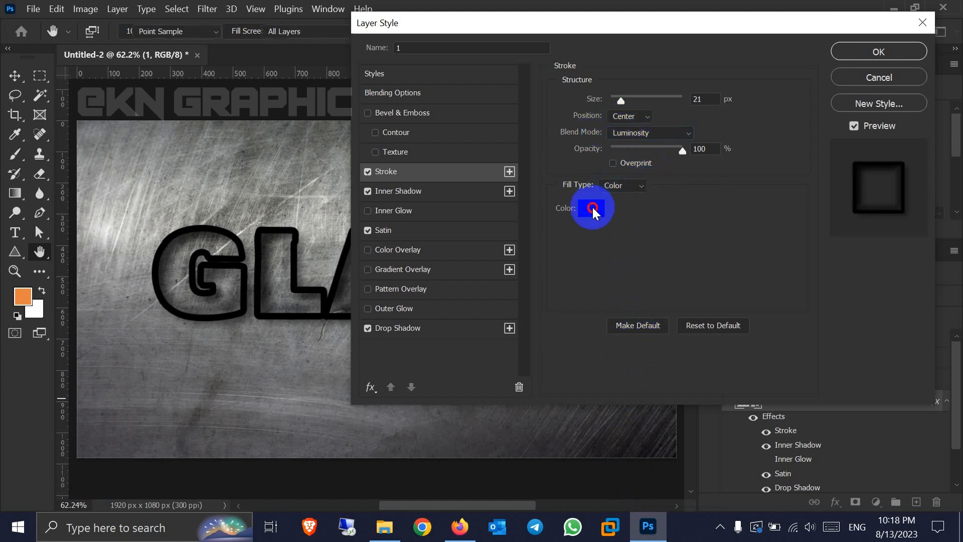
drag(501, 284, 502, 267)
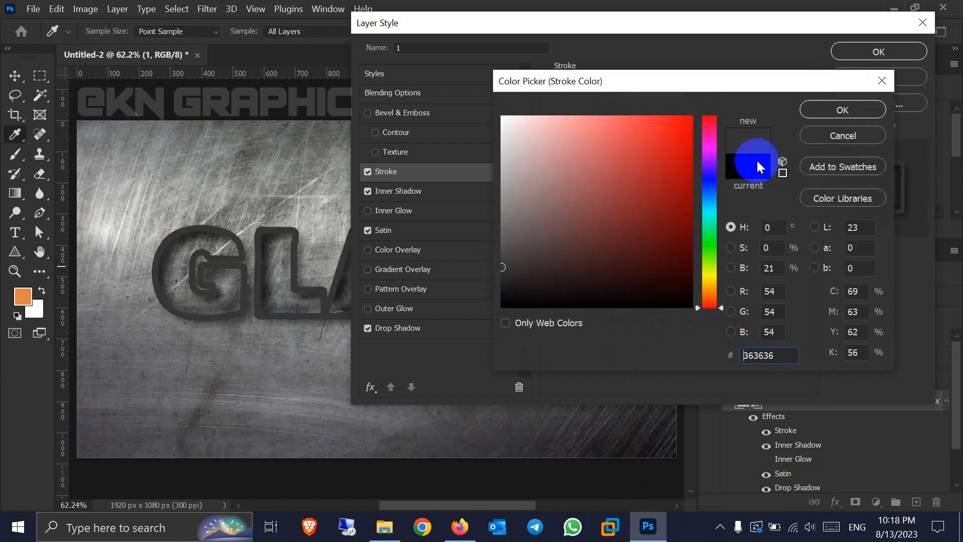
click(881, 82)
Change the Stroke's fill type to Gradient, recolor its black stop to dark gray #373737, and set the Stroke's opacity to 50%
click(636, 185)
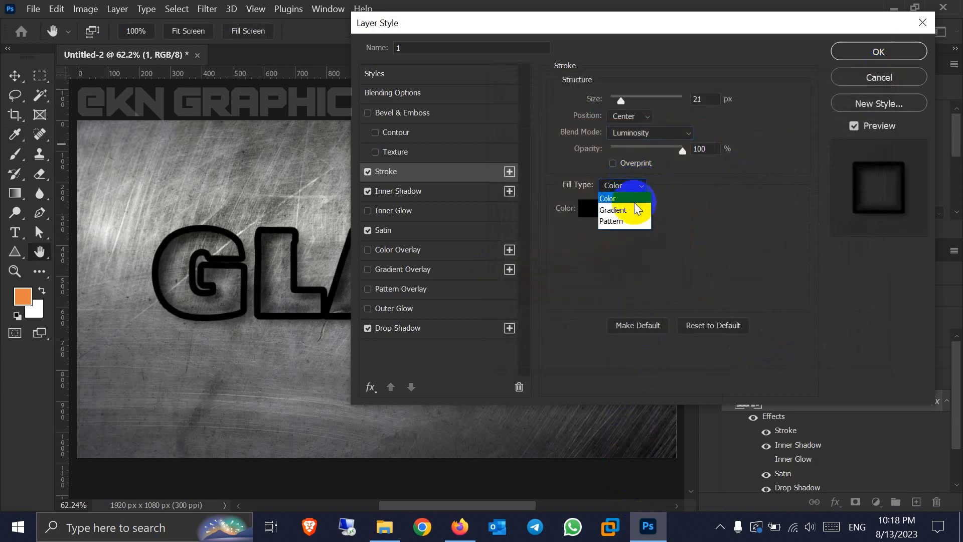
click(634, 203)
click(609, 211)
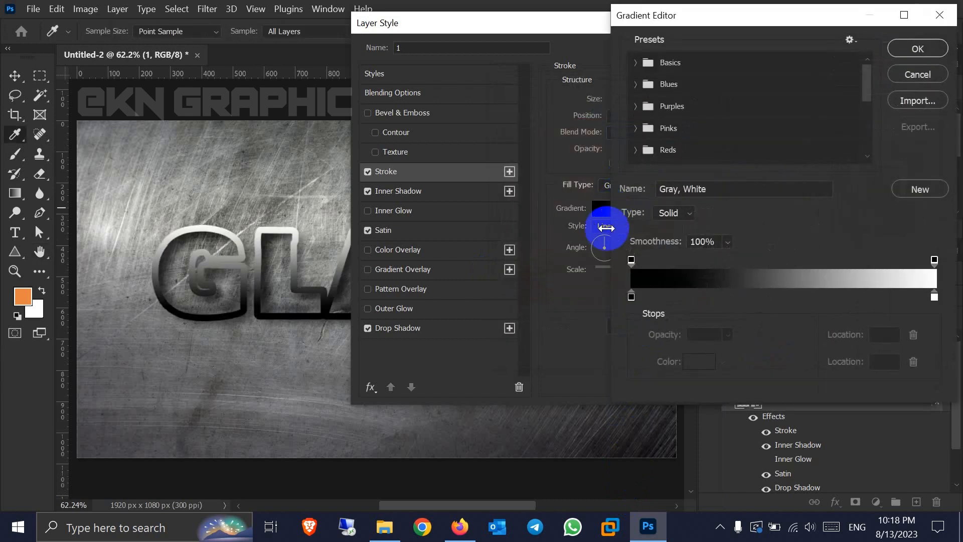
click(632, 296)
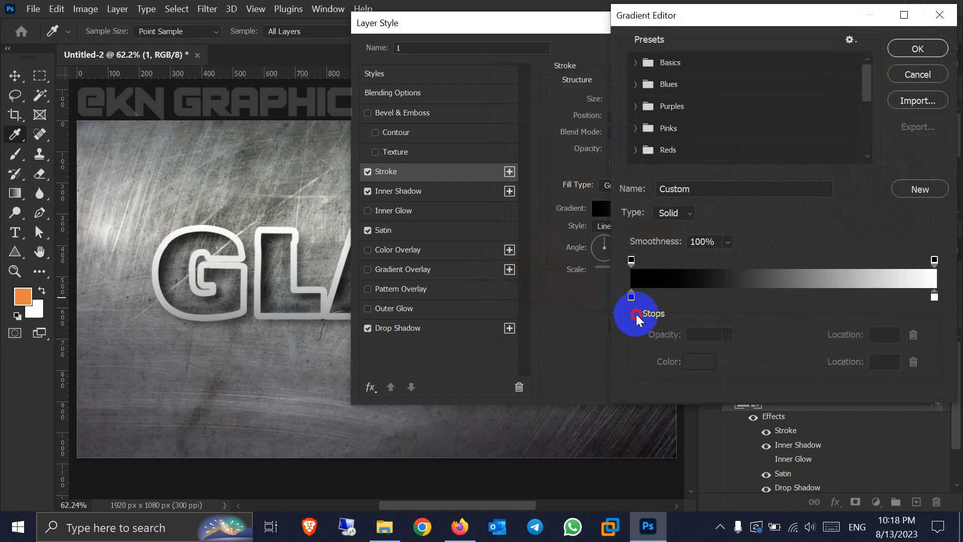
click(696, 365)
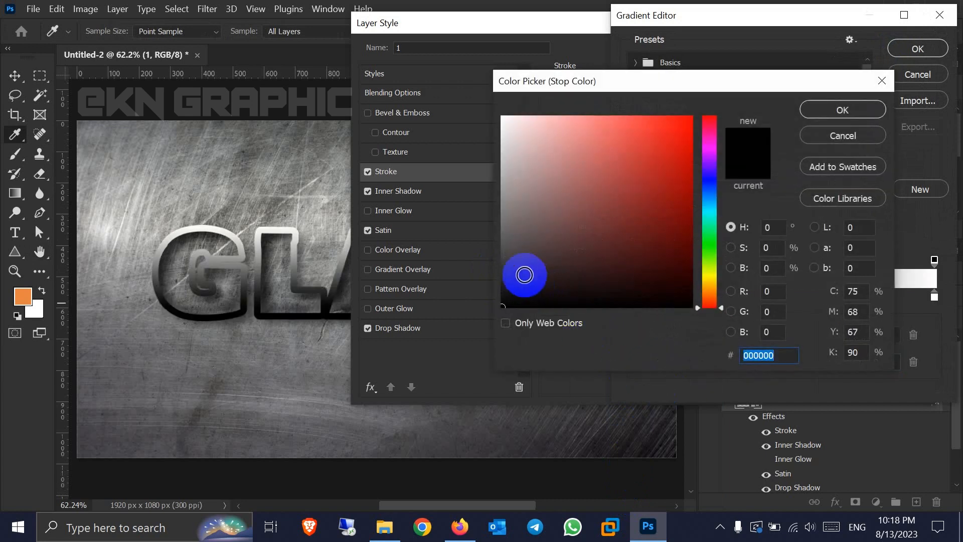
mouse_move(522, 273)
mouse_down()
mouse_move(490, 256)
mouse_move(502, 266)
mouse_up()
click(822, 111)
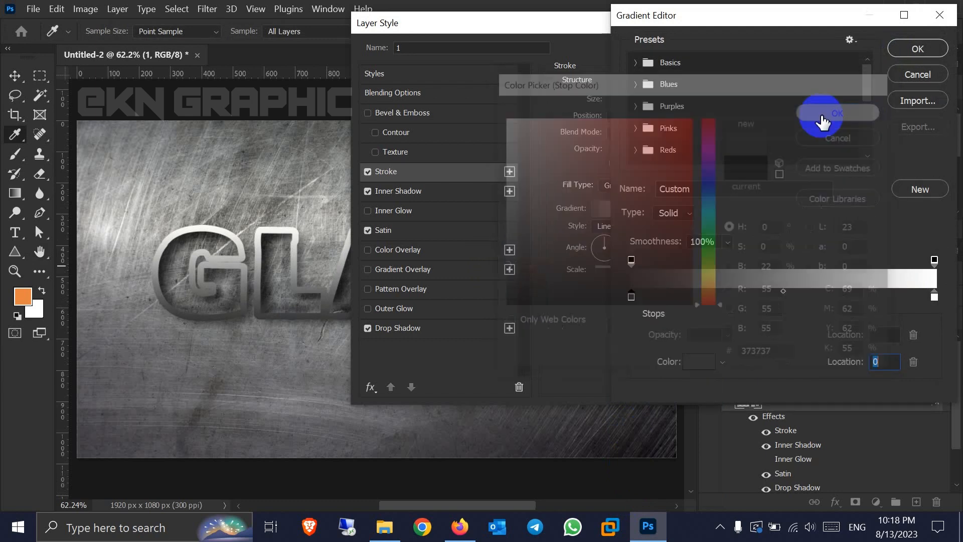
click(922, 49)
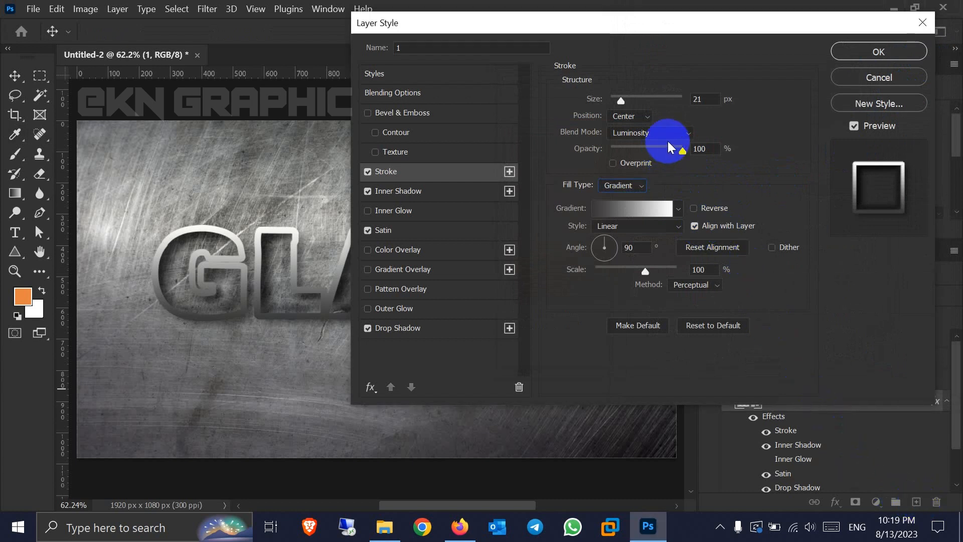
click(683, 150)
text(50)
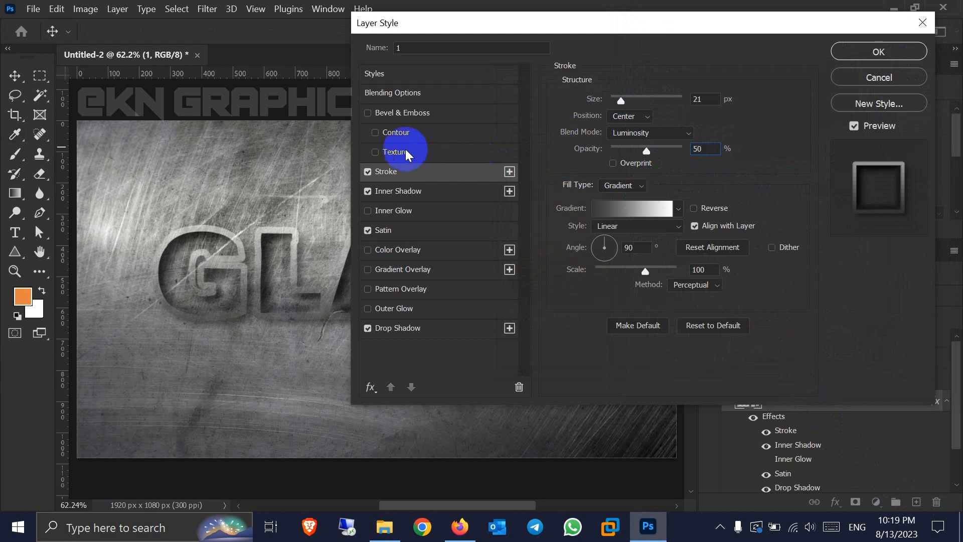
Add a Bevel & Emboss effect to layer 1 using the Chisel Hard technique
click(395, 114)
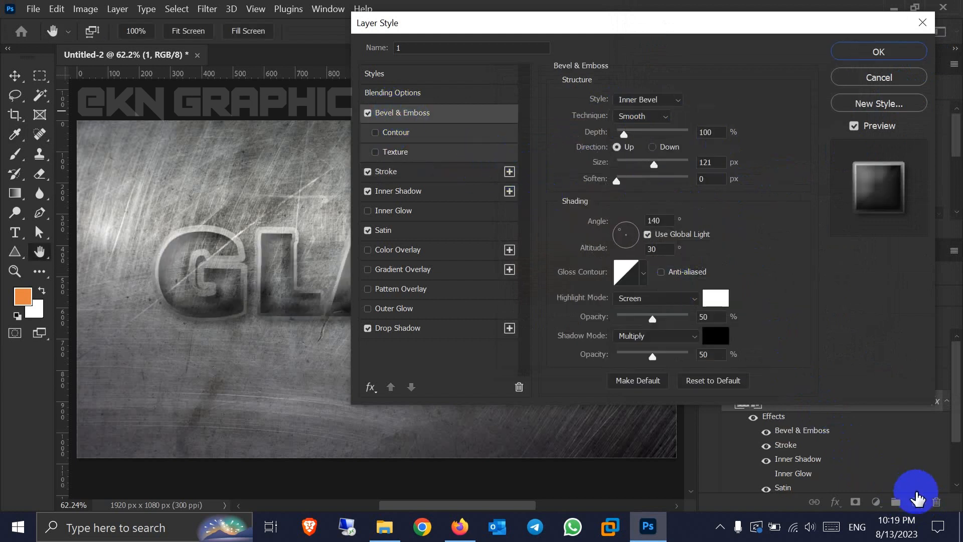
click(646, 117)
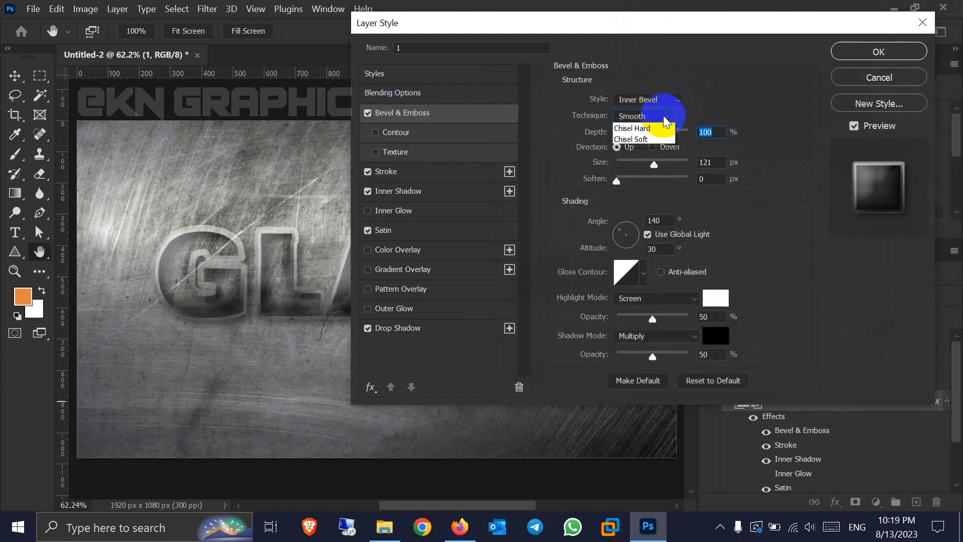
click(645, 142)
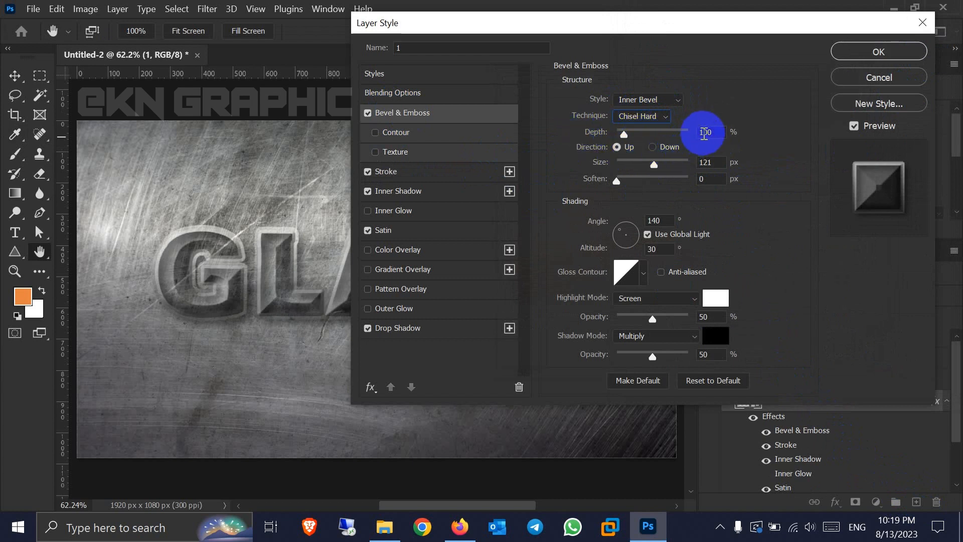
click(698, 134)
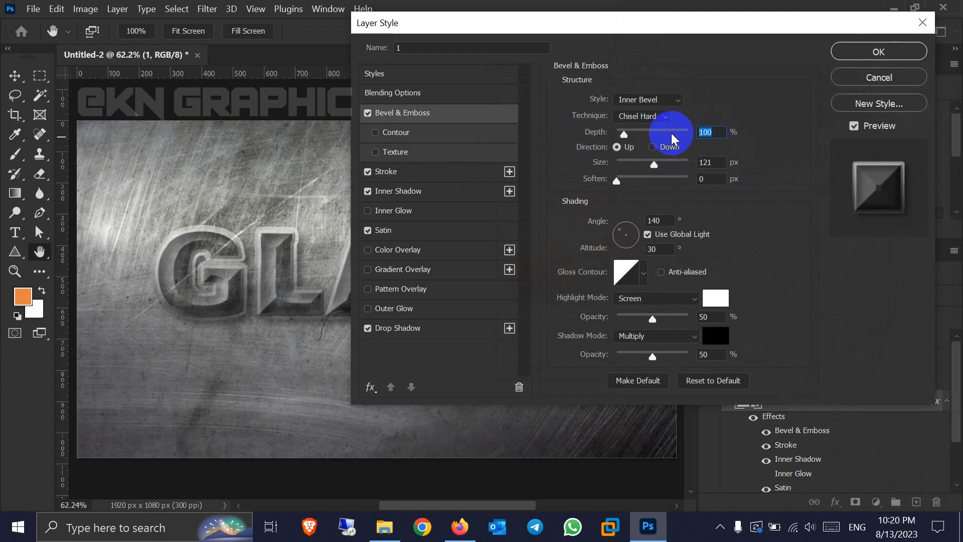
text(329)
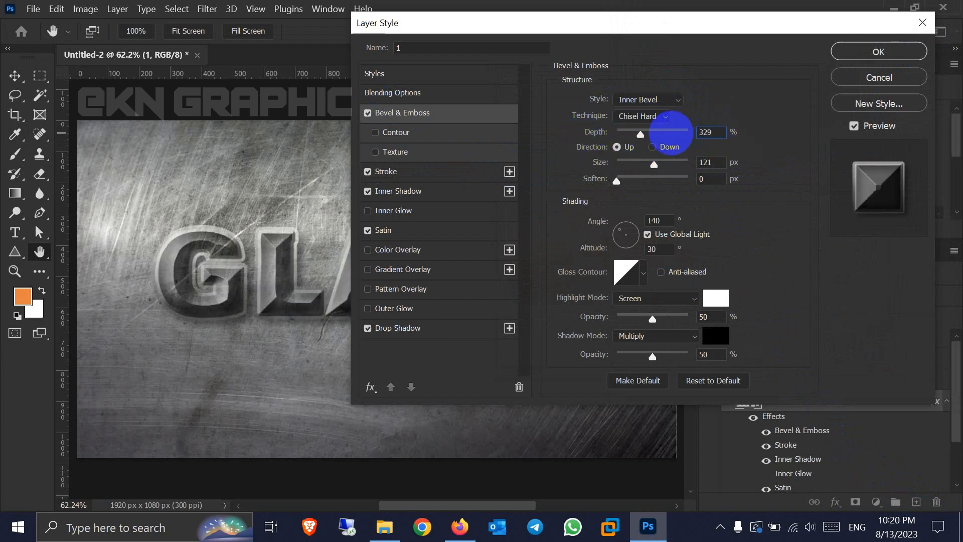
click(654, 100)
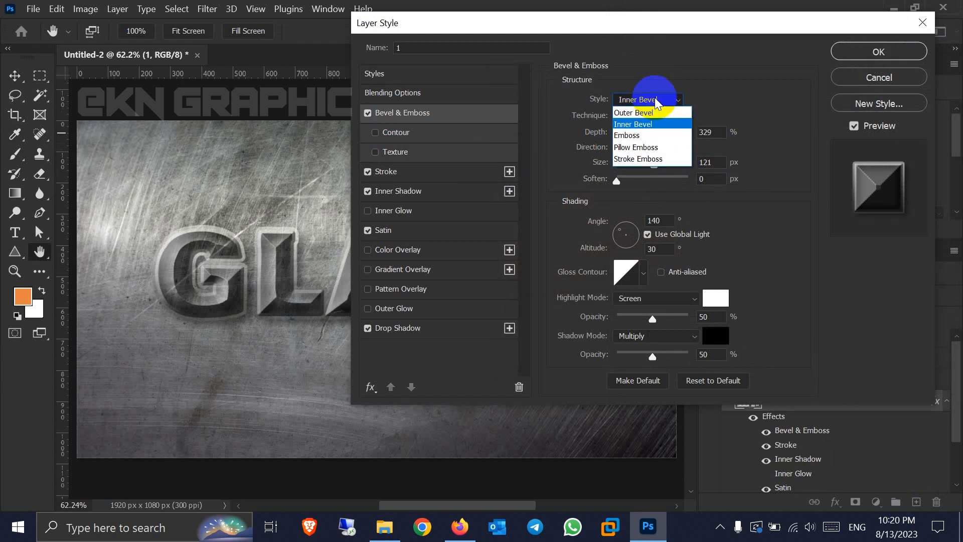
click(655, 100)
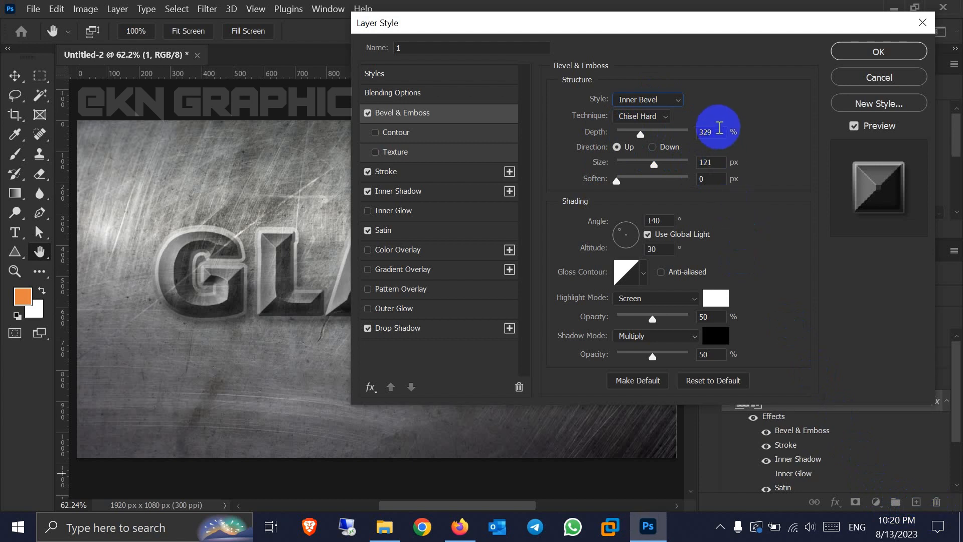
Set the Bevel & Emboss Depth to 729%, Size to 3 px and Soften to 3 px
click(711, 132)
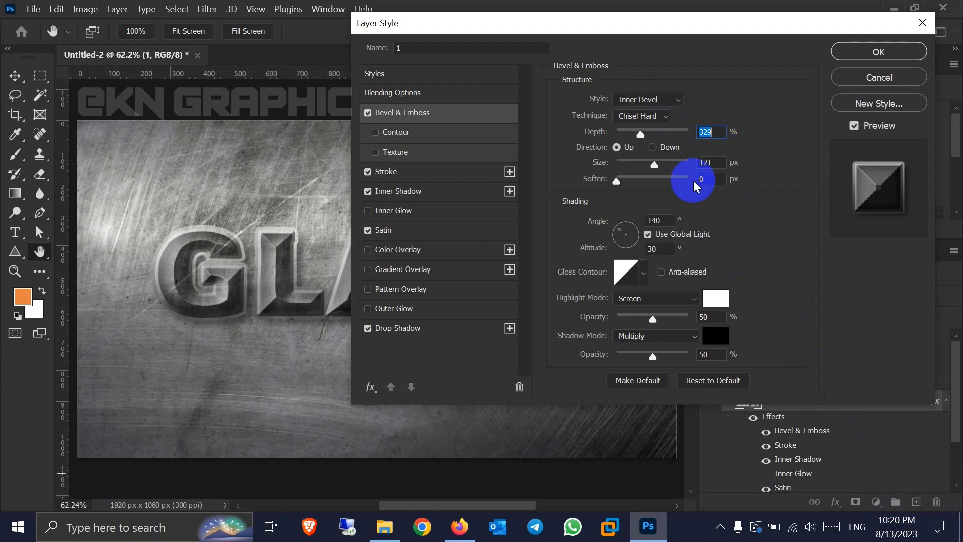
text(729)
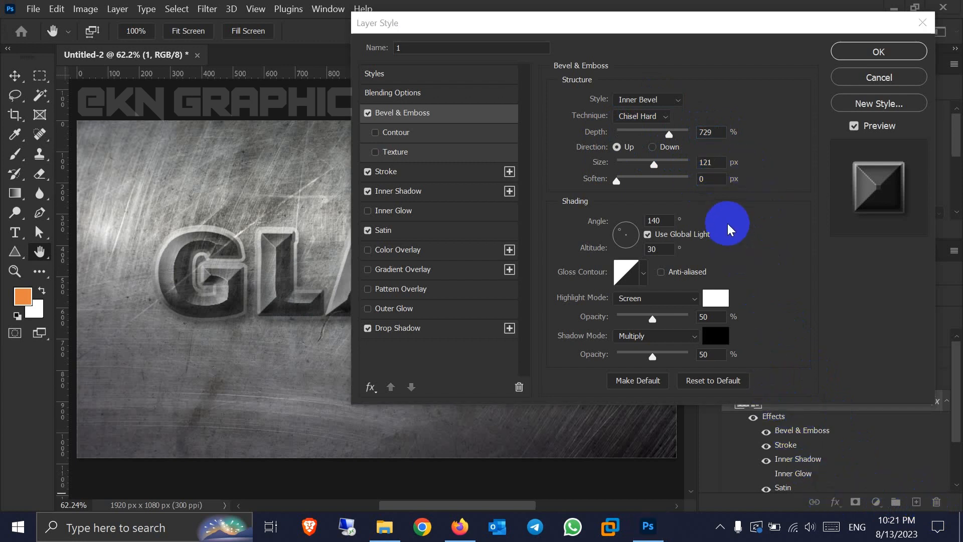
key(Tab)
text(3)
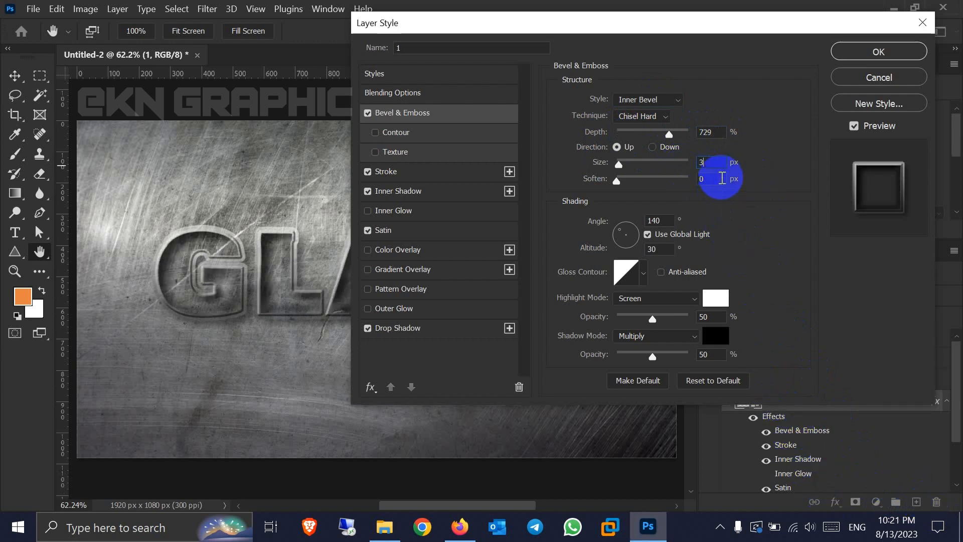
click(722, 179)
text(3)
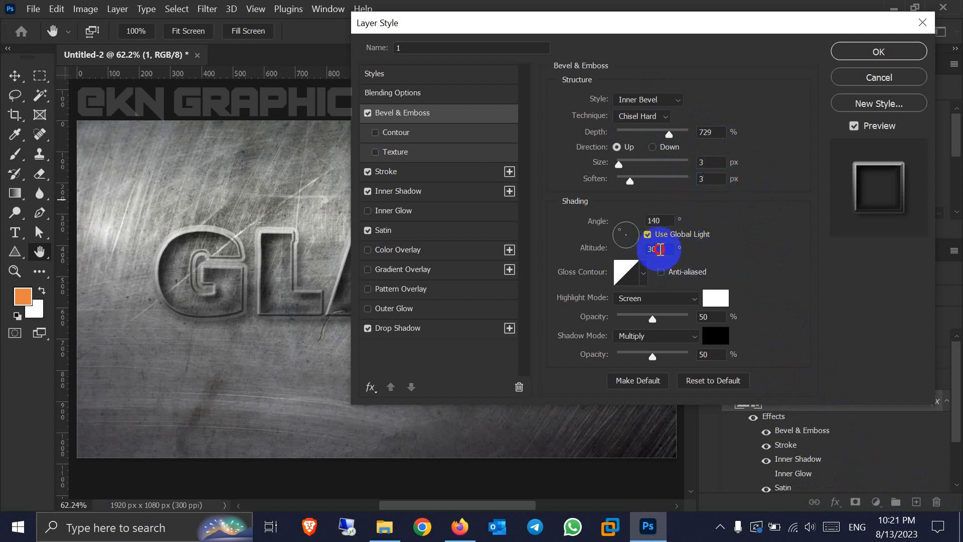
Set the bevel's Altitude to 27° and give it the S-curve gloss contour with Anti-aliased on
drag(661, 250, 639, 250)
text(27)
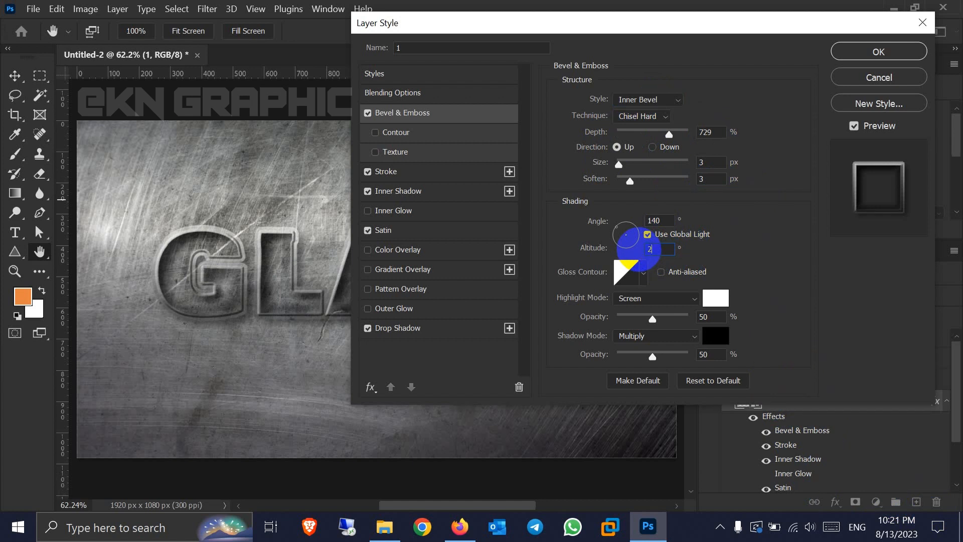
click(643, 271)
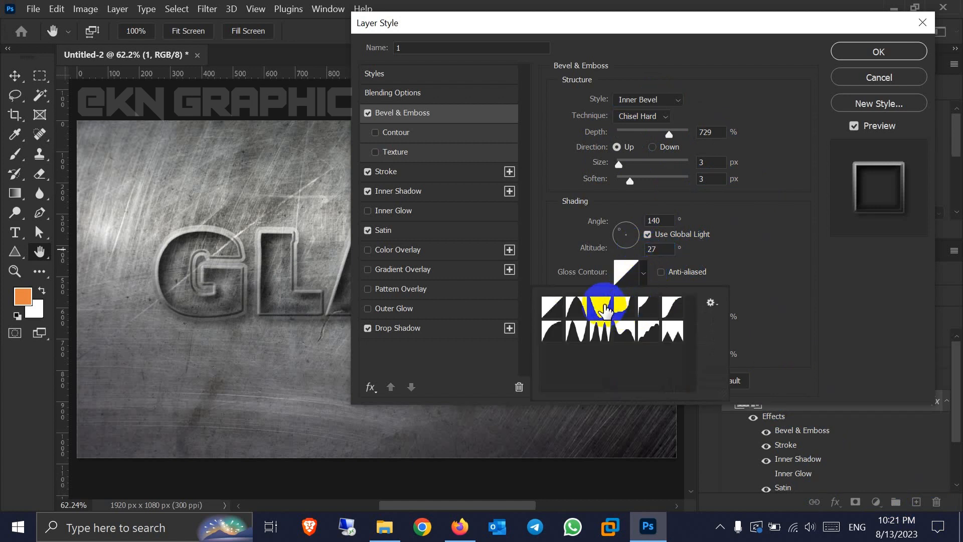
click(671, 305)
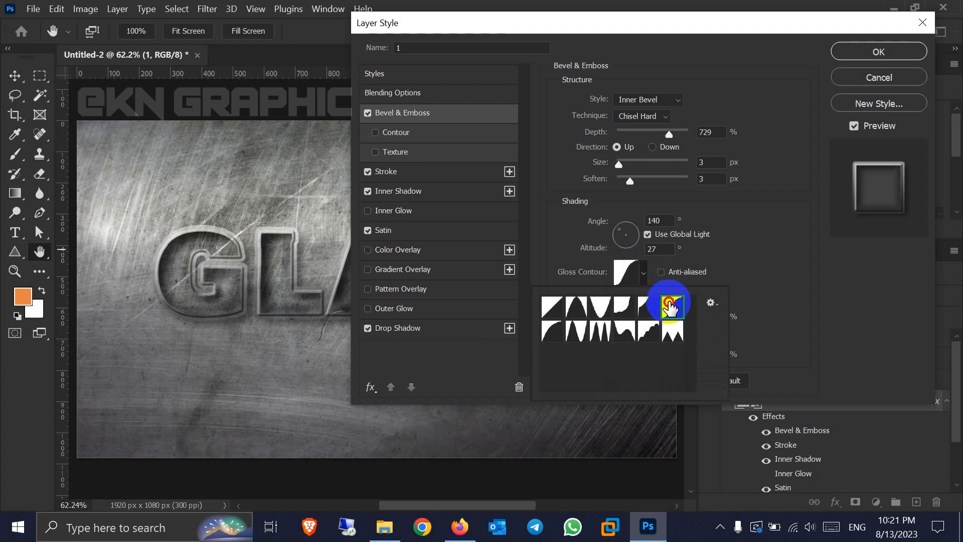
click(722, 254)
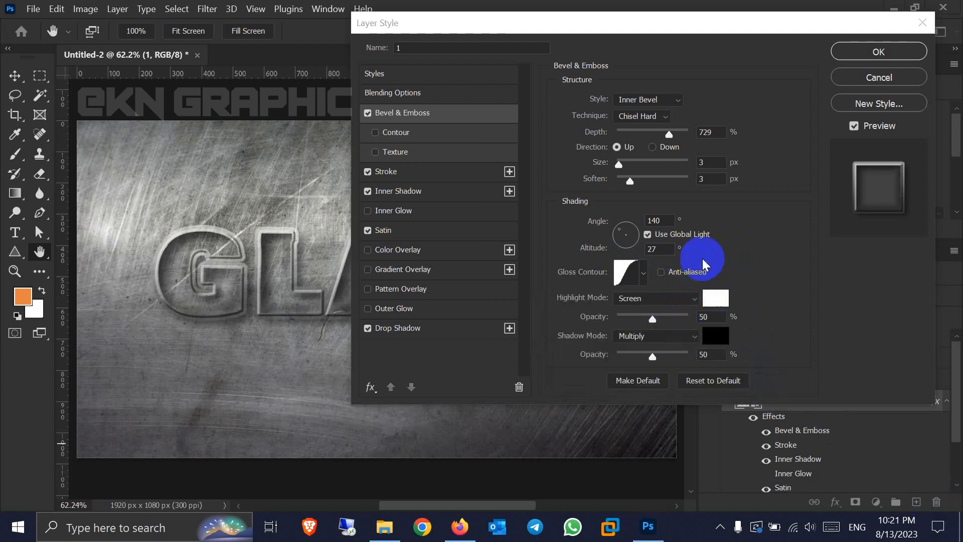
click(667, 272)
click(660, 272)
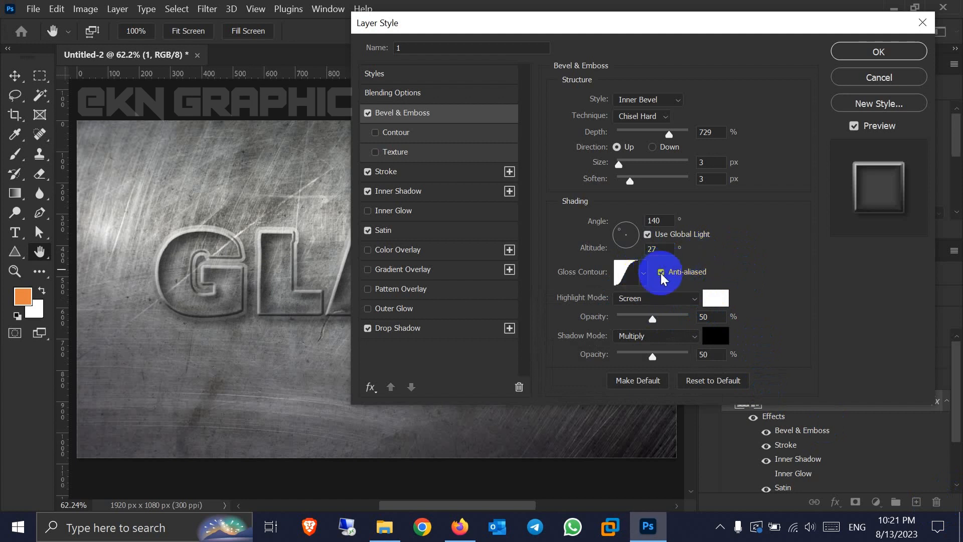
Set the bevel's highlight mode to Color Dodge and its shadow mode to Overlay with 60% shadow opacity
click(670, 298)
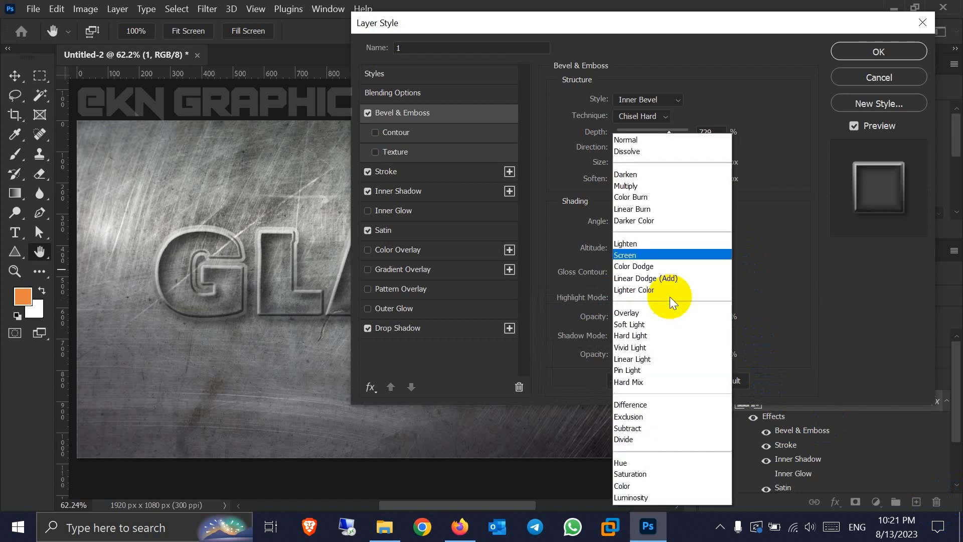
click(657, 268)
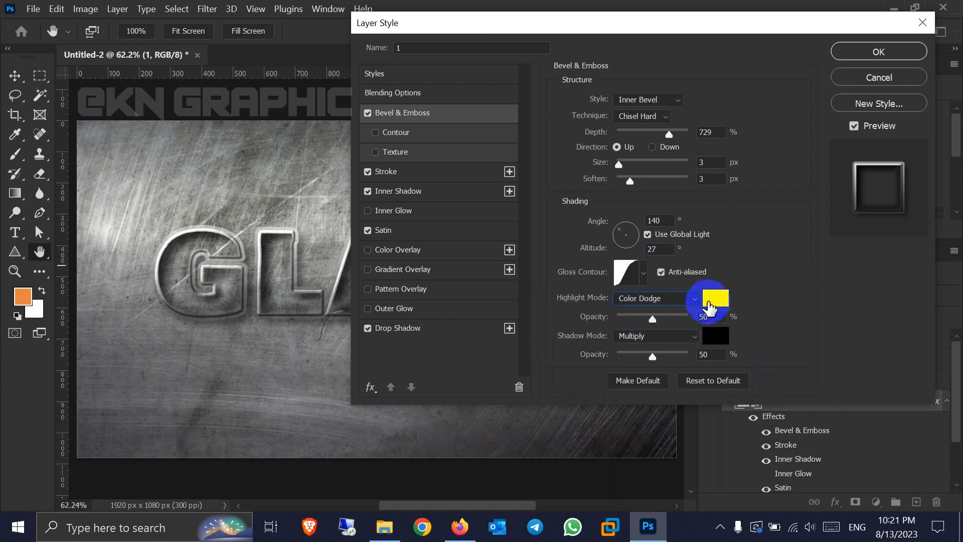
click(718, 317)
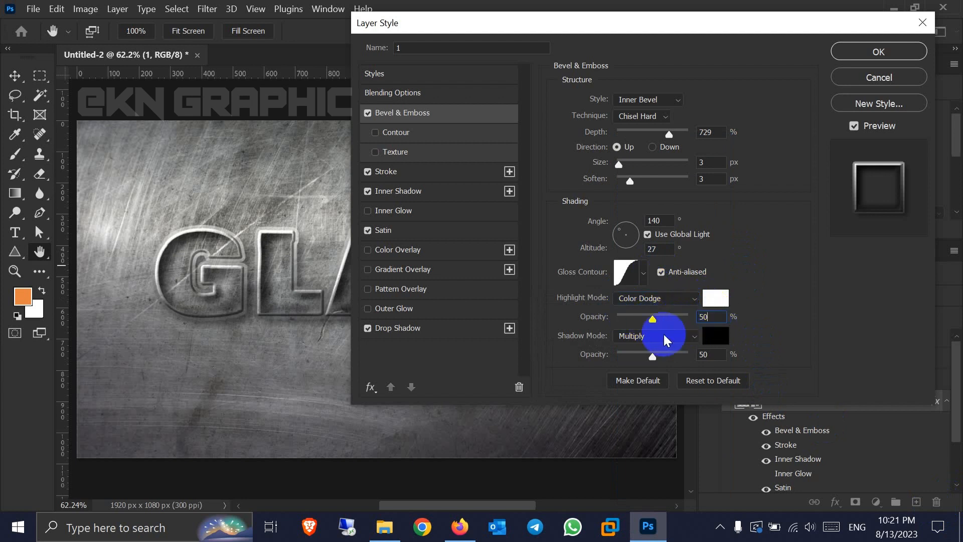
click(663, 335)
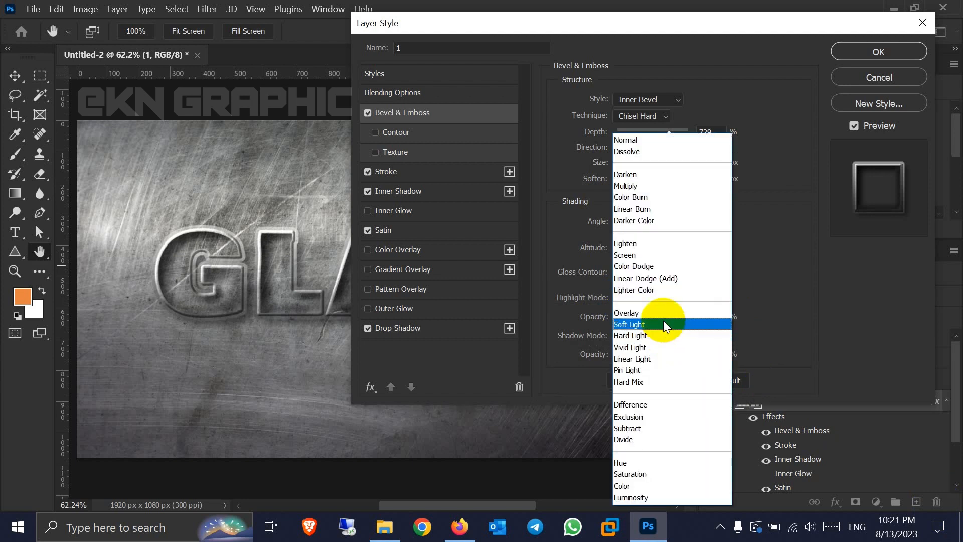
click(663, 315)
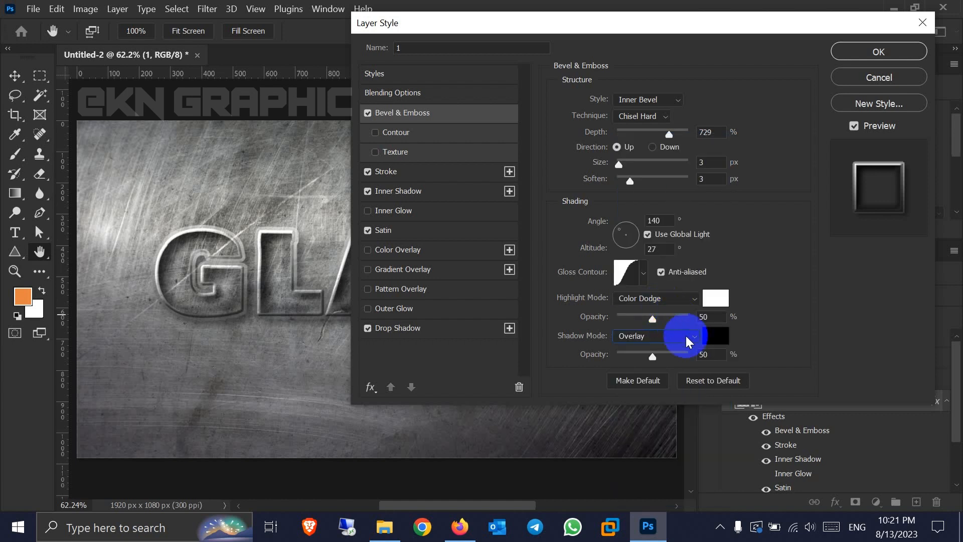
drag(715, 355, 667, 357)
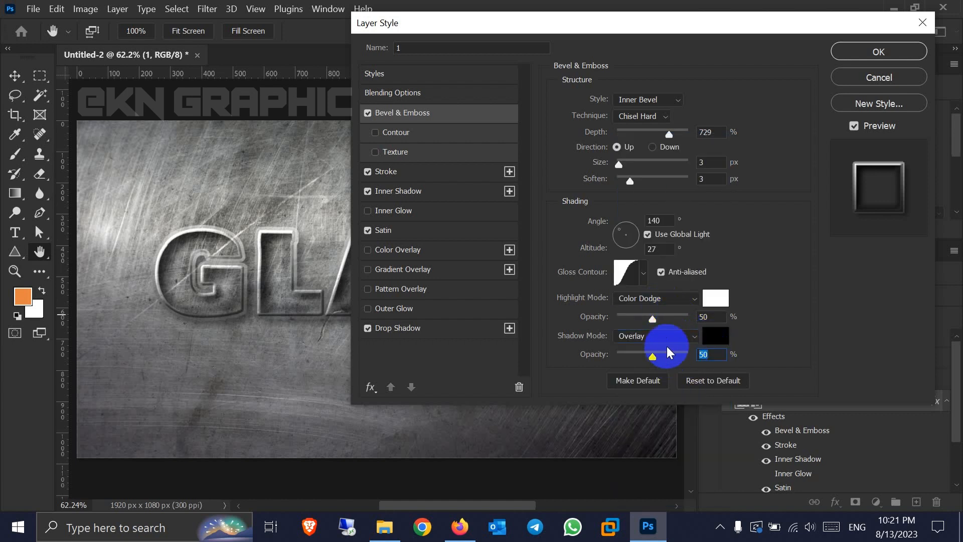
text(60)
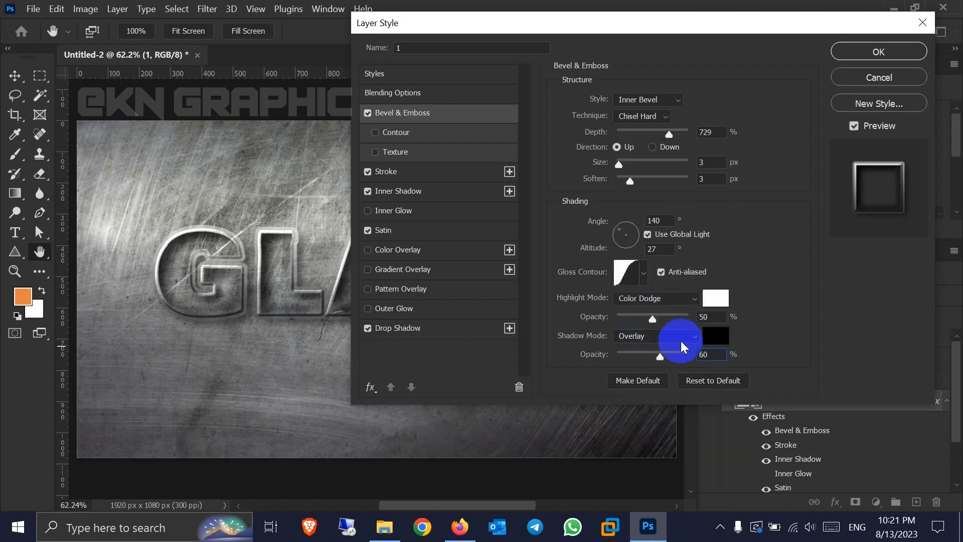
click(779, 326)
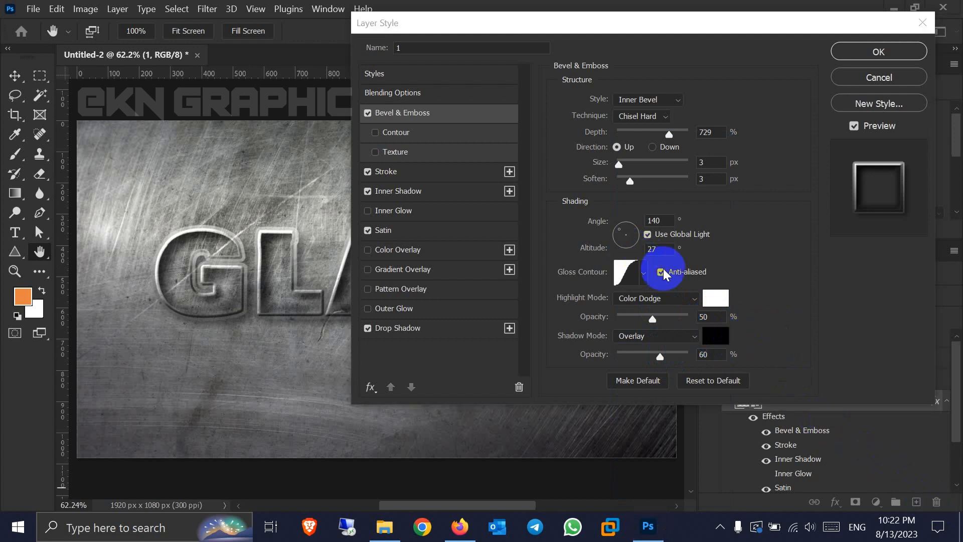
Set the bevel's Altitude to 67°, apply the layer style and collapse layer 1's effects list
double_click(661, 249)
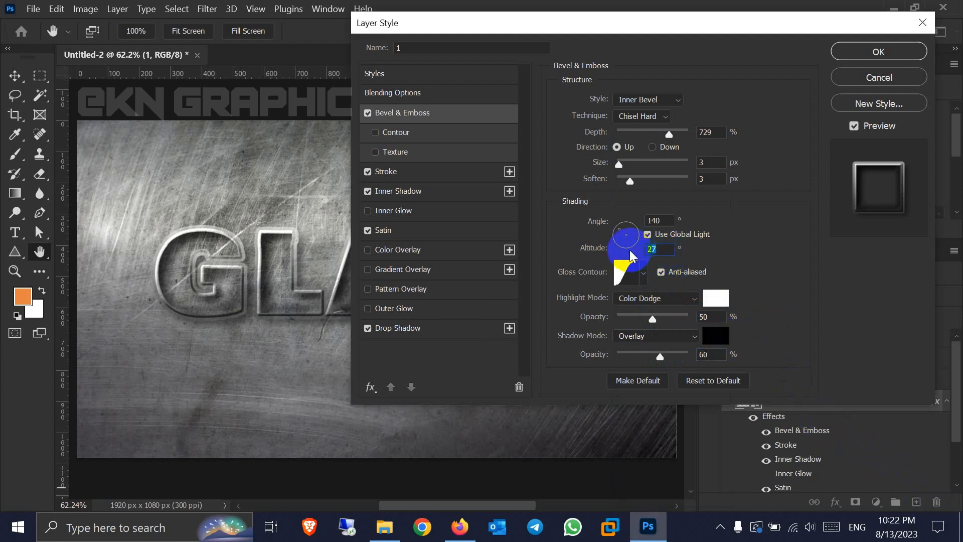
text(67)
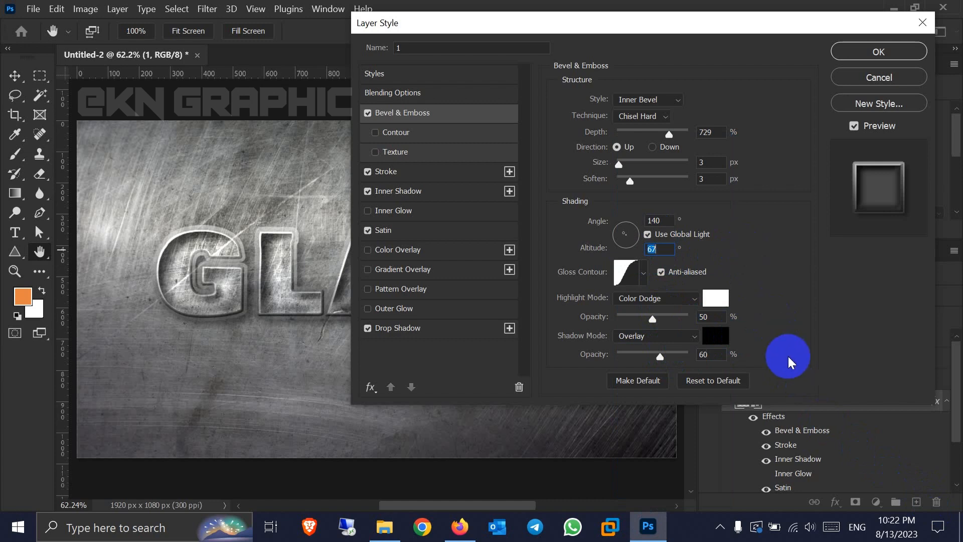
click(929, 498)
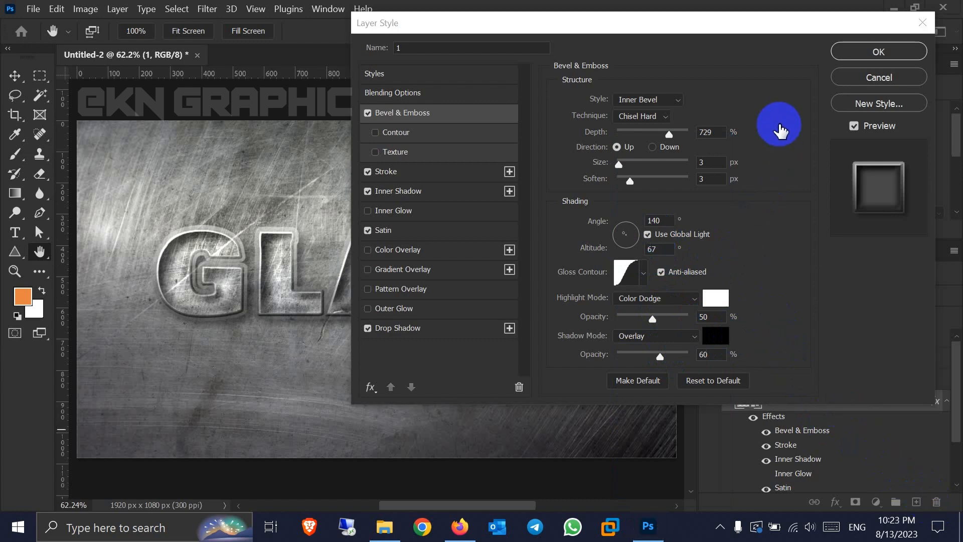
click(890, 48)
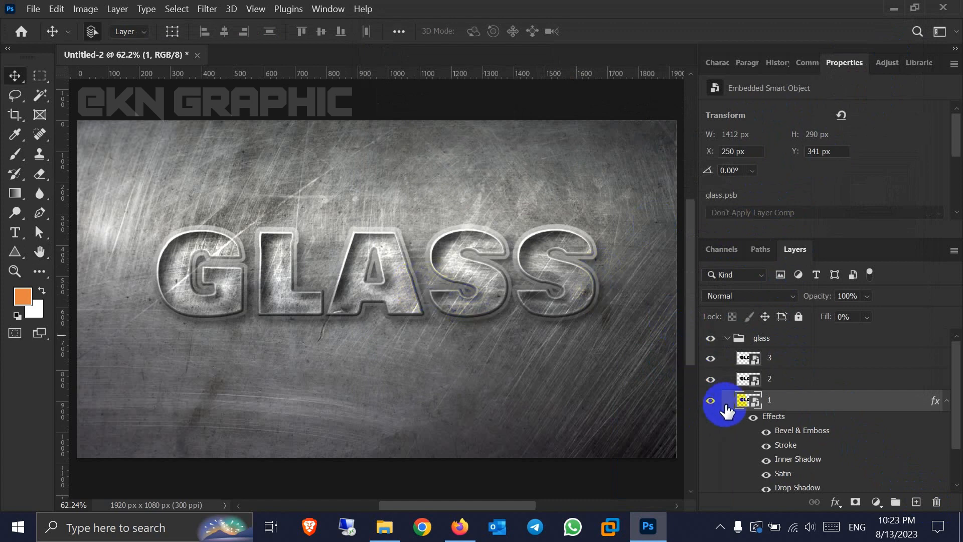
click(947, 402)
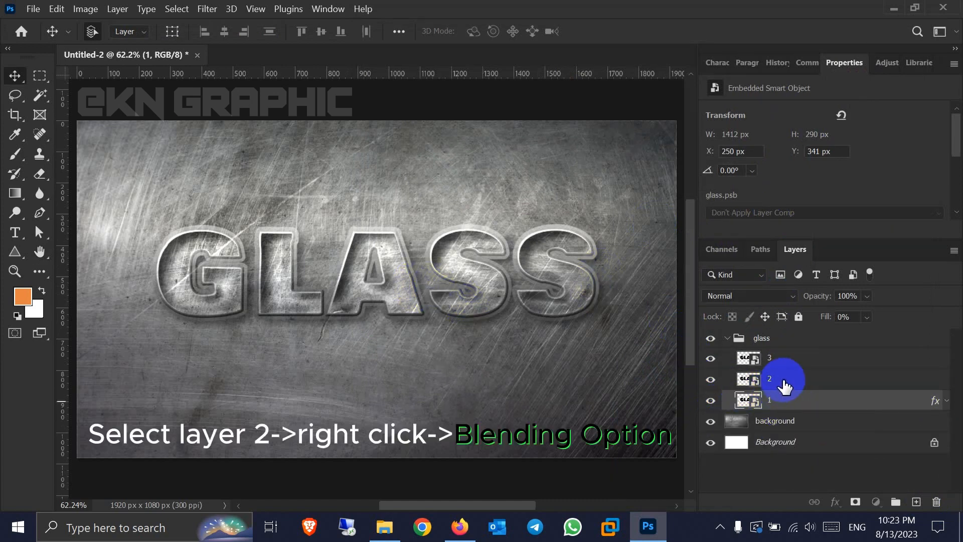
Open the blending options of layer 2
click(808, 379)
right_click(808, 377)
click(679, 21)
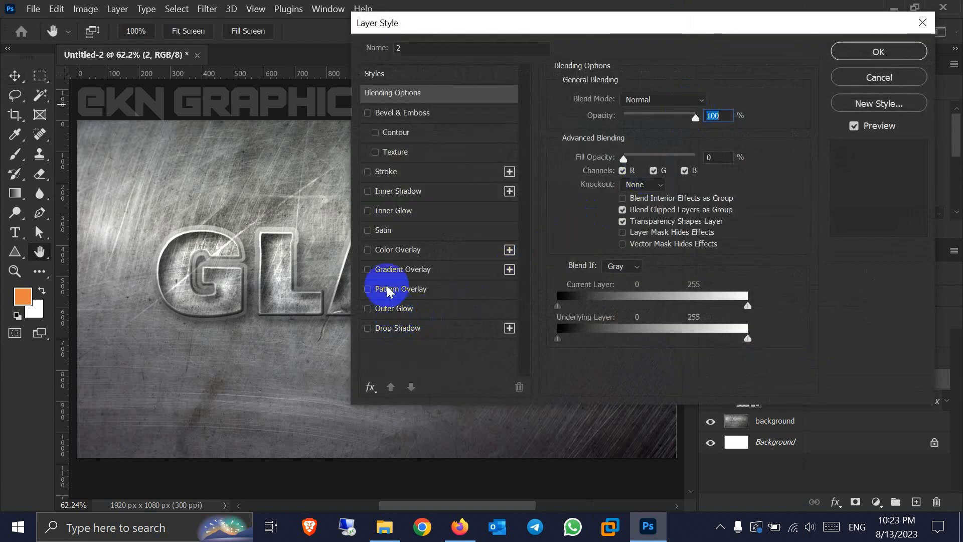
click(385, 212)
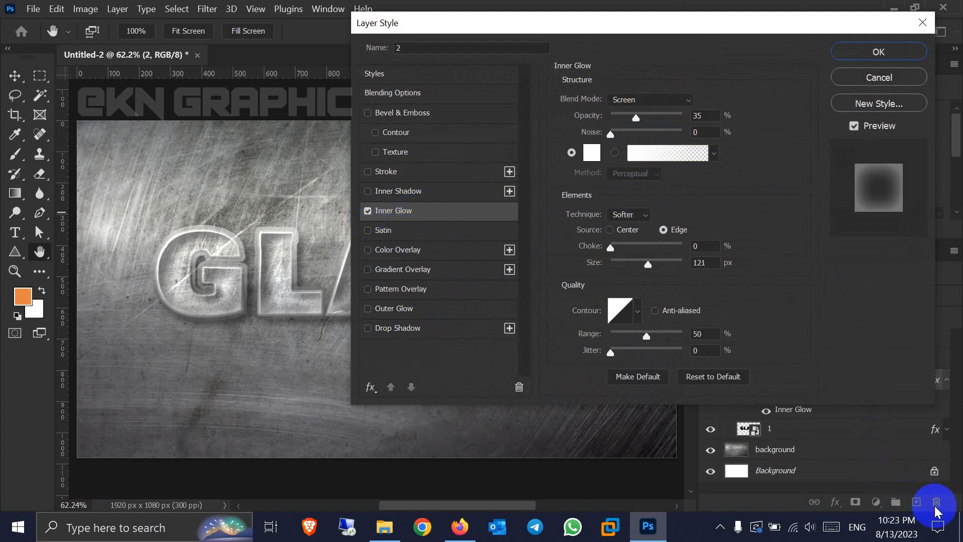
click(685, 98)
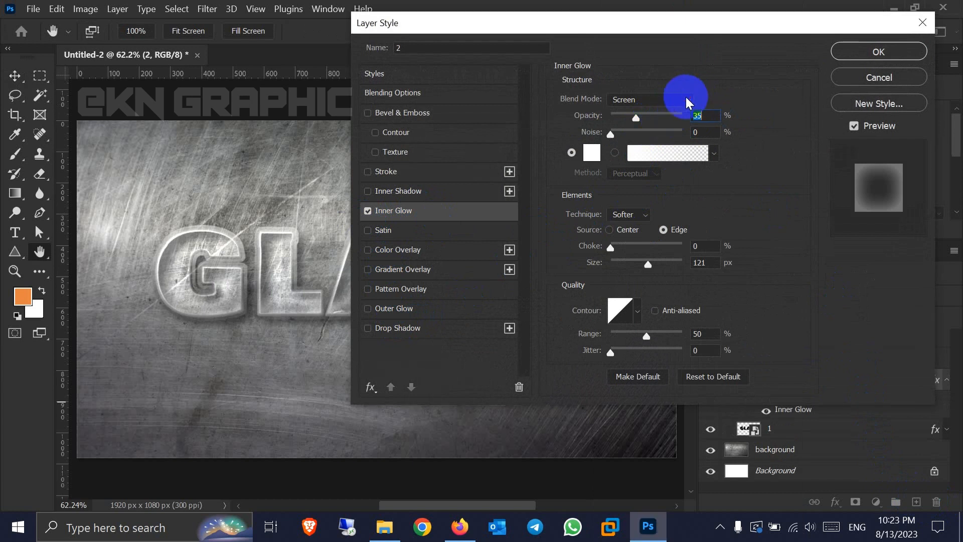
click(686, 97)
click(630, 159)
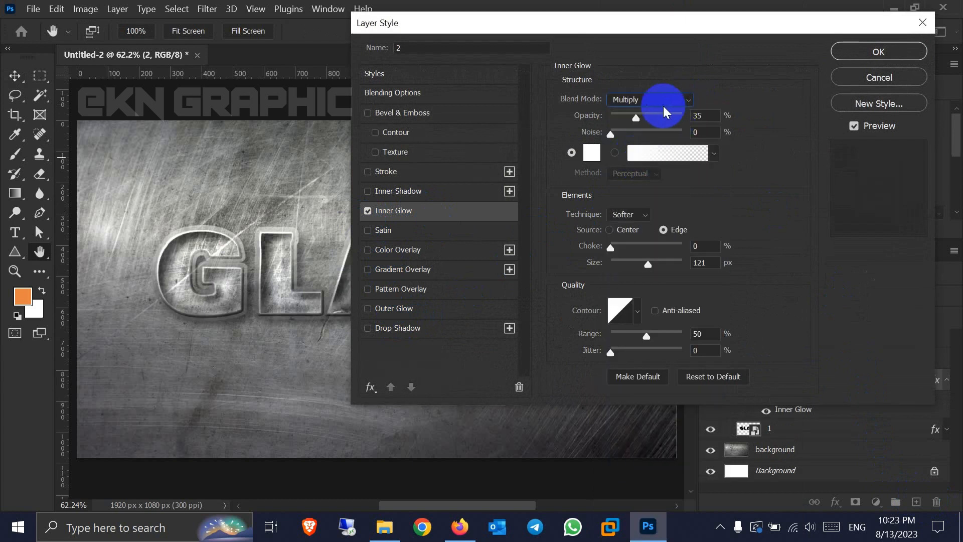
double_click(705, 114)
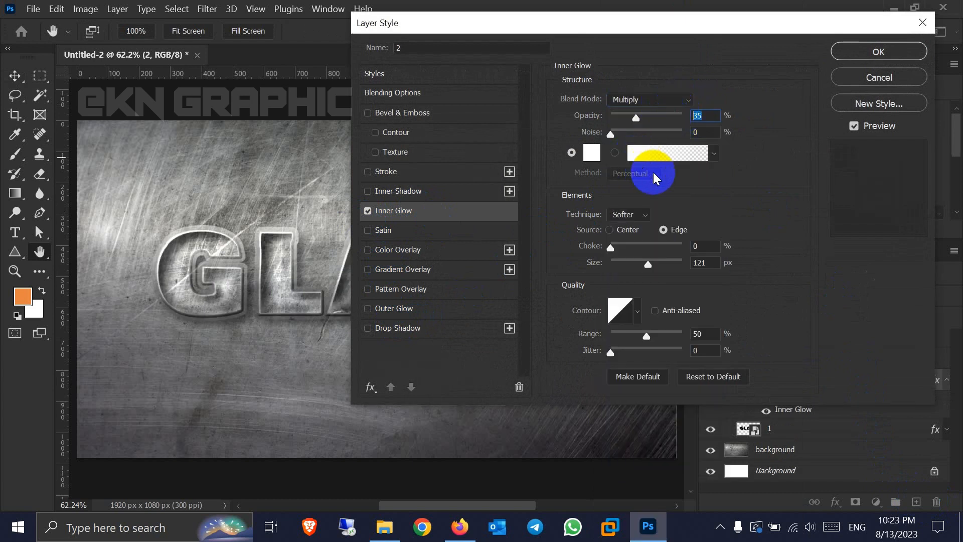
text(50)
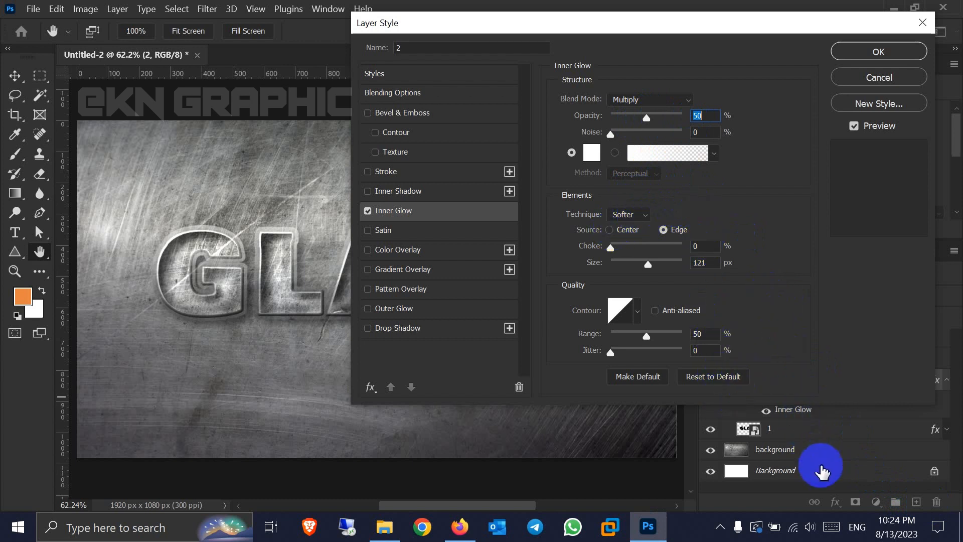
click(368, 210)
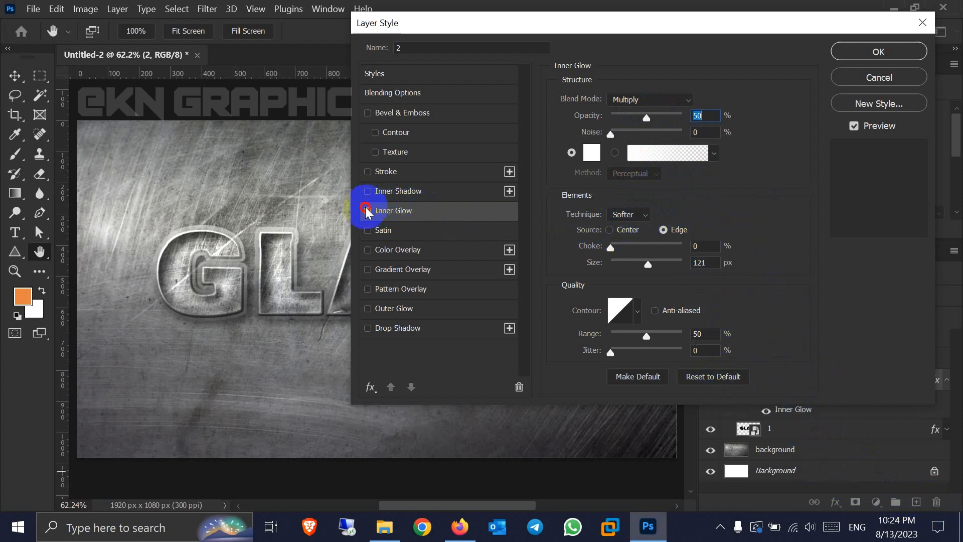
Enable an Inner Shadow on layer 2, keeping it on Multiply, with 50% opacity and a 120° angle
click(391, 192)
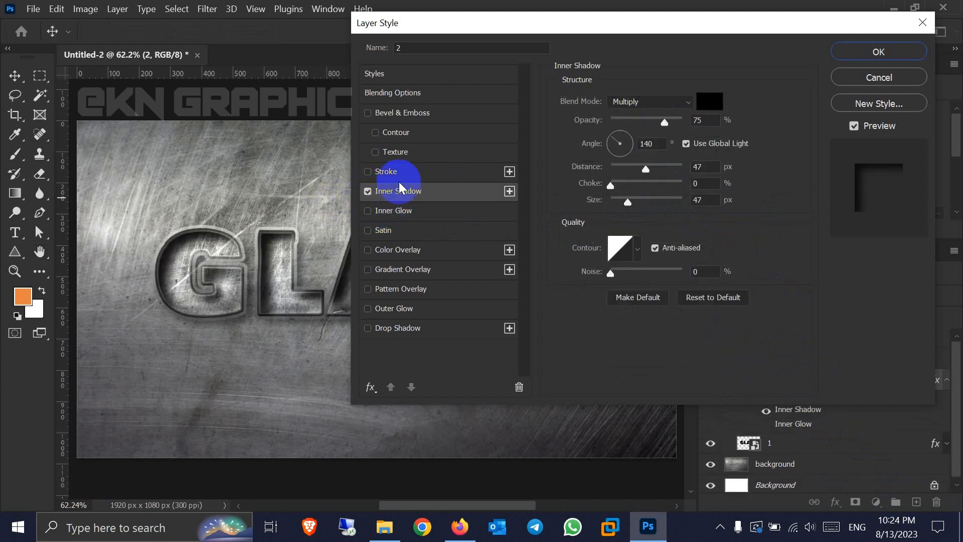
click(687, 101)
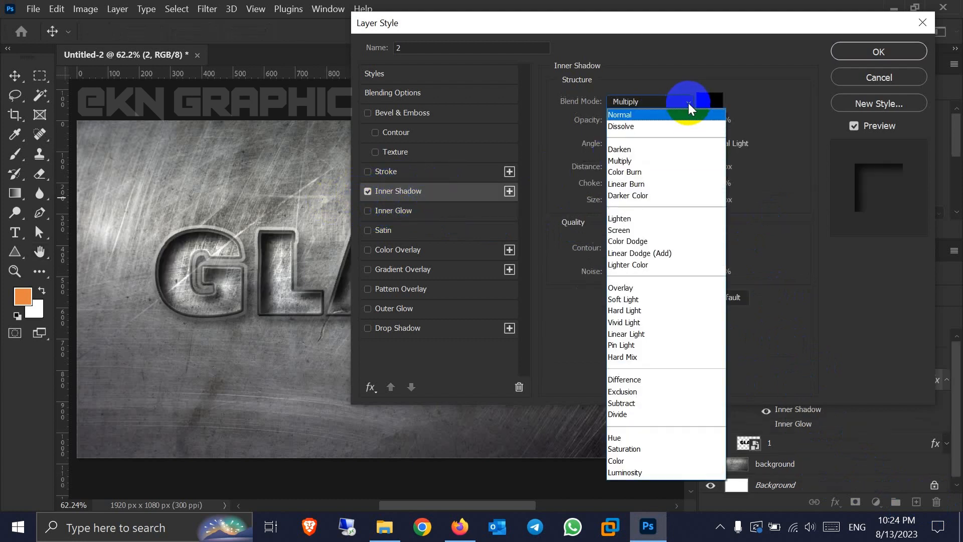
click(688, 103)
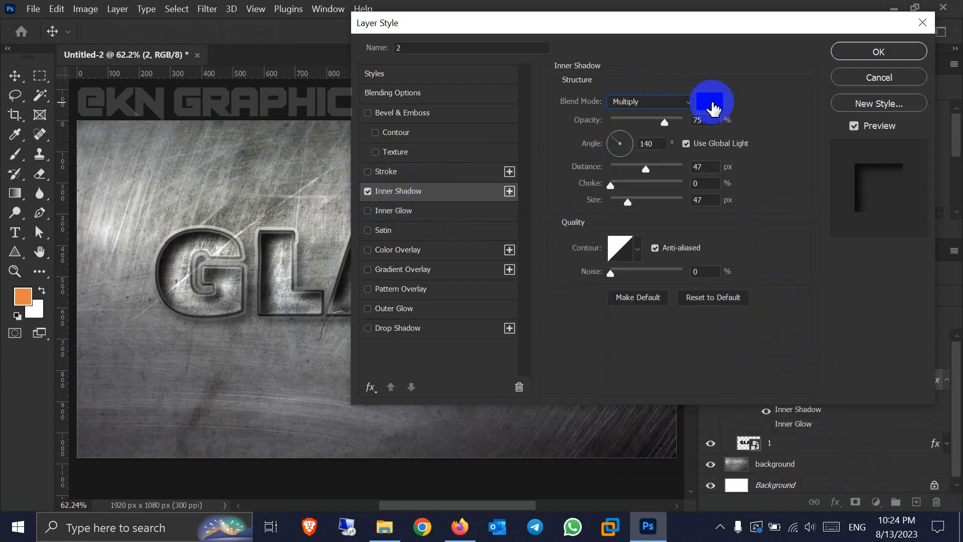
click(665, 126)
text(50)
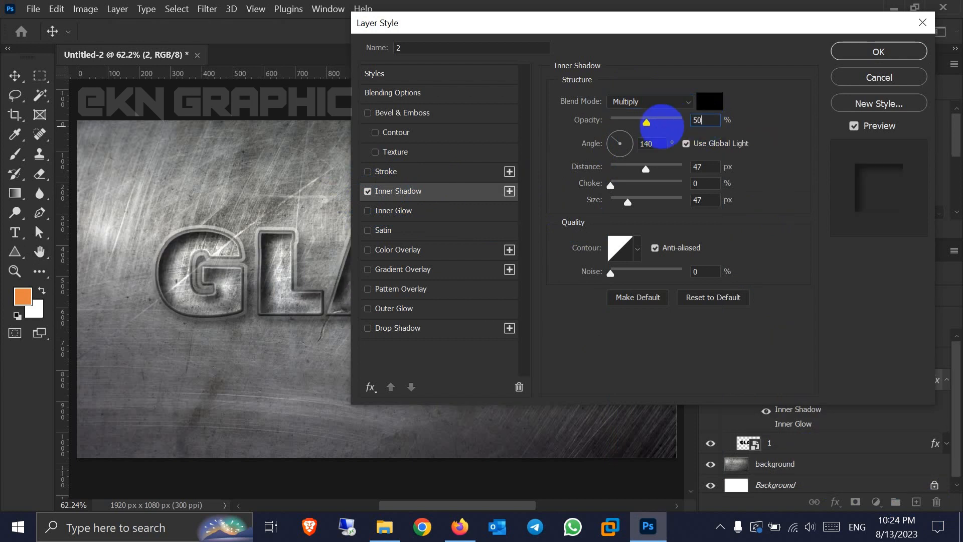
key(Tab)
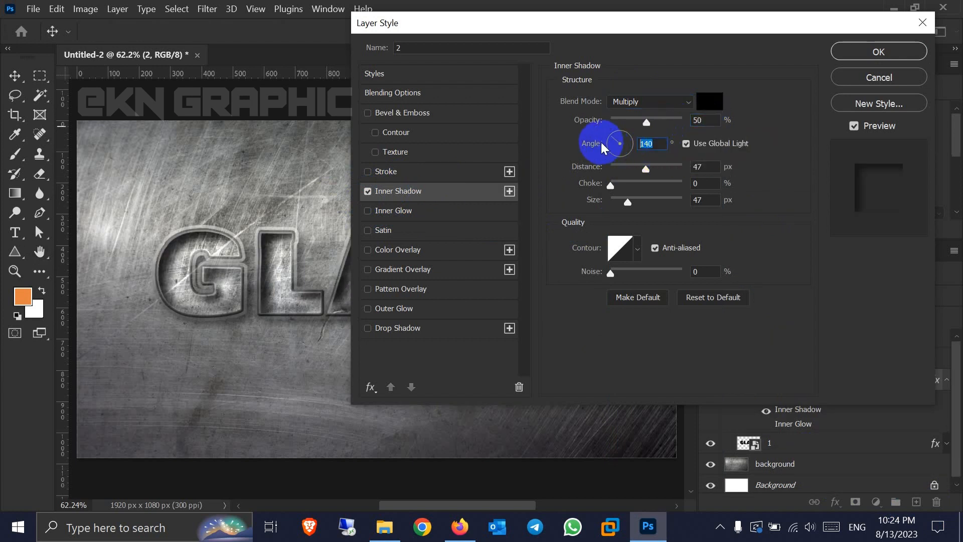
text(120)
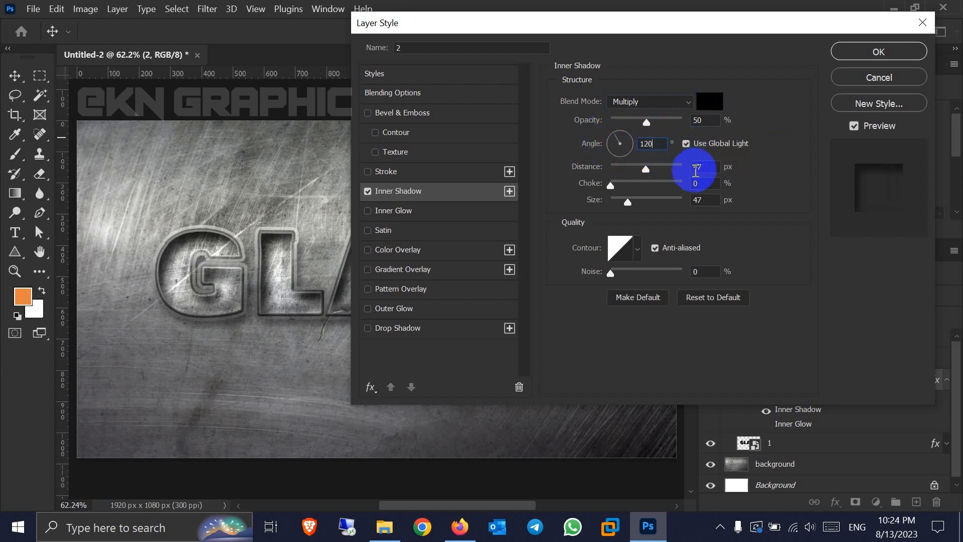
Set the inner shadow's distance to 3 px and size to 15 px, using the linear contour with Anti-aliased on
key(Tab)
text(3)
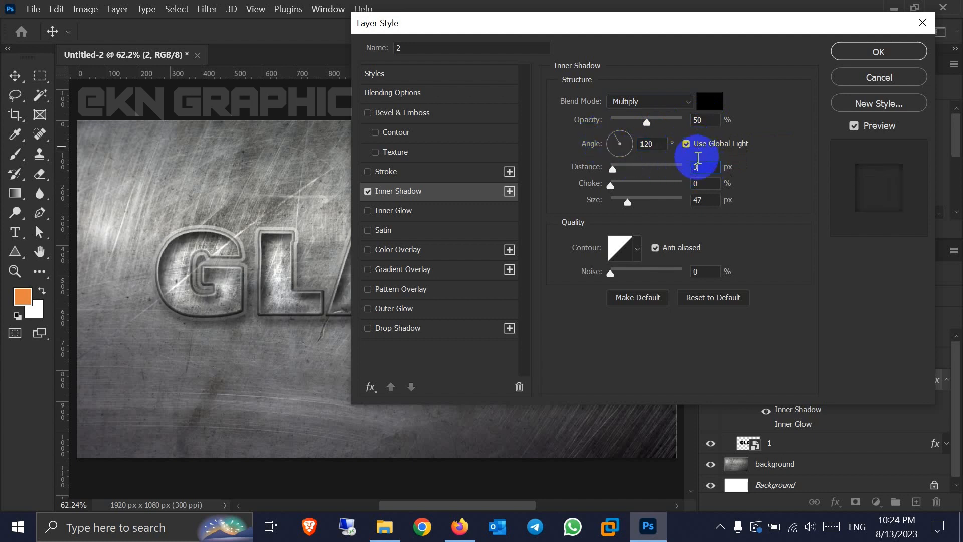
key(Tab)
key(Tab)
text(15)
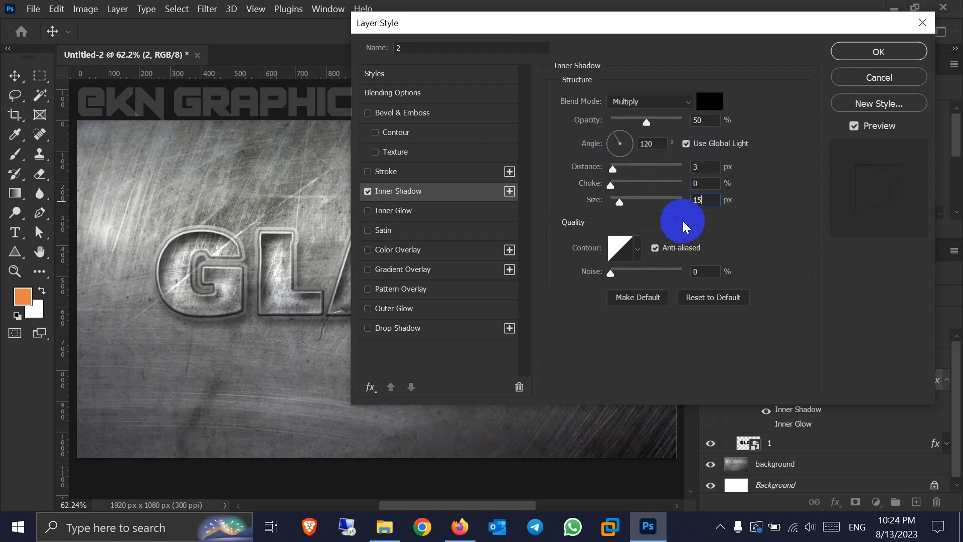
click(637, 248)
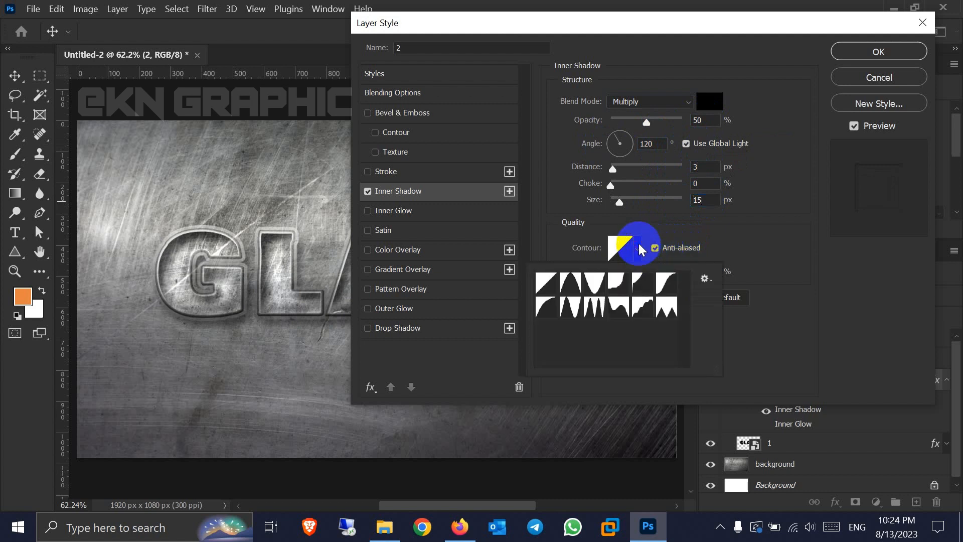
click(547, 282)
click(657, 250)
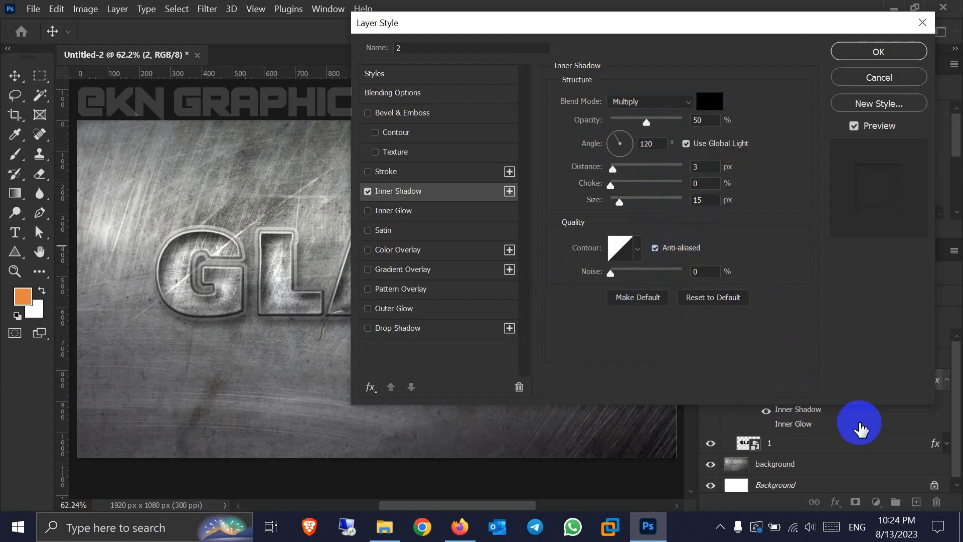
click(934, 501)
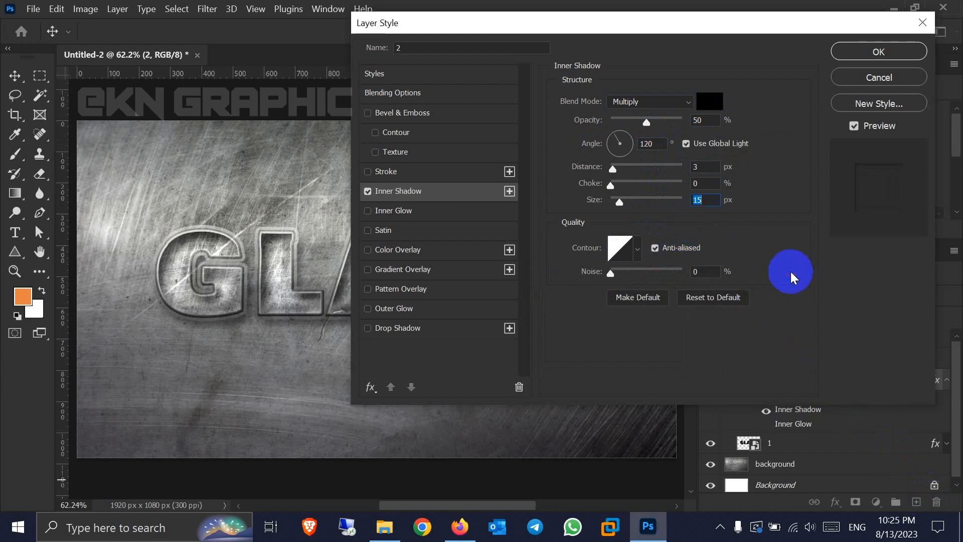
Enable a Stroke on layer 2 with a 9 px size, Outside position and Normal blend mode
click(385, 172)
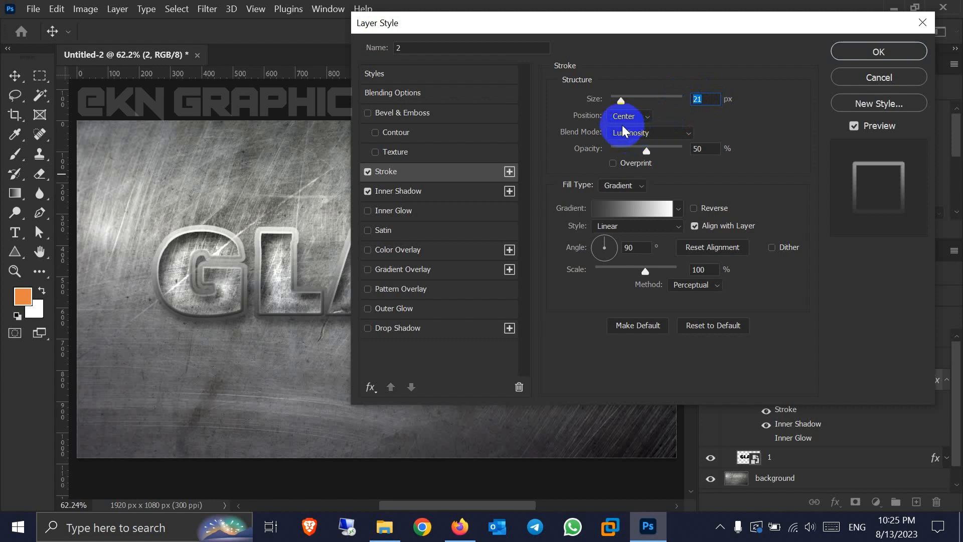
drag(621, 100, 617, 101)
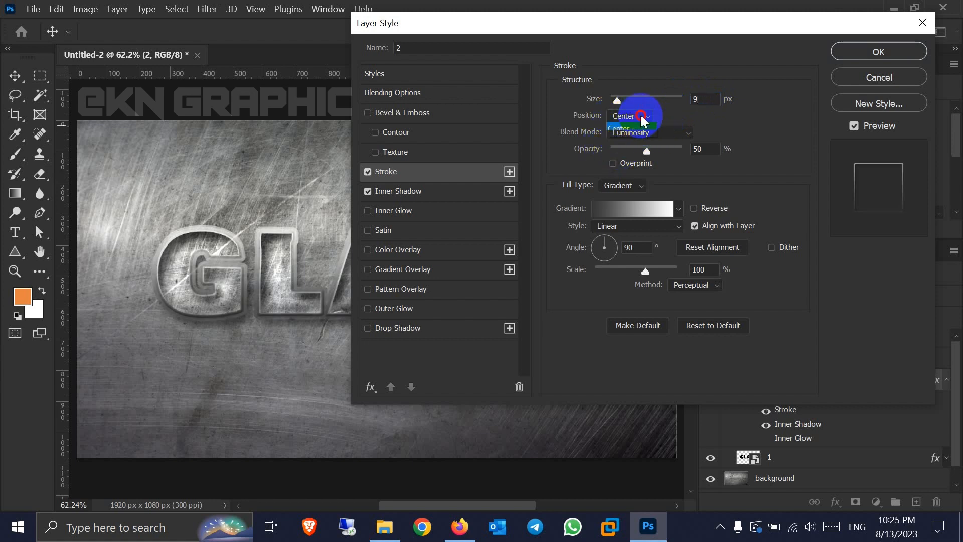
click(634, 127)
click(654, 133)
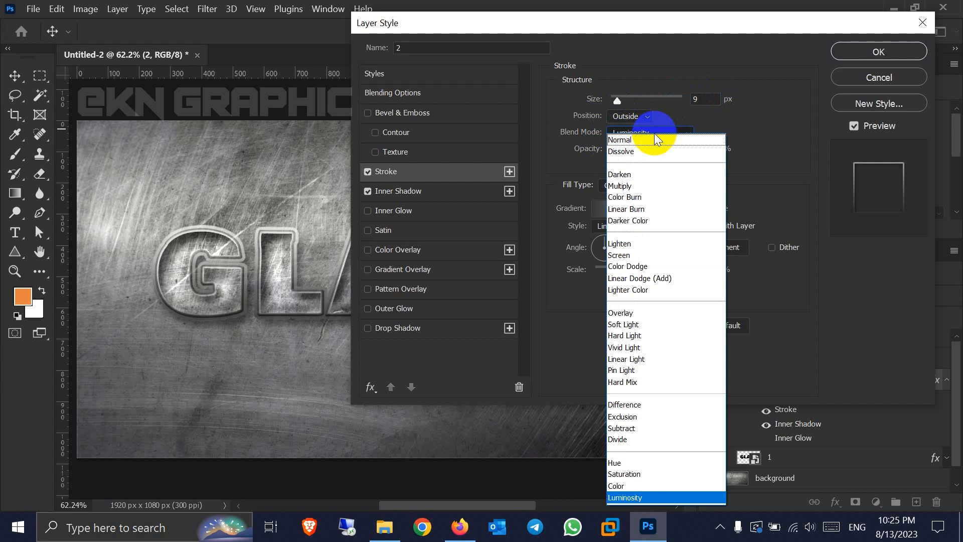
click(644, 140)
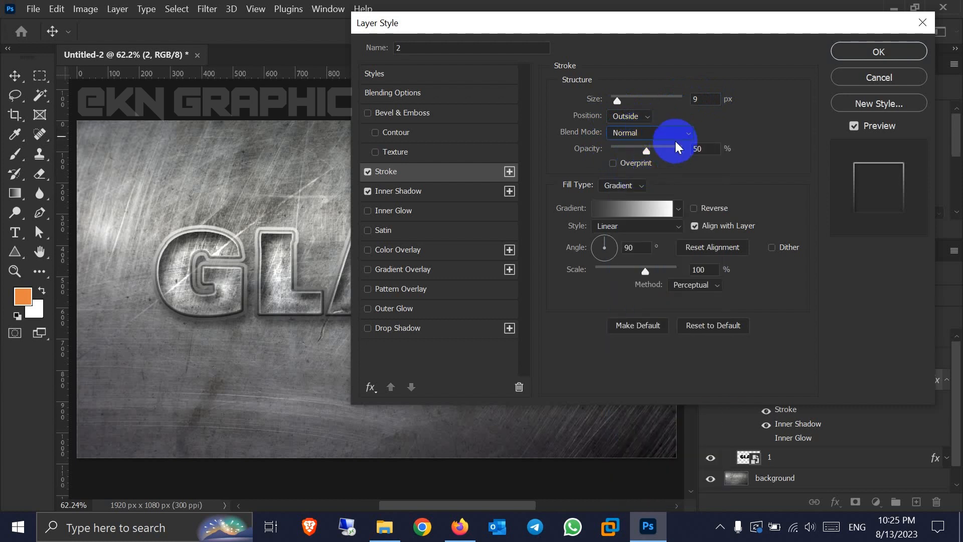
Keep the stroke's gradient fill and change the gradient's dark starting stop to grey 6c6c6c
click(621, 186)
click(614, 199)
click(604, 211)
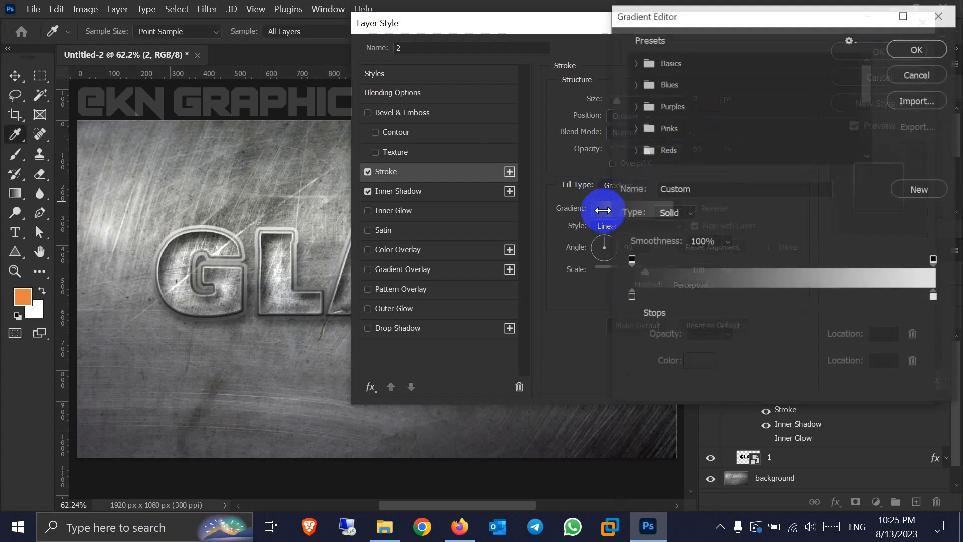
click(630, 296)
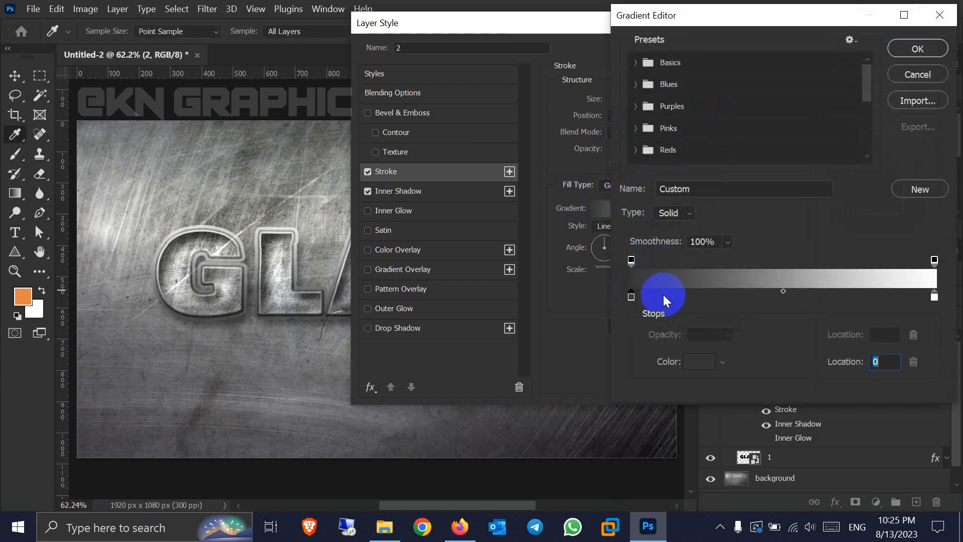
click(702, 362)
drag(504, 255, 489, 232)
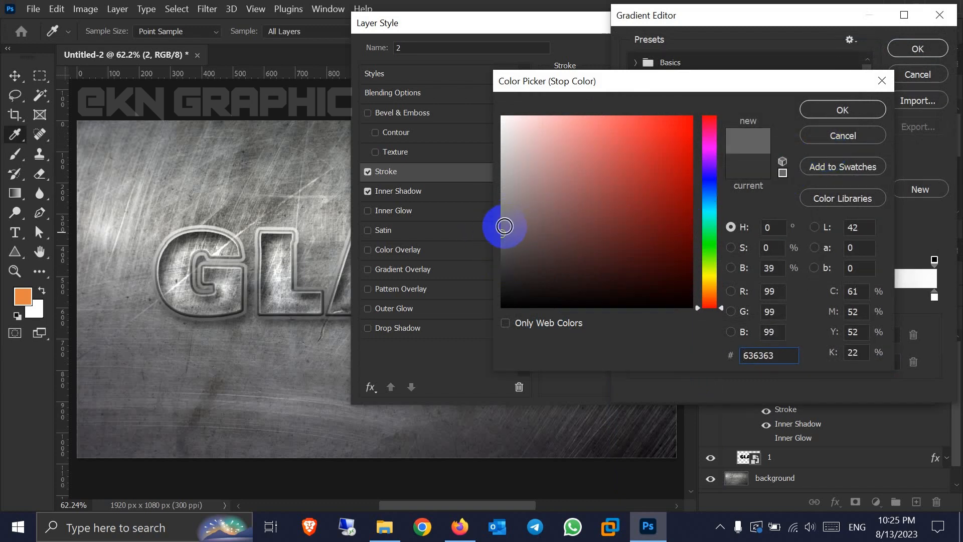
click(500, 227)
click(822, 112)
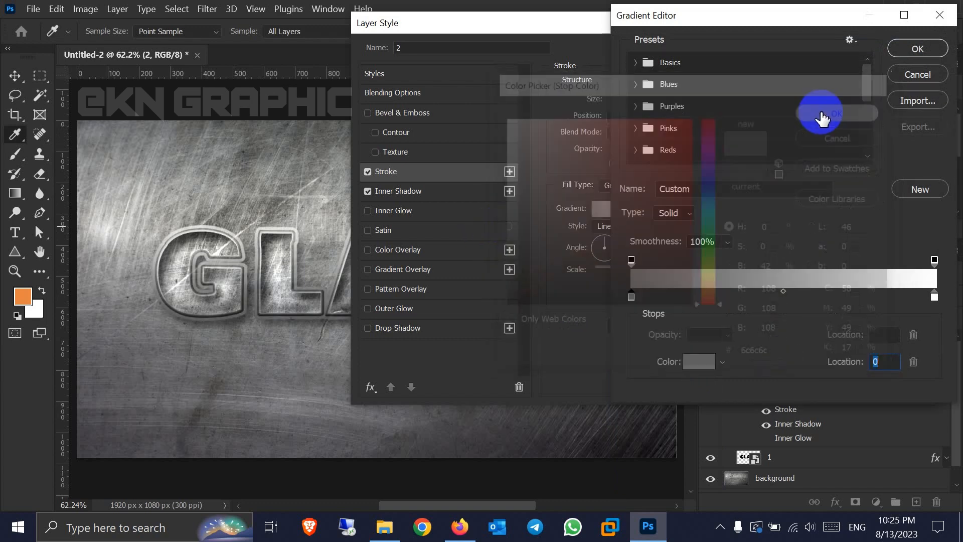
click(918, 49)
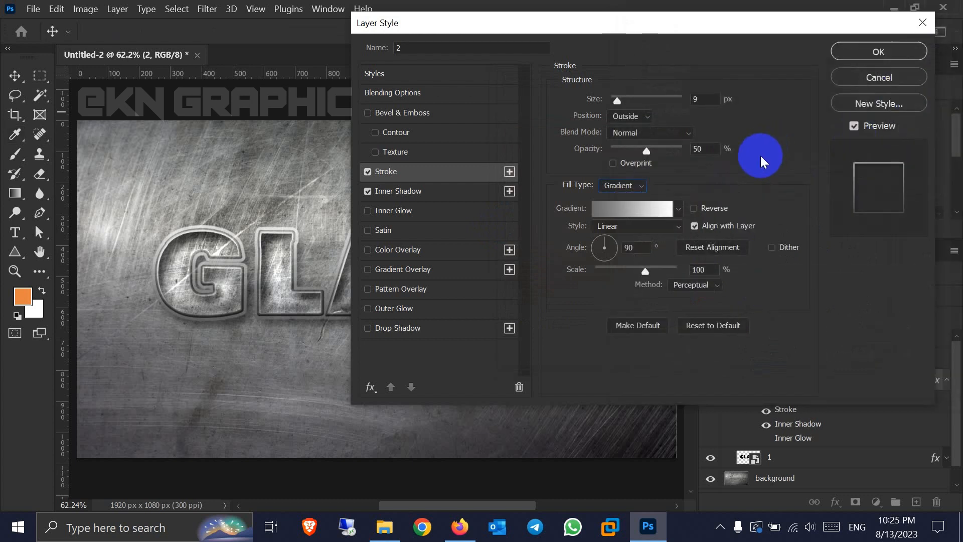
Set the stroke gradient's angle to 0° and the stroke's opacity to 90%
click(591, 253)
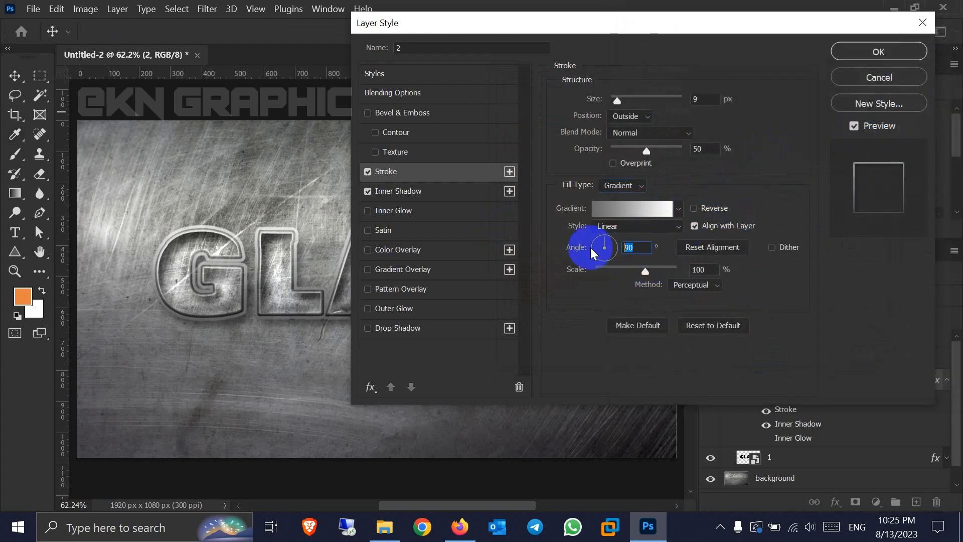
key(Return)
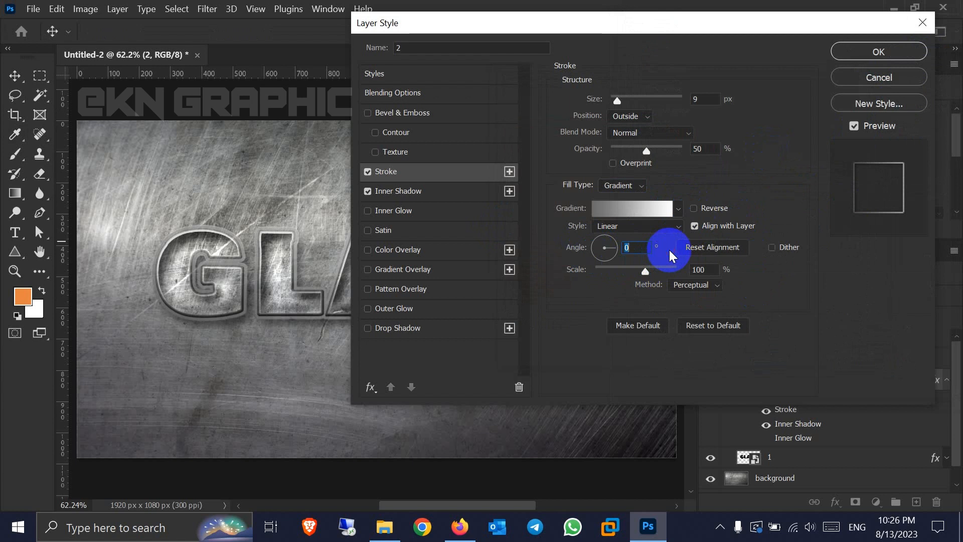
click(669, 233)
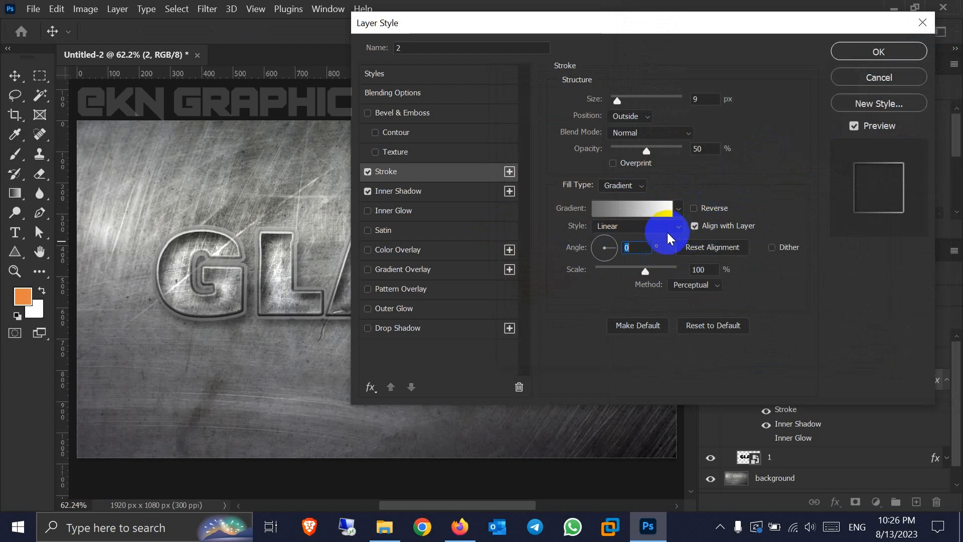
click(715, 151)
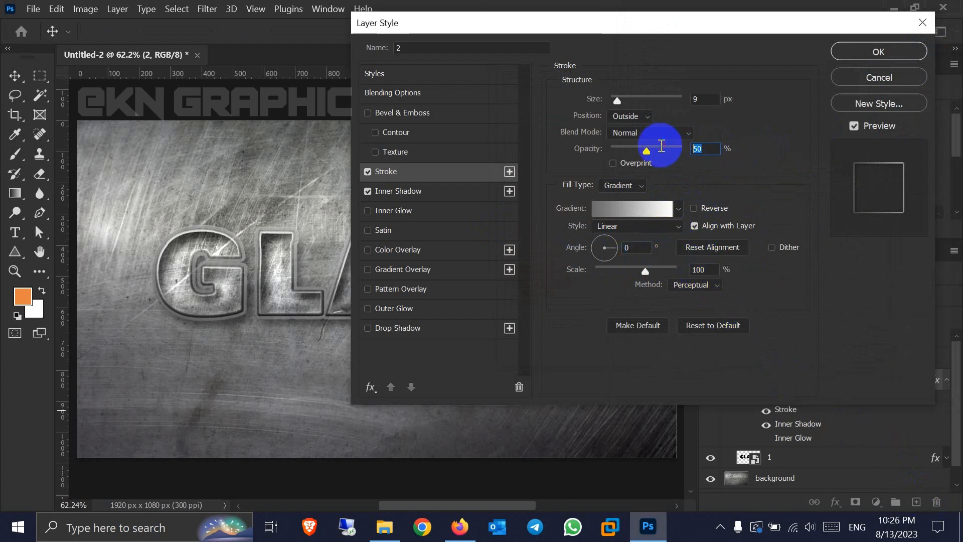
text(90)
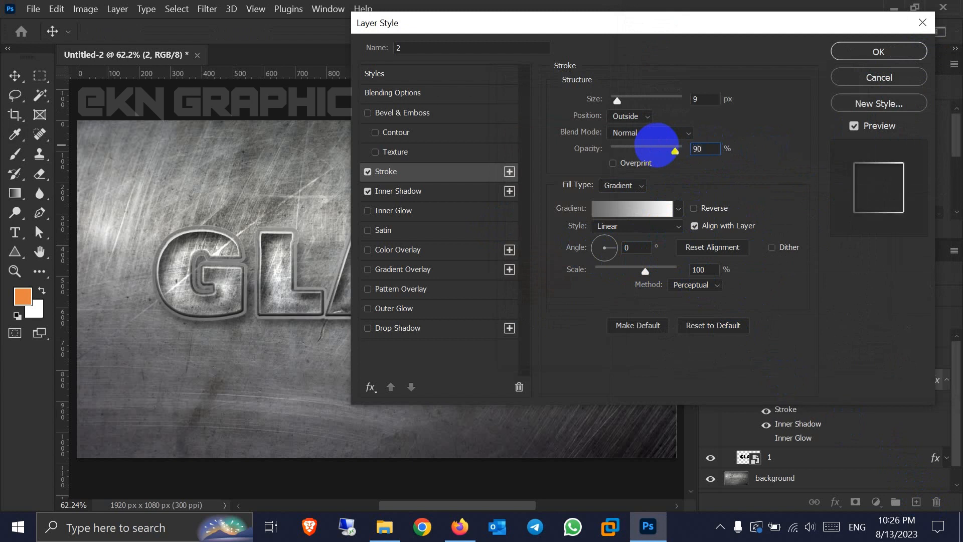
click(781, 190)
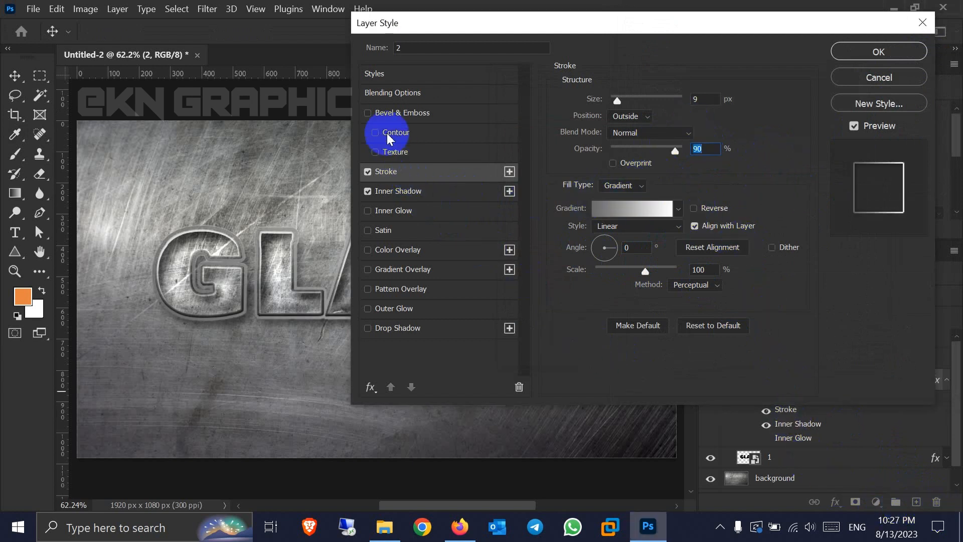
Enable Bevel & Emboss on layer 2 with the Stroke Emboss style and Smooth technique
click(368, 114)
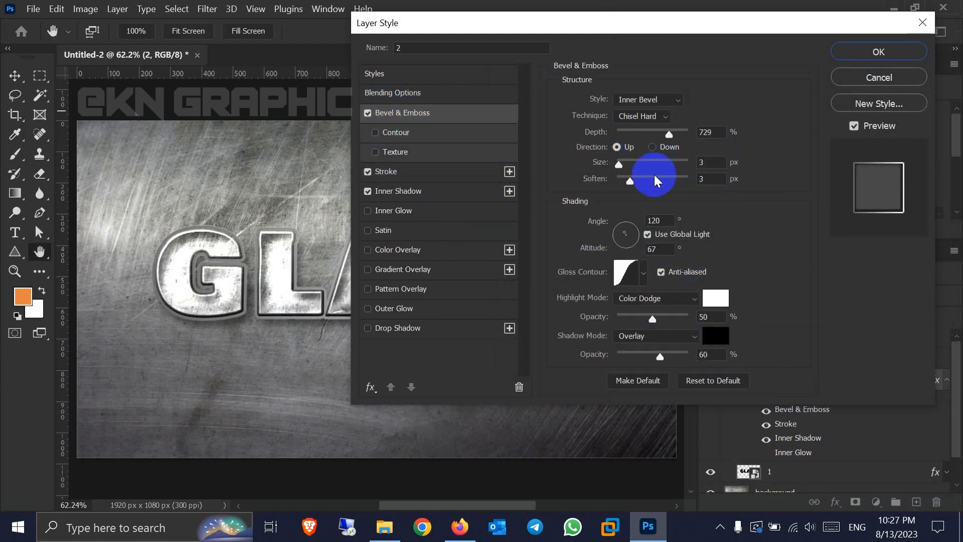
click(667, 99)
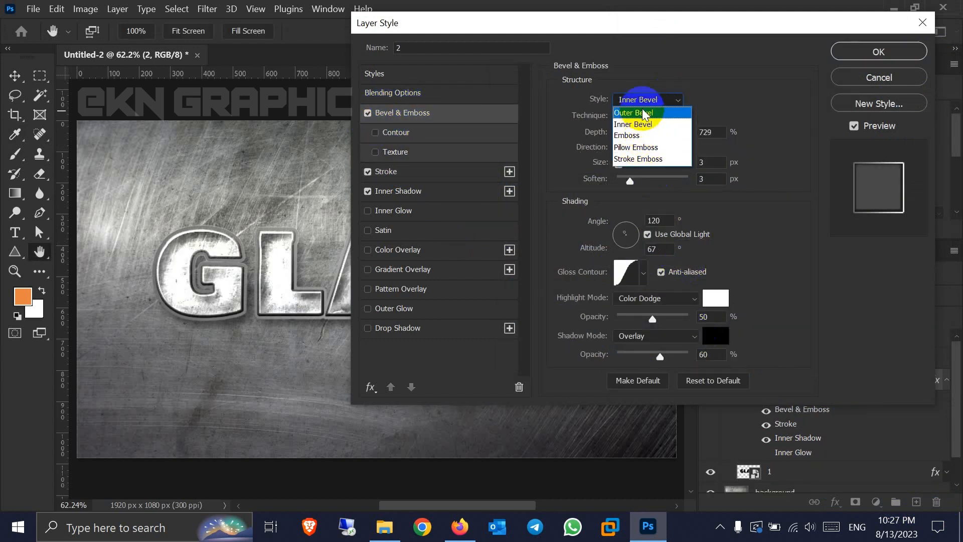
click(641, 160)
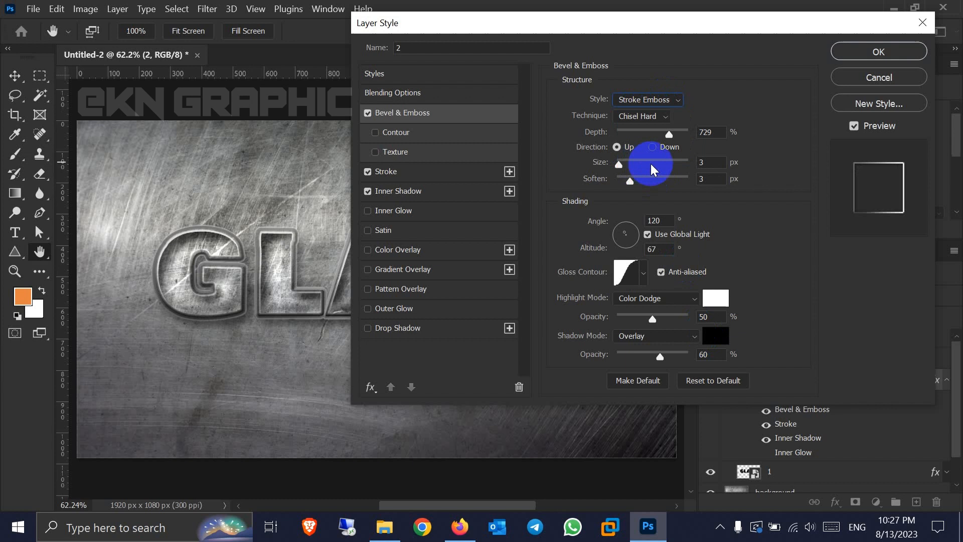
click(657, 117)
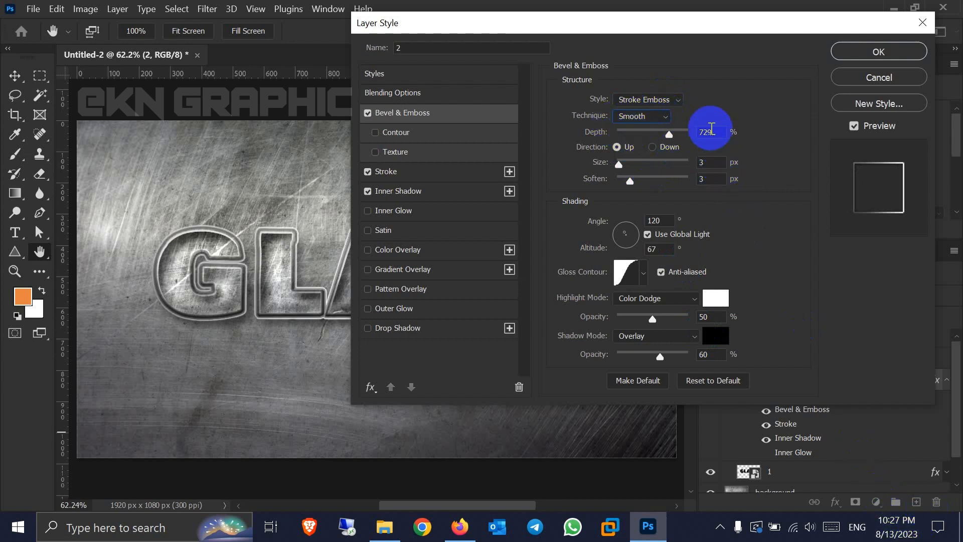
Set the bevel's depth to 75%, size to 18 px and soften to 0 px
drag(712, 132, 682, 132)
text(75)
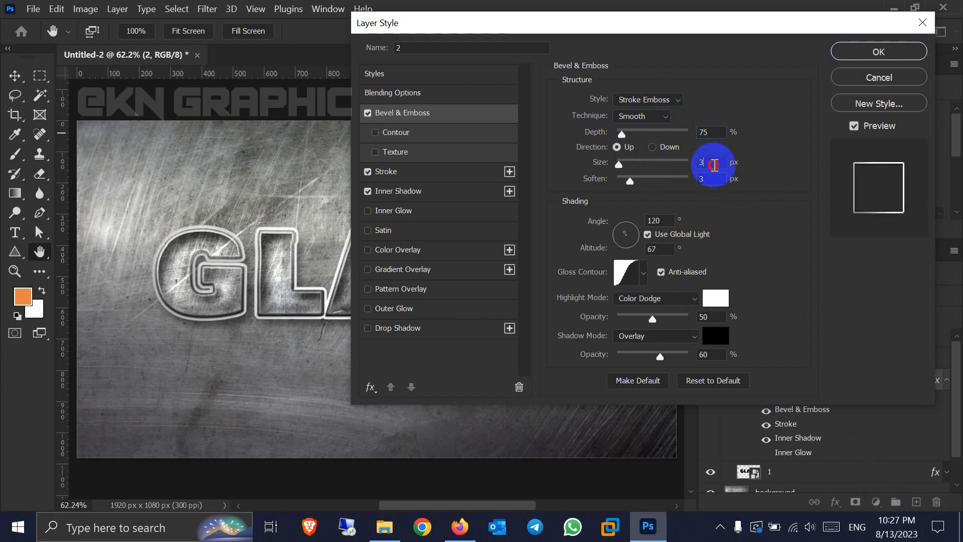
drag(714, 164, 679, 167)
text(18)
key(Tab)
text(0)
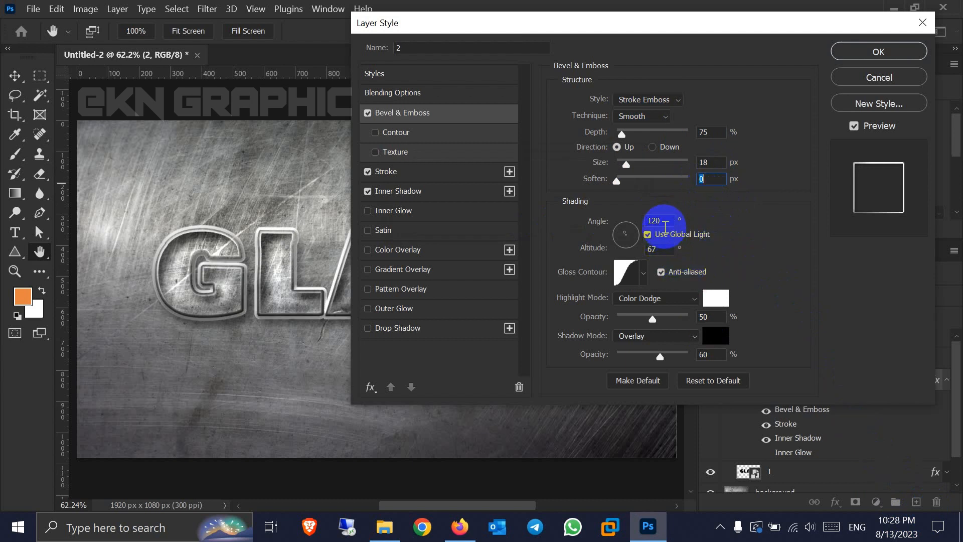
Turn off Use Global Light for layer 2's bevel and give it the Ring gloss contour
click(648, 234)
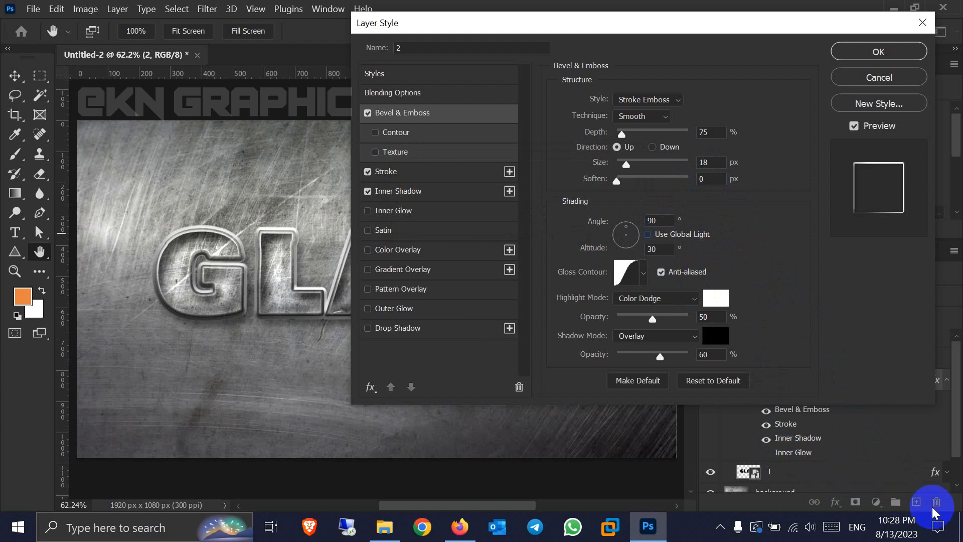
click(645, 270)
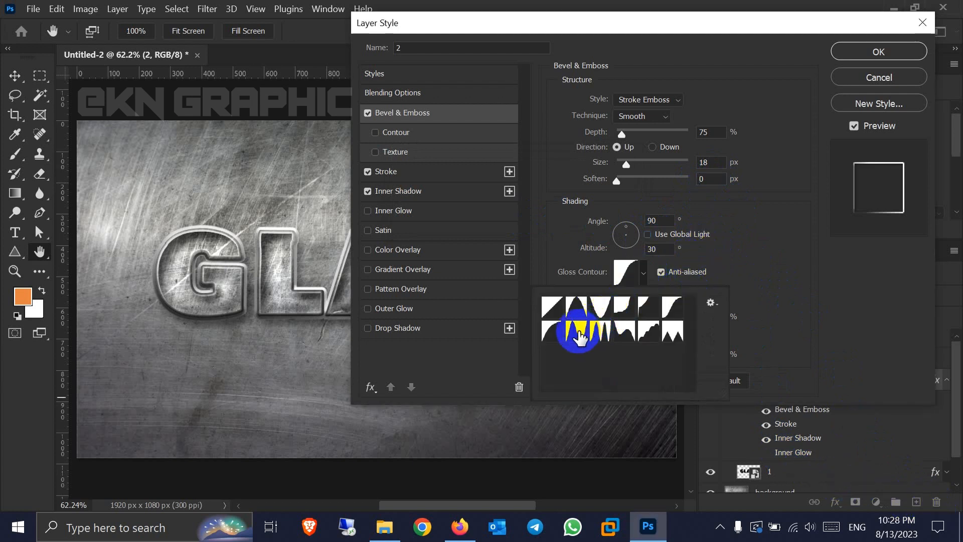
click(575, 329)
click(644, 275)
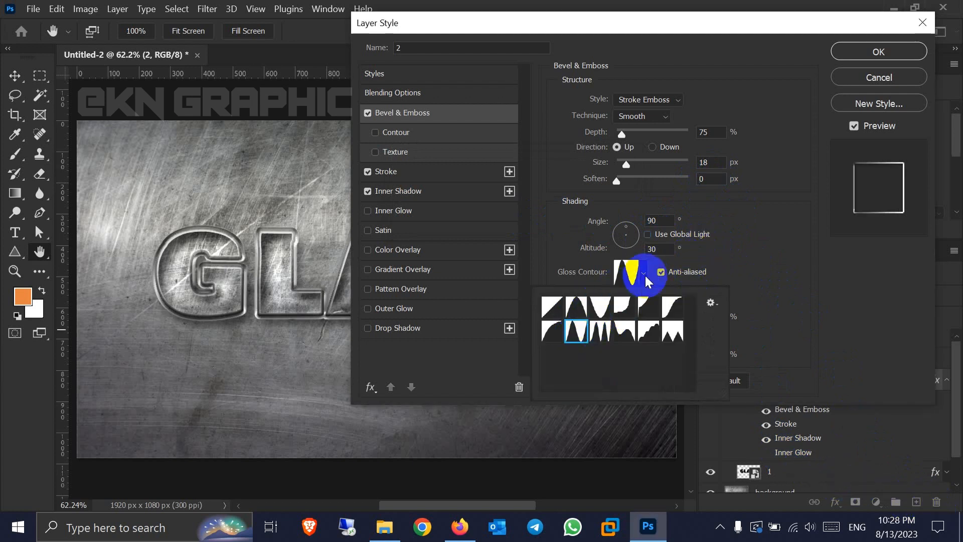
Set layer 2's bevel highlight opacity to 75% and its shadow to Multiply mode at 60% opacity
click(720, 257)
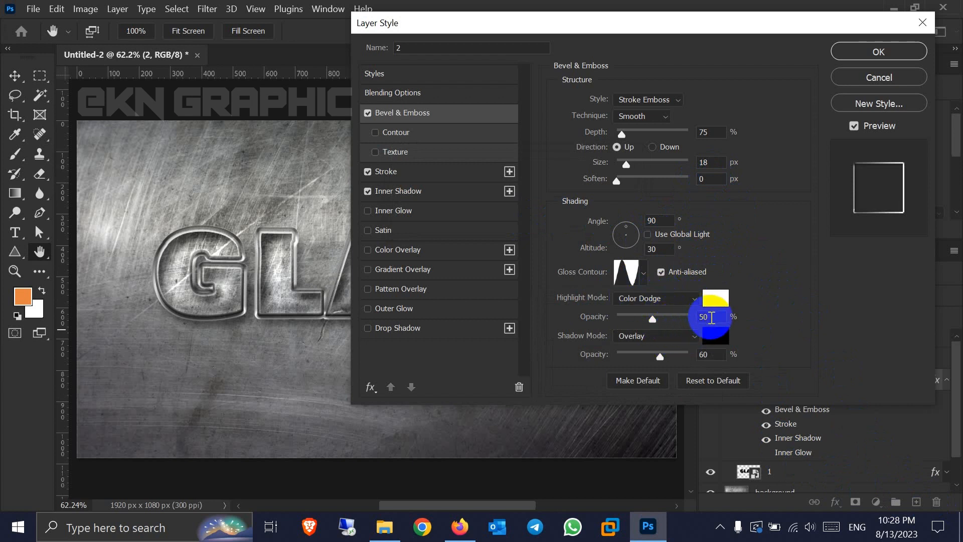
click(670, 314)
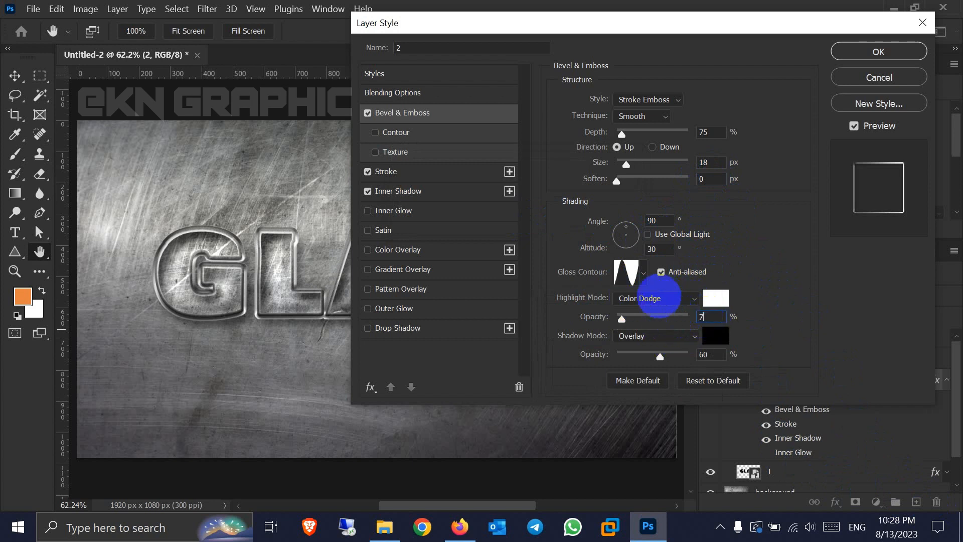
click(693, 340)
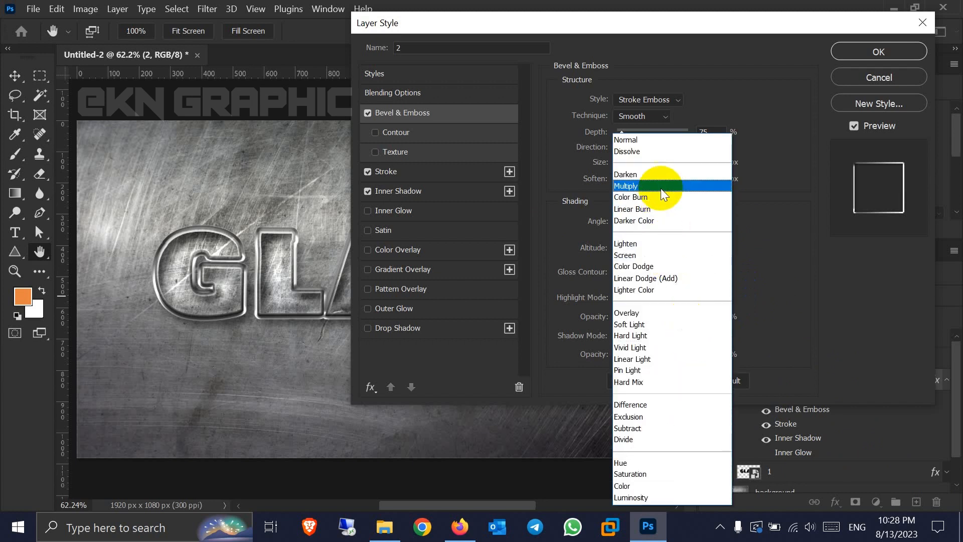
click(661, 187)
click(709, 354)
text(60)
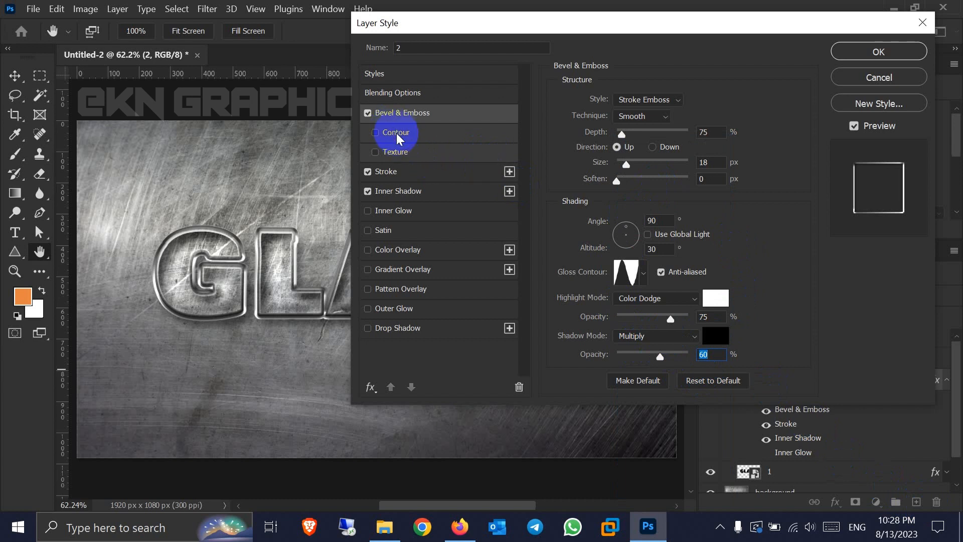
Enable the bevel's Contour on layer 2 with the Gaussian curve and 100% range, and apply the layer style
click(396, 133)
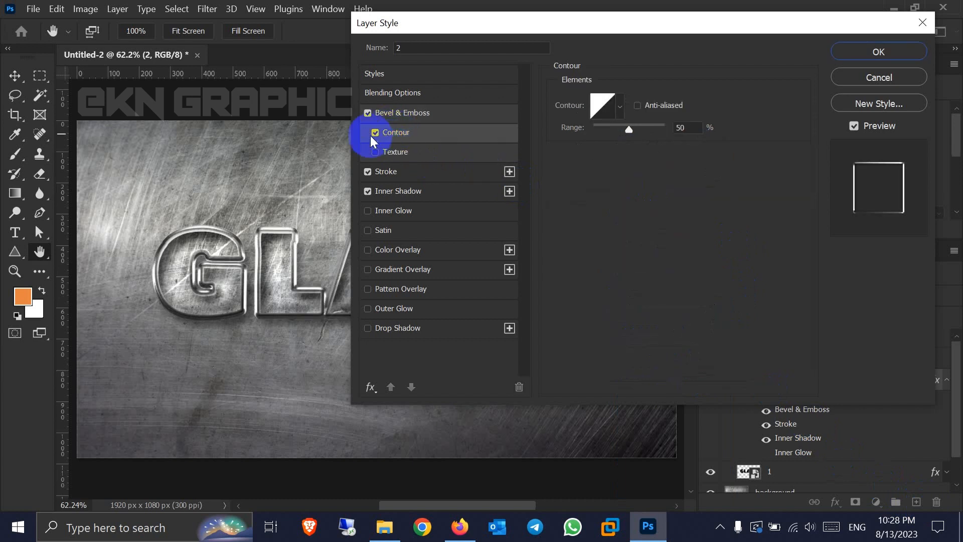
click(621, 106)
click(645, 140)
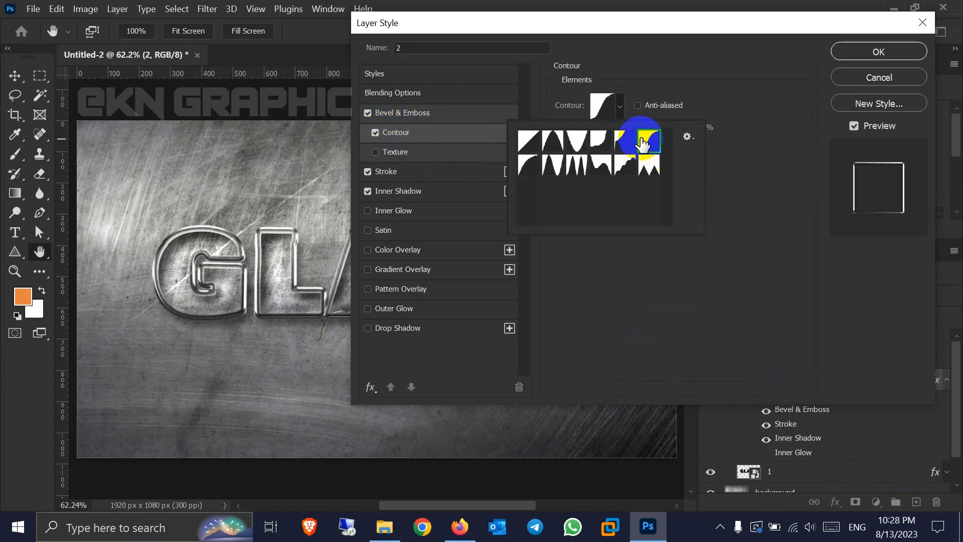
click(702, 90)
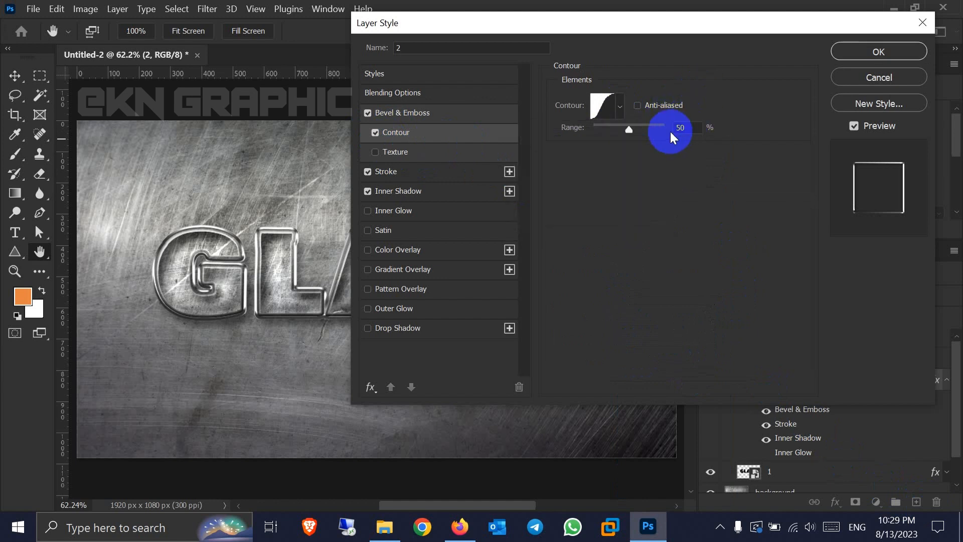
drag(667, 129, 689, 131)
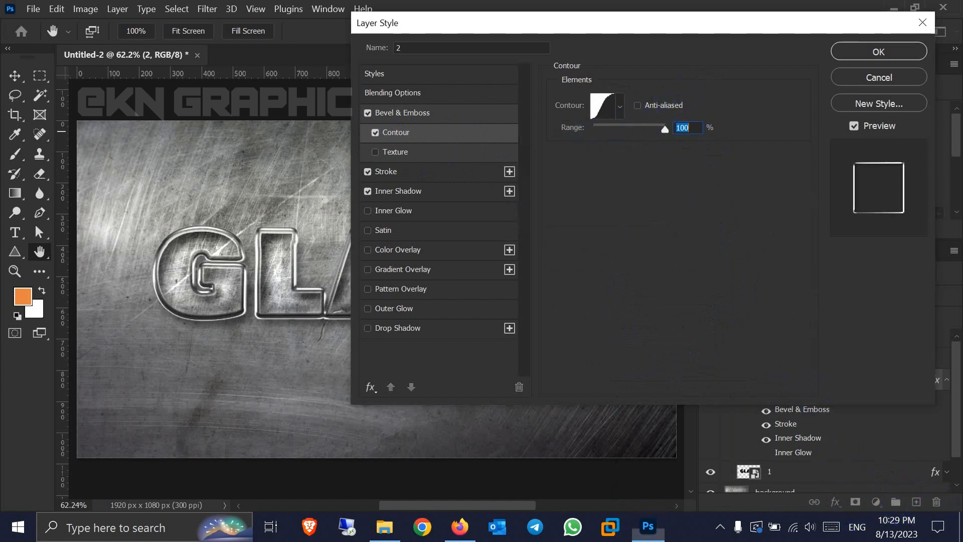
click(886, 51)
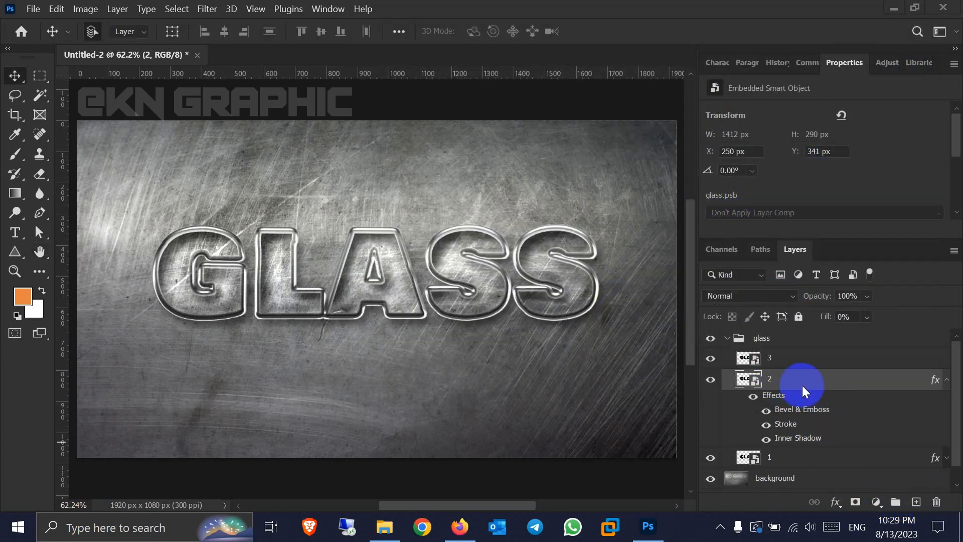
Set layer 2's fill to 20%
drag(829, 313, 819, 318)
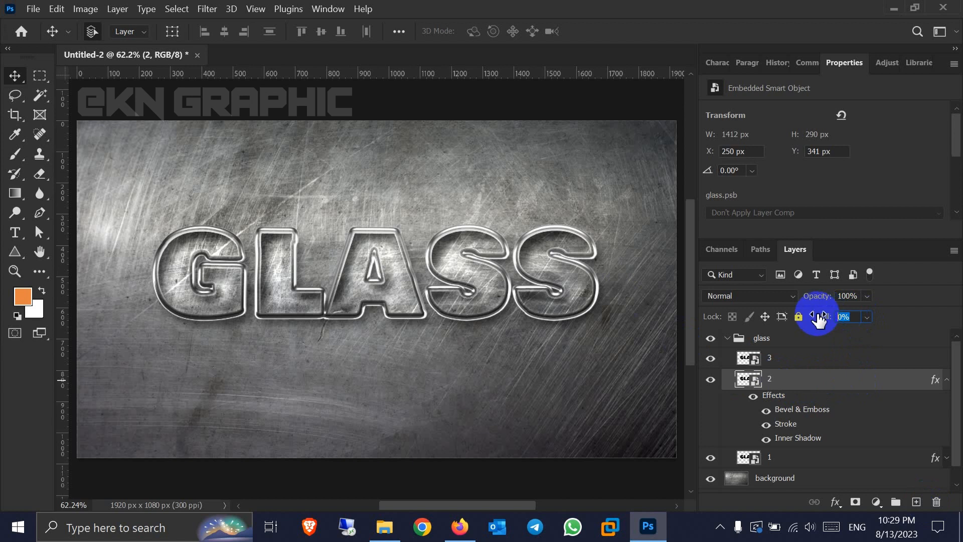
text(20)
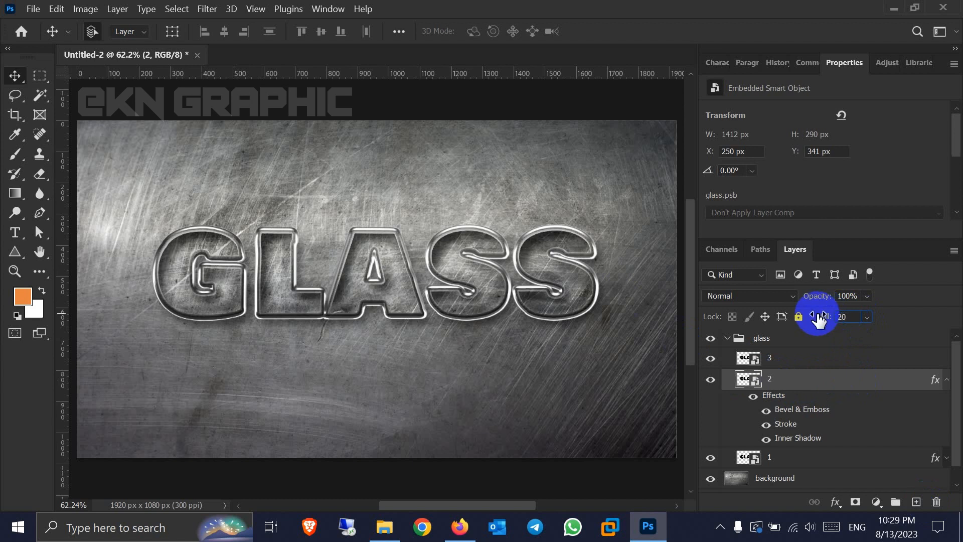
Open the blending options of layer 3 and enable a Drop Shadow with the Multiply blend mode
scroll(781, 481, down, 1)
click(797, 341)
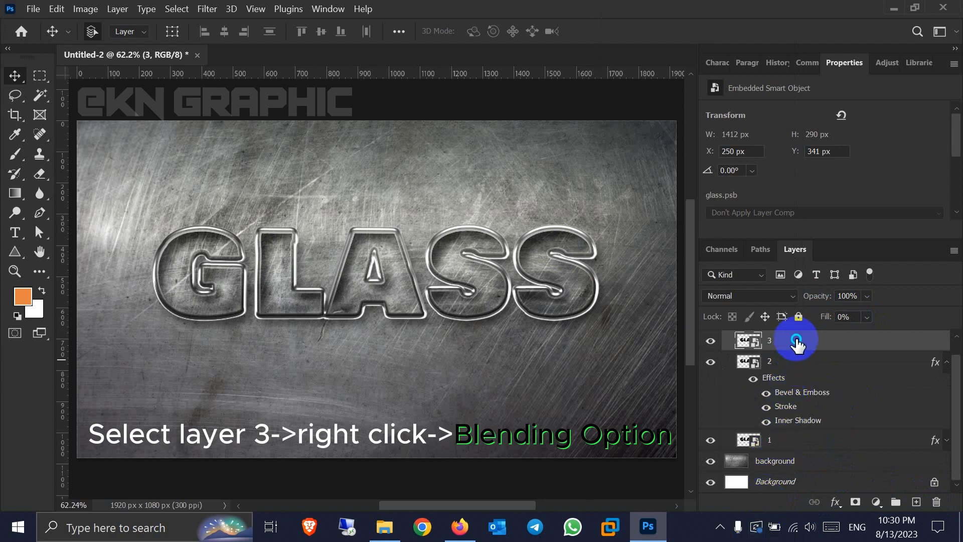
right_click(797, 342)
click(630, 19)
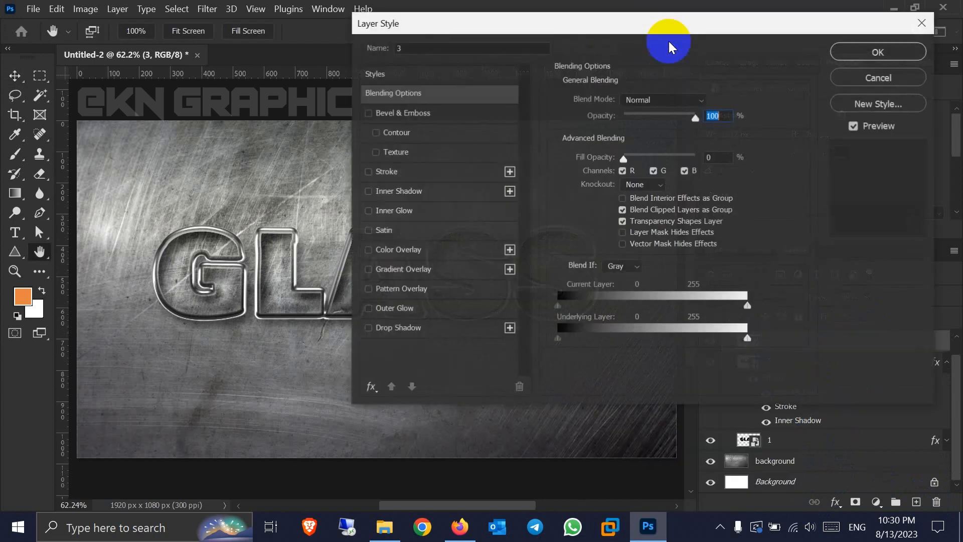
click(402, 329)
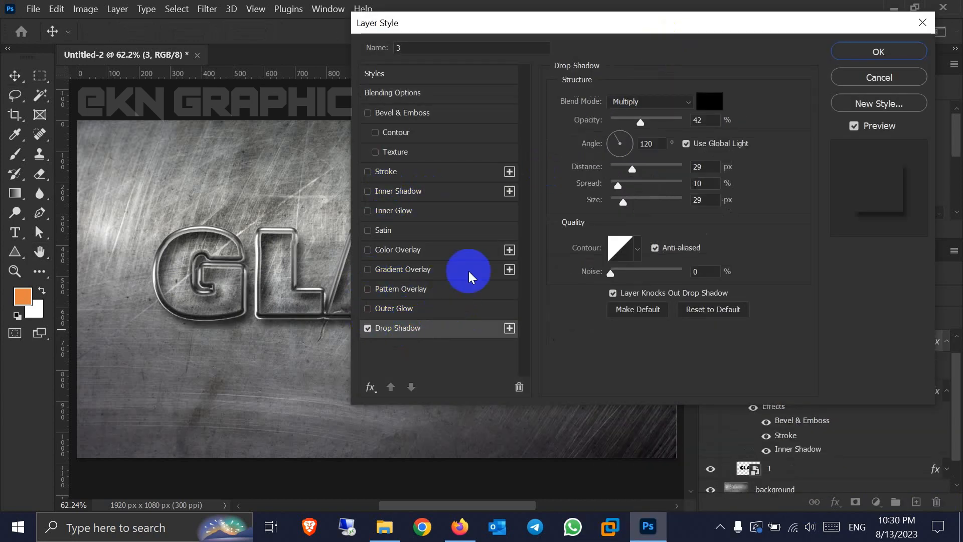
click(687, 101)
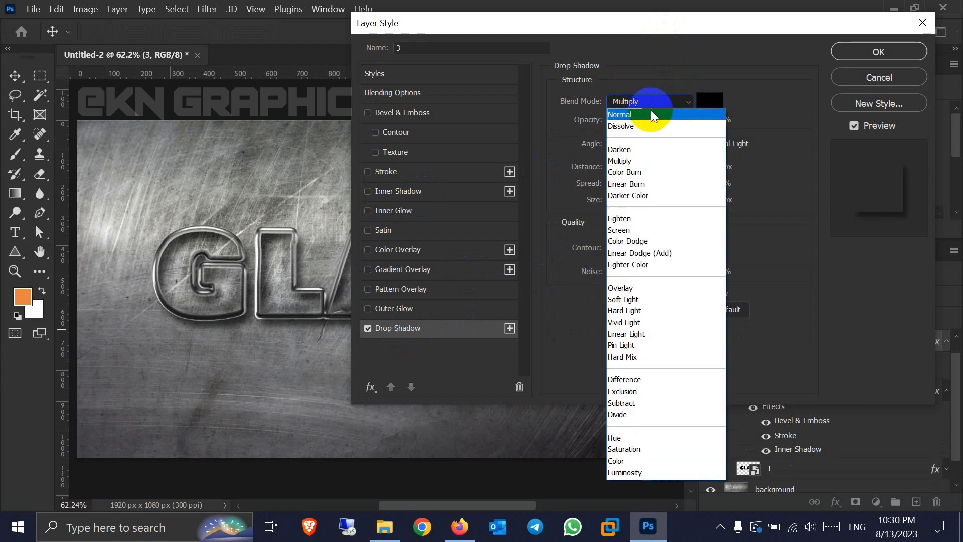
click(637, 160)
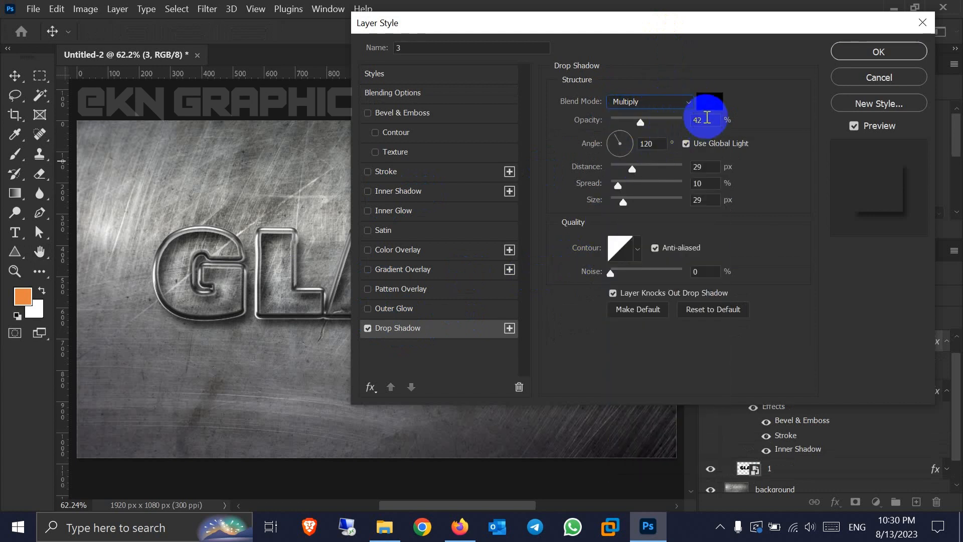
Set the drop shadow's opacity to 50%, distance to 33 px, spread to 0% and size to 18 px
drag(707, 118, 673, 125)
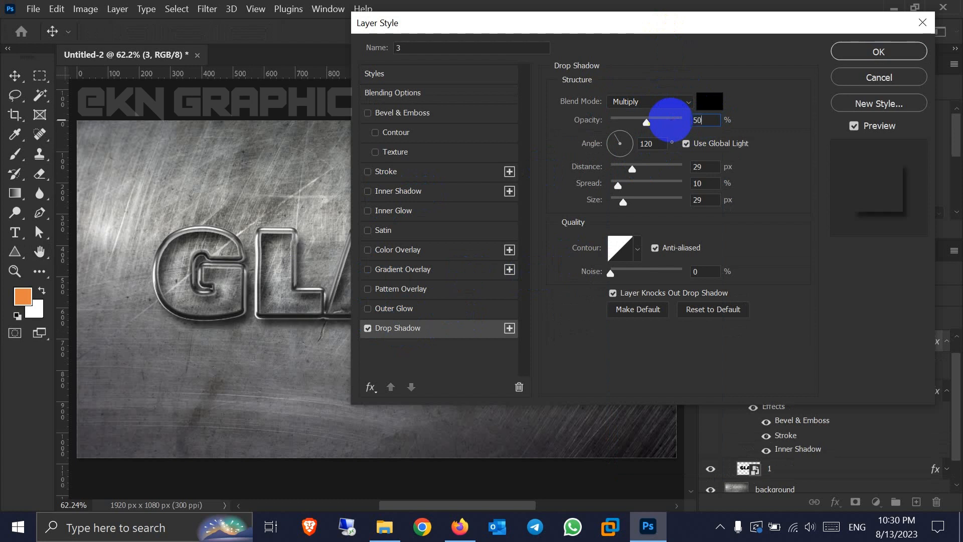
drag(708, 166, 636, 166)
drag(702, 184, 648, 199)
text(0)
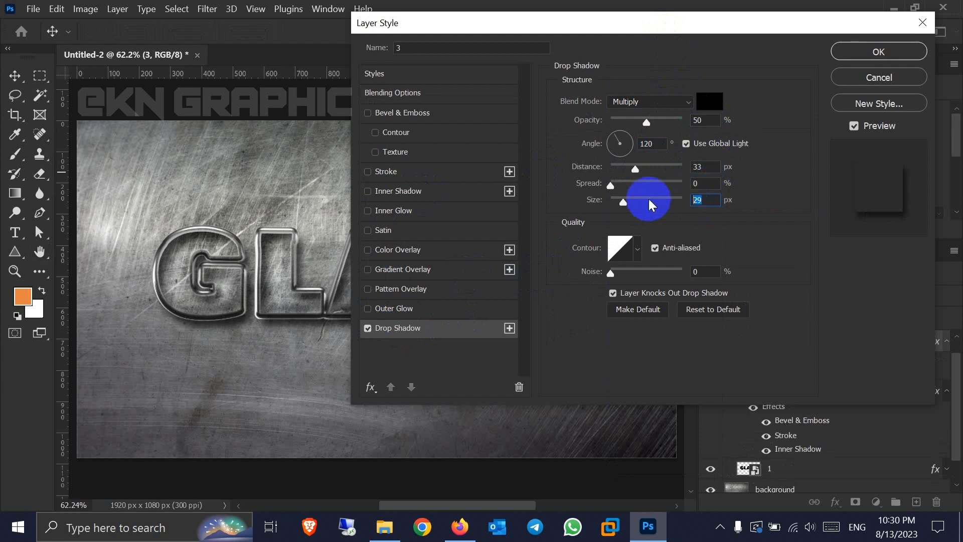
text(18)
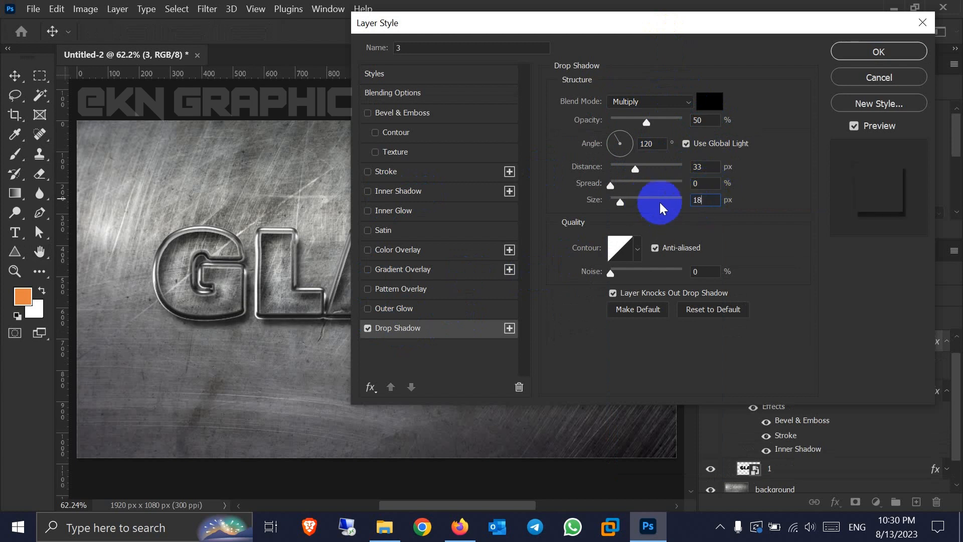
Give layer 3's drop shadow the Gaussian contour and set its angle to 140°
click(638, 249)
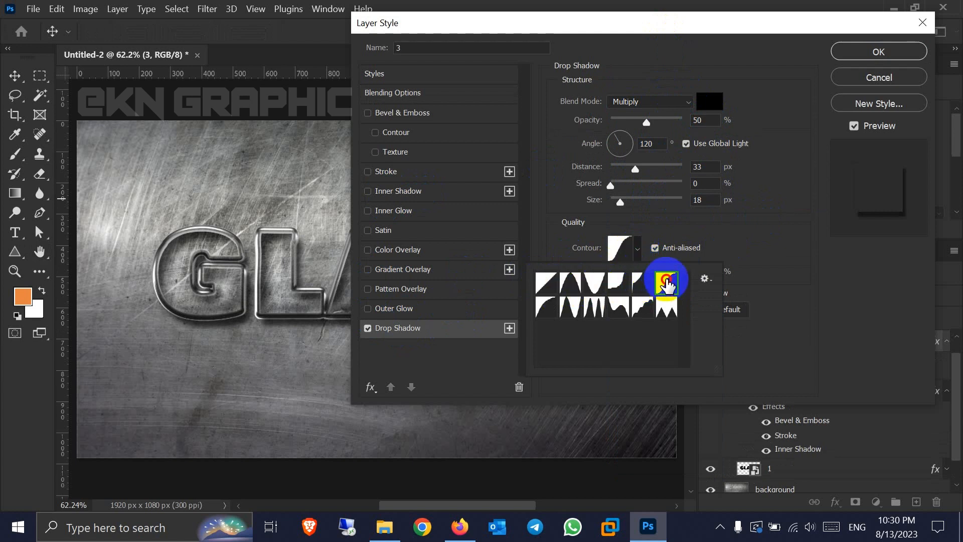
click(730, 254)
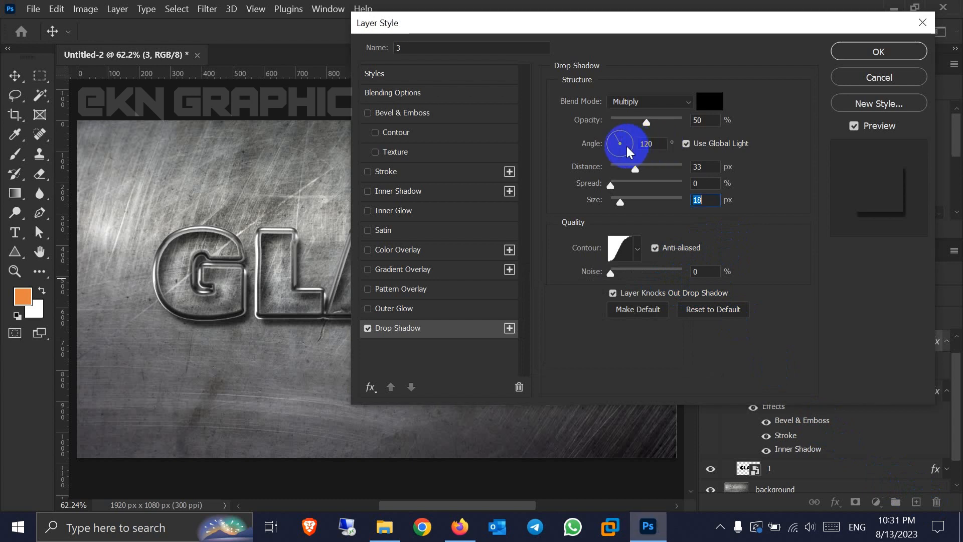
drag(659, 144, 609, 144)
text(14)
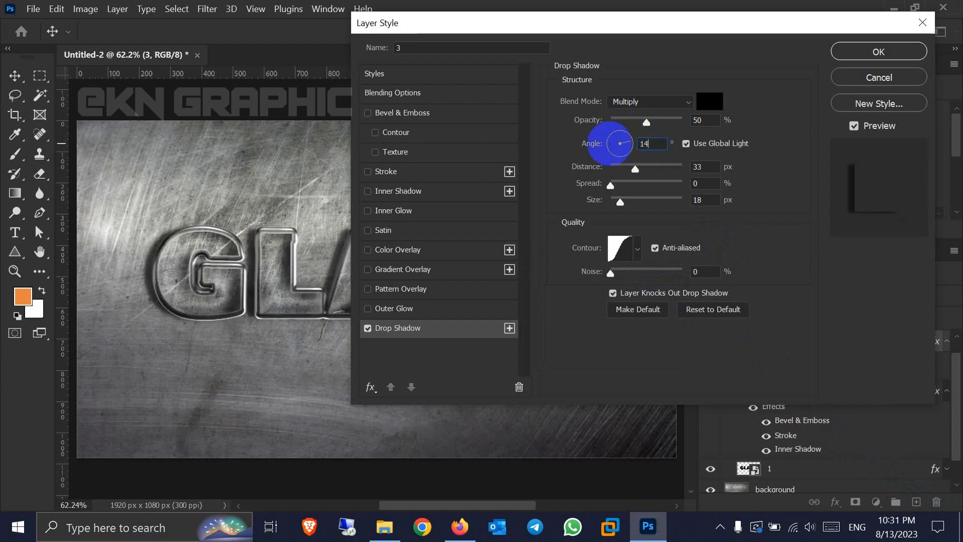
text(0)
Change the drop shadow's distance to 18 px and its size to 33 px
double_click(699, 167)
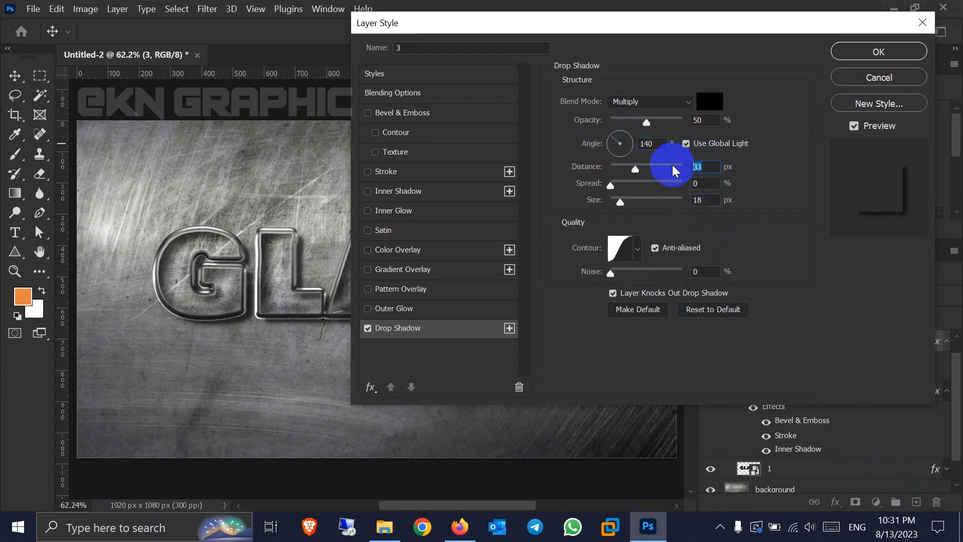
text(18)
double_click(701, 199)
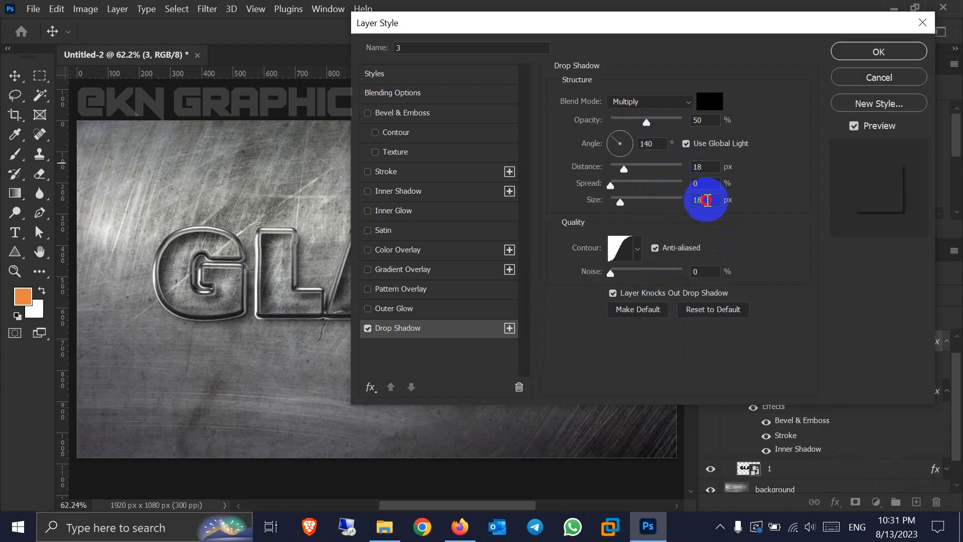
click(773, 217)
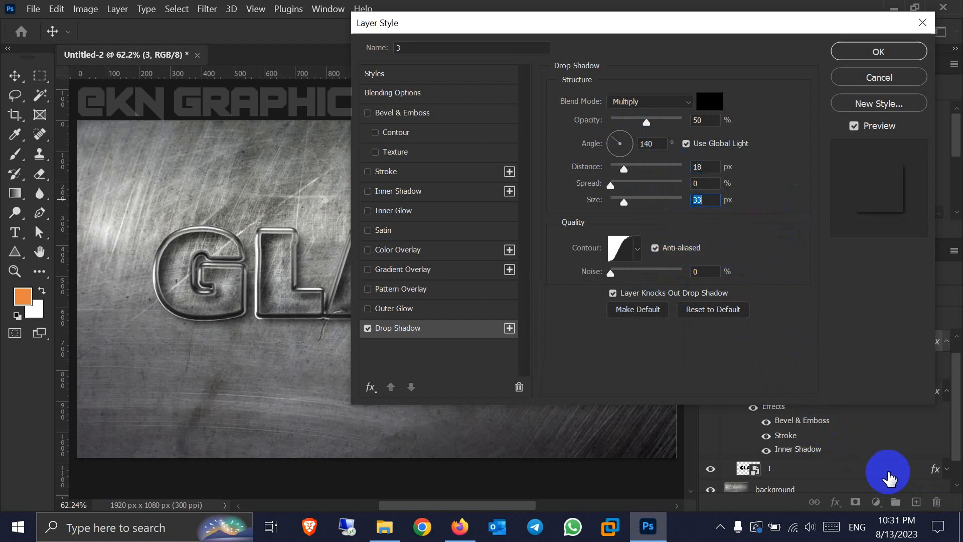
Enable Bevel & Emboss on layer 3 with the Inner Bevel style
click(421, 124)
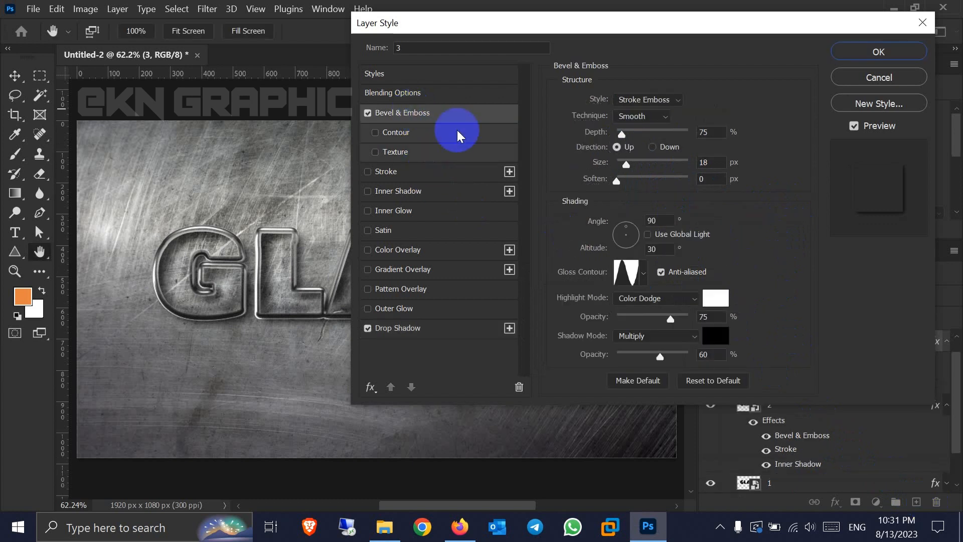
click(667, 103)
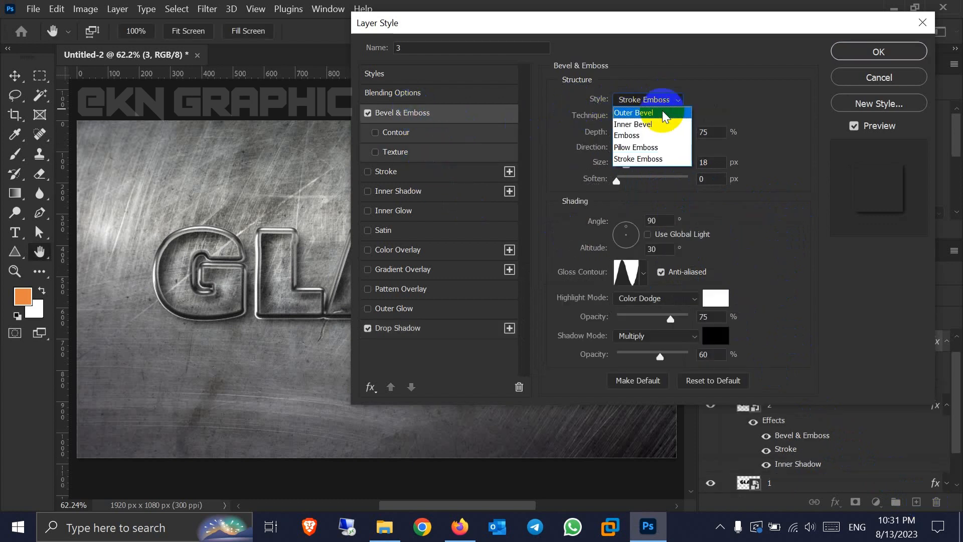
click(658, 123)
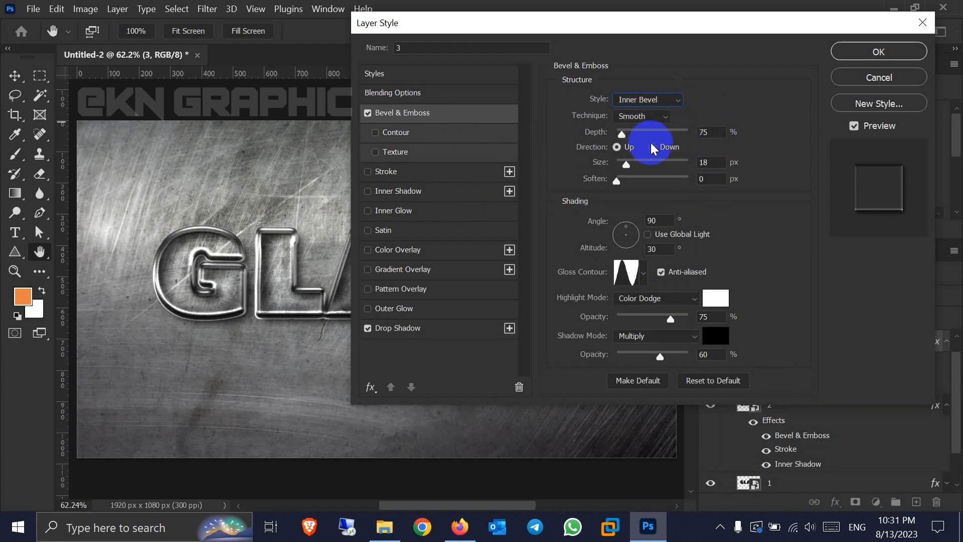
Set the depth of layer 3's bevel to 71% and its size to 59 px
click(712, 133)
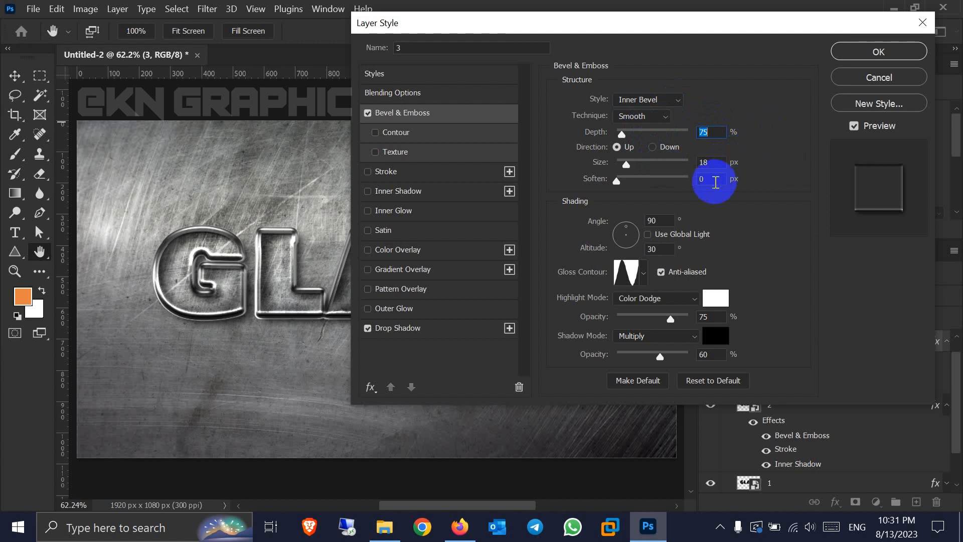
click(719, 133)
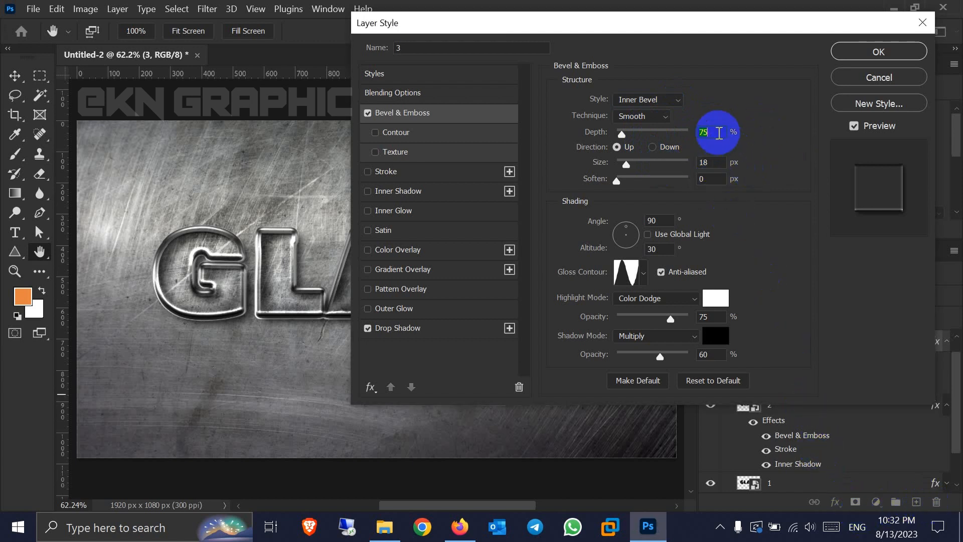
text(71)
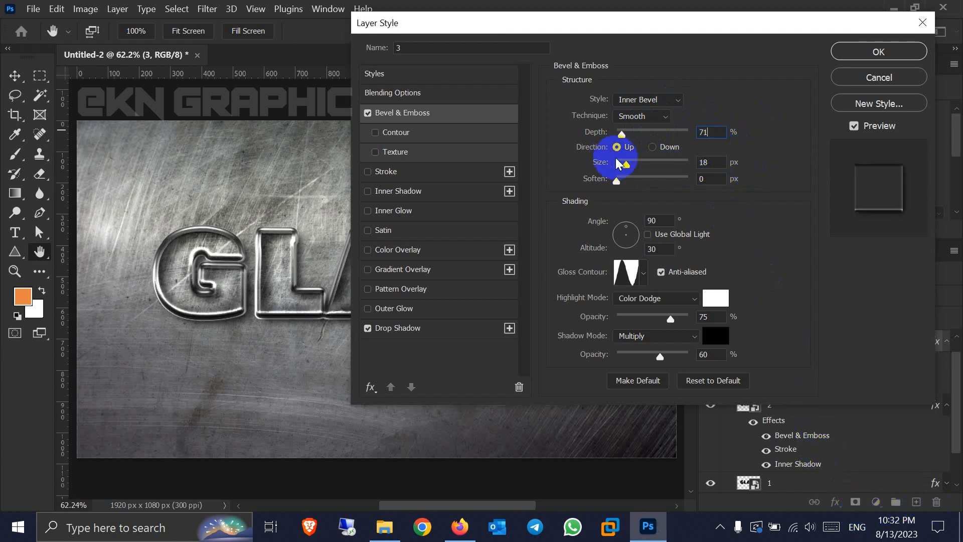
drag(711, 162, 684, 165)
text(59)
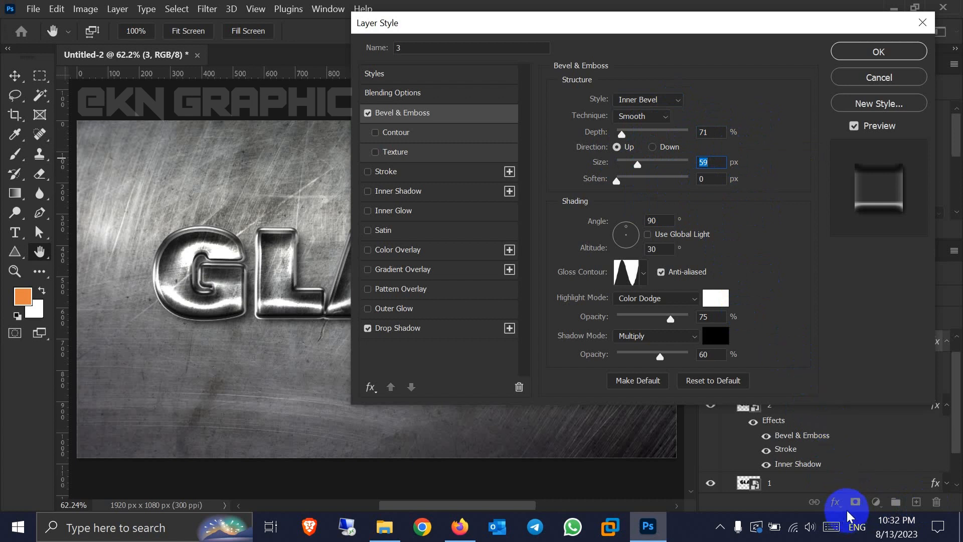
Set the shading angle of layer 3's bevel to 120° and its altitude to 65°
click(653, 221)
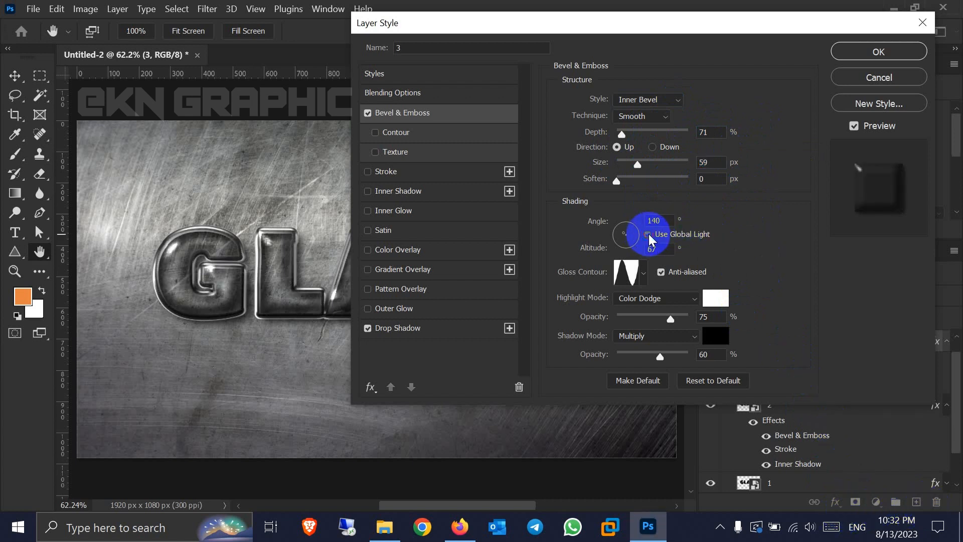
text(12)
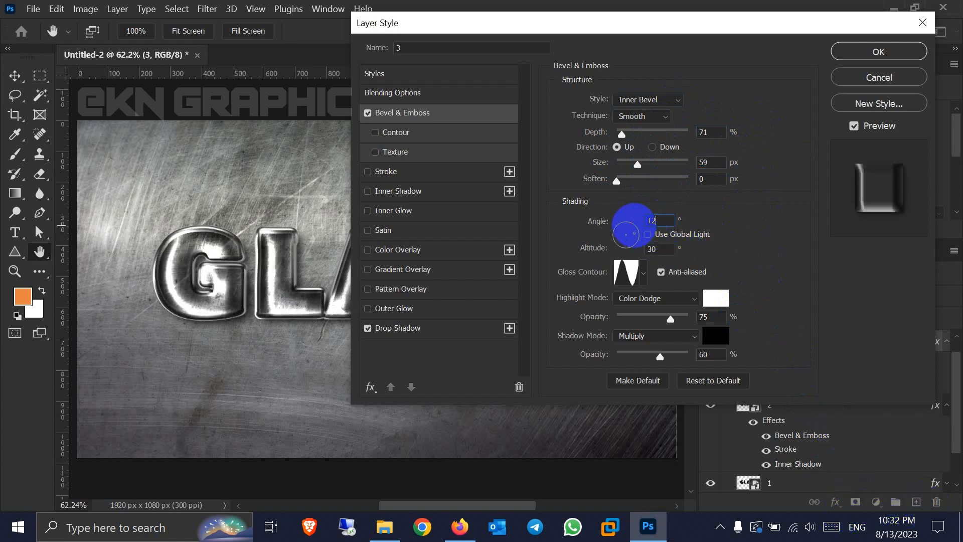
text(0)
click(648, 248)
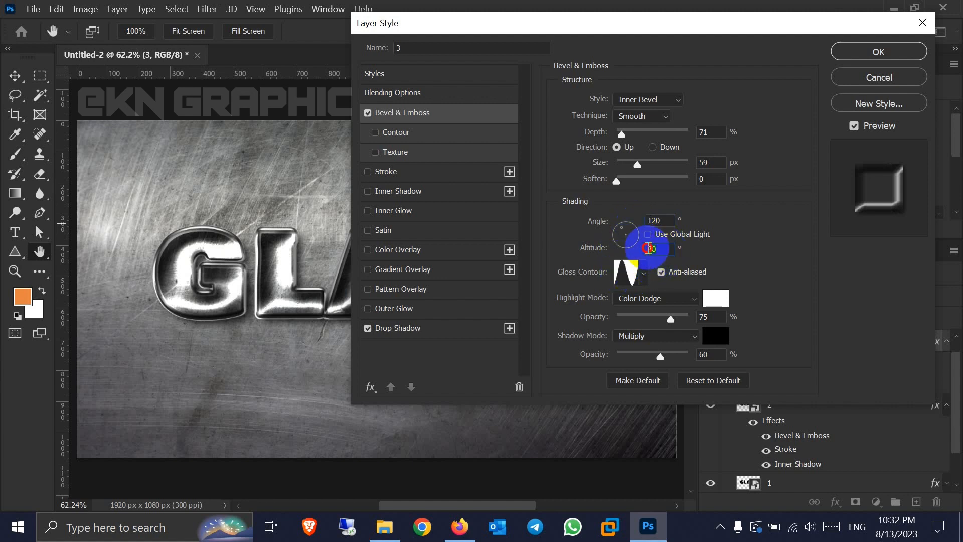
text(65)
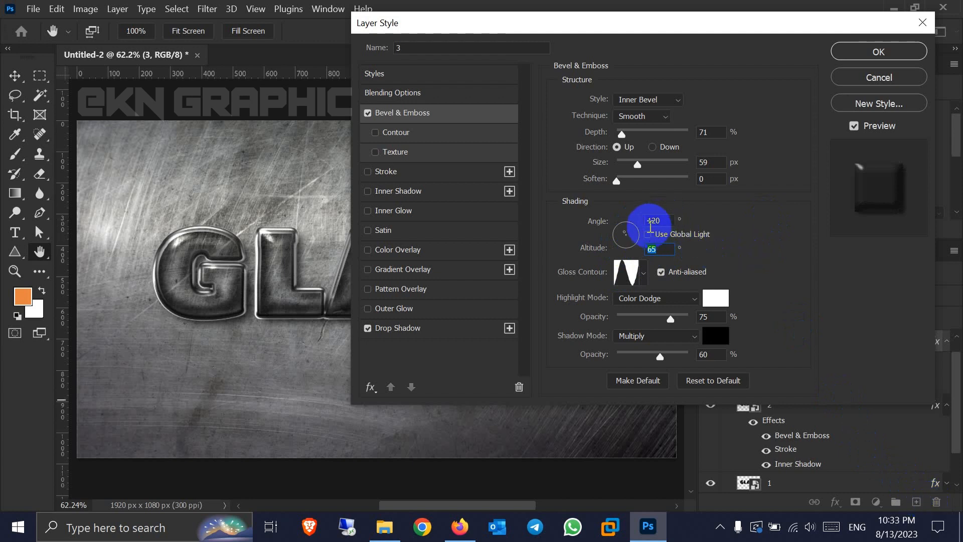
click(652, 221)
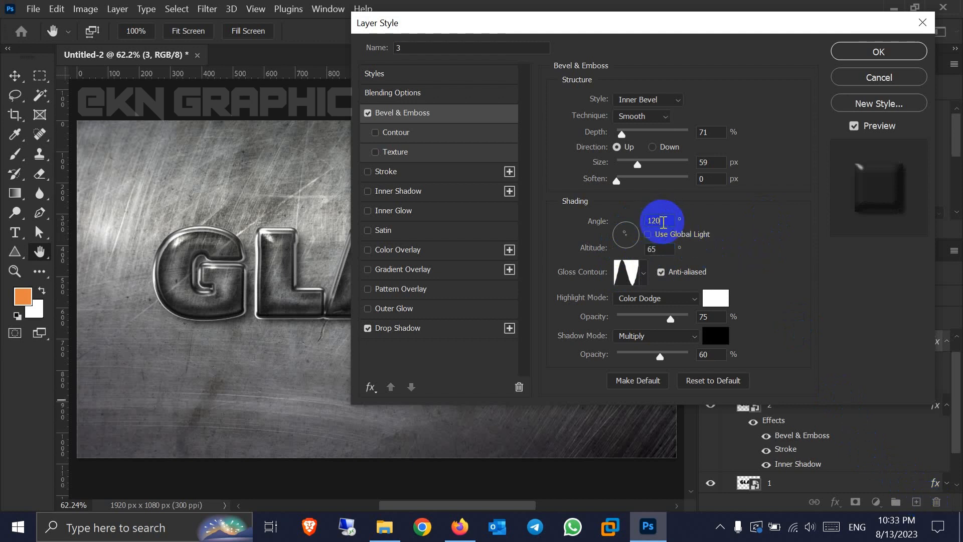
Choose Multiply as the bevel's highlight mode and reshape the Ring gloss contour, placing points at 71/12, 82/40 and 93/92 percent
click(664, 304)
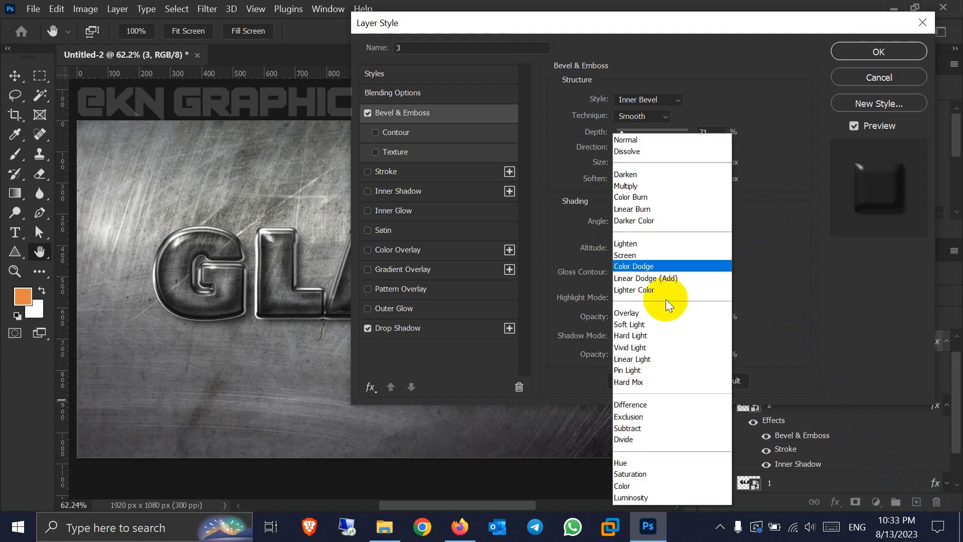
click(641, 186)
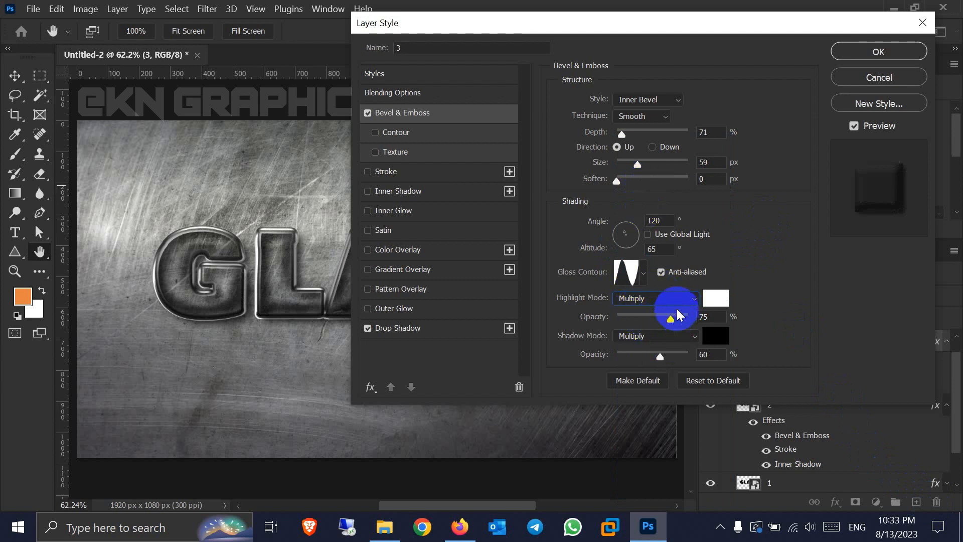
click(627, 271)
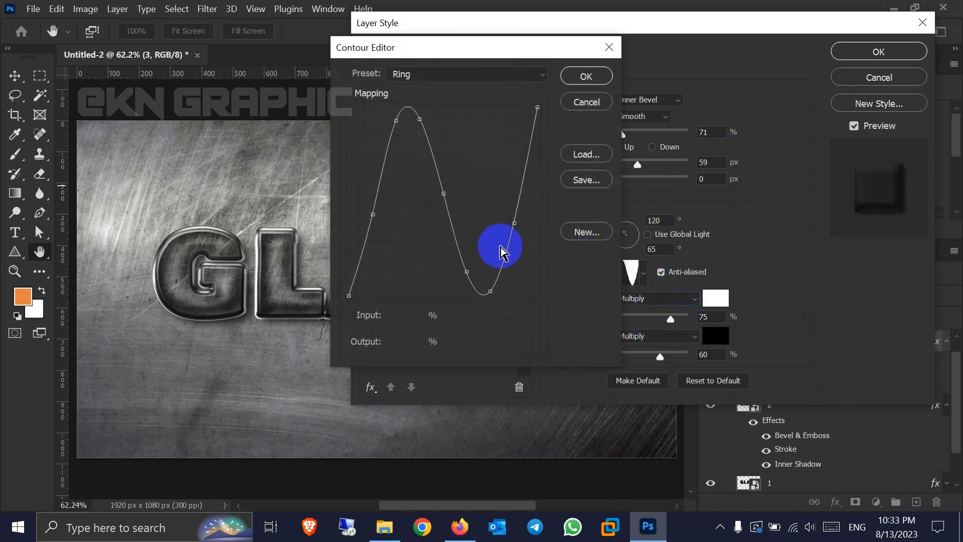
drag(489, 291, 489, 280)
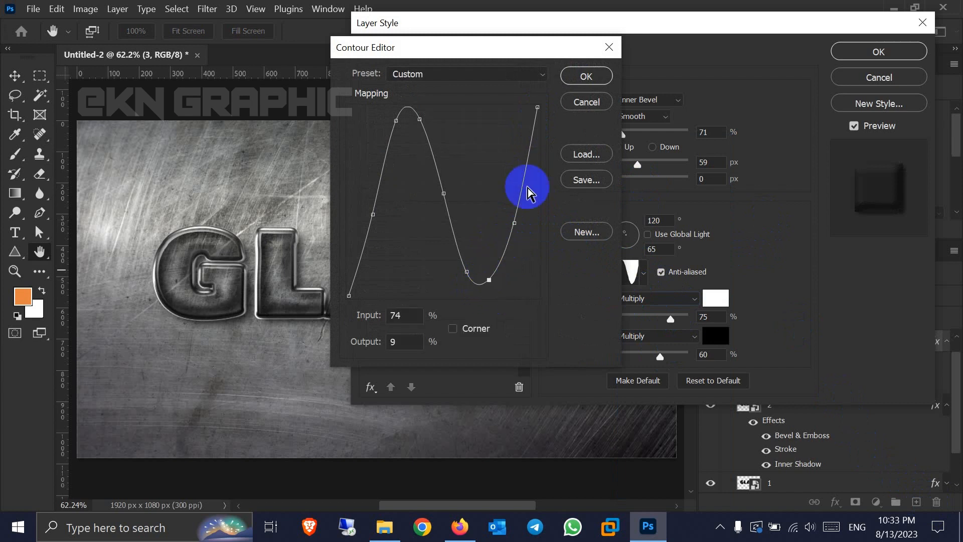
drag(536, 106, 523, 121)
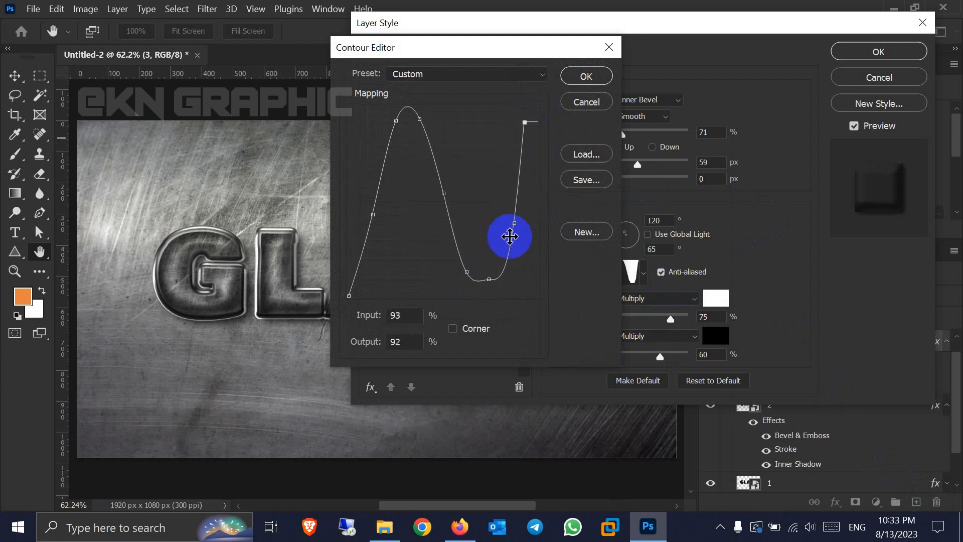
drag(512, 222, 500, 220)
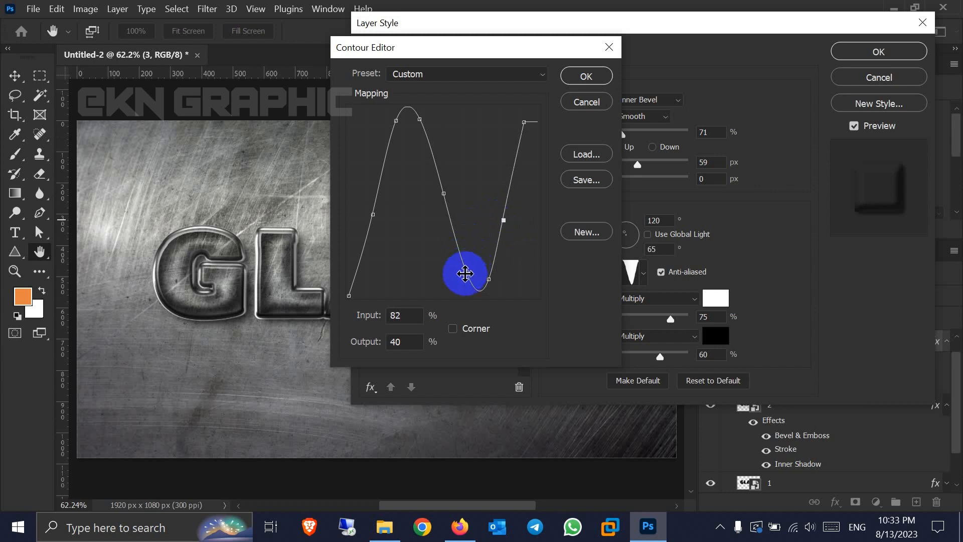
drag(466, 272, 487, 275)
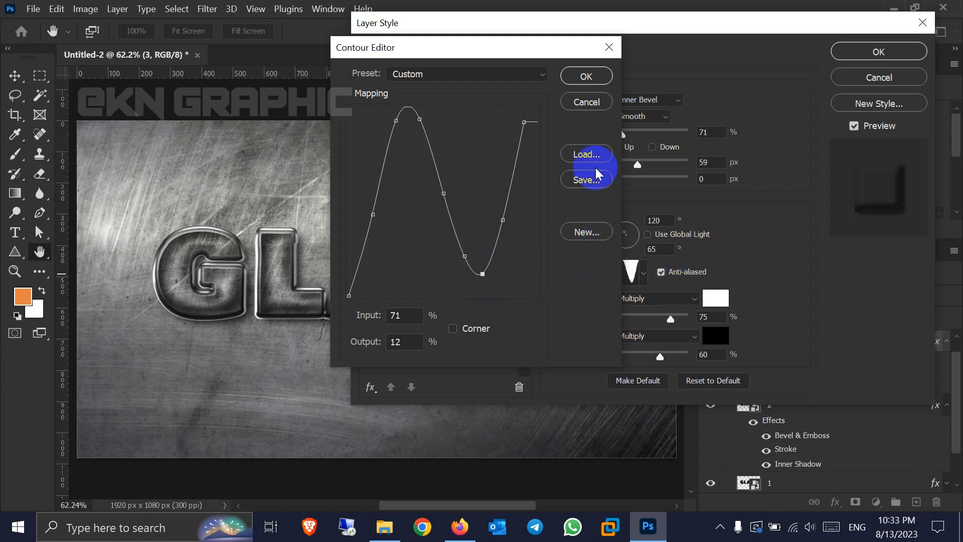
click(587, 76)
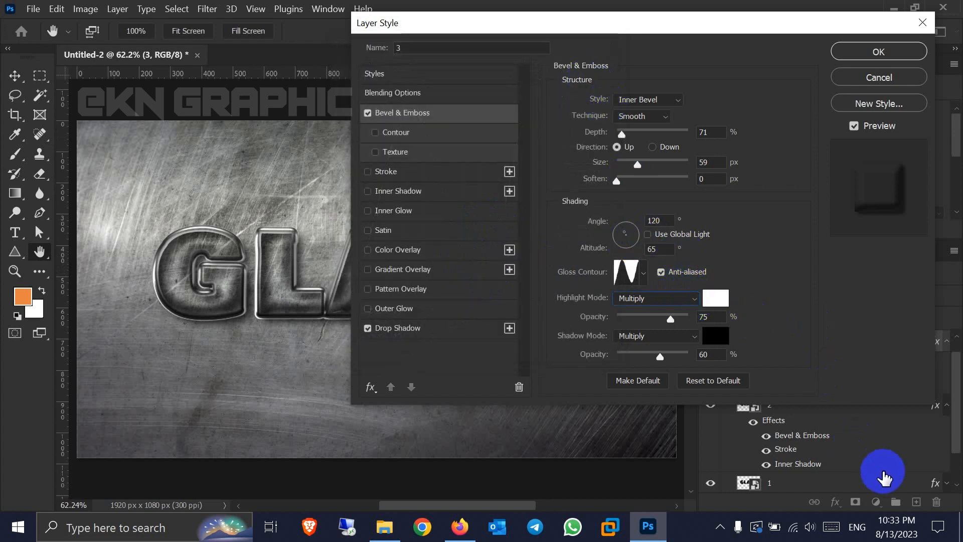
Change the bevel's highlight mode to Screen with 100% highlight opacity
click(679, 297)
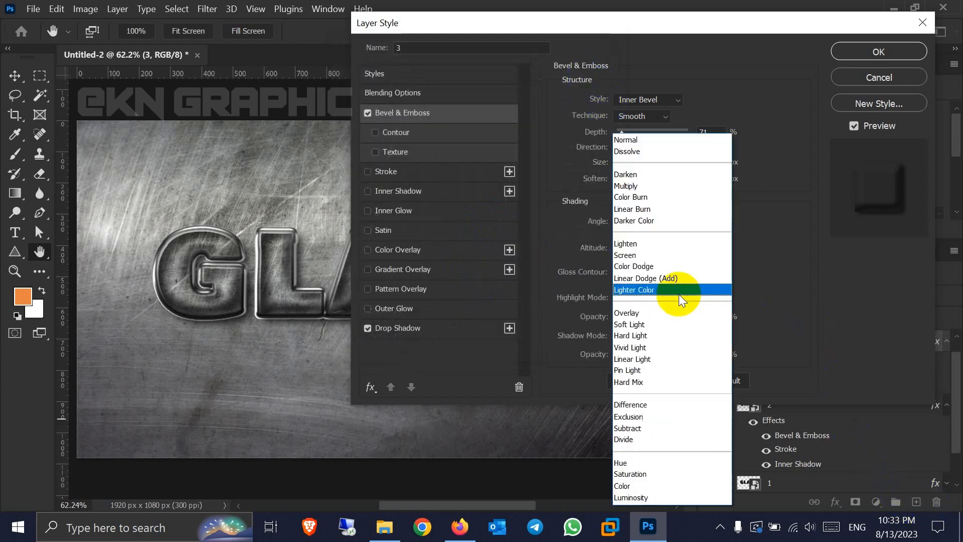
click(647, 255)
click(667, 251)
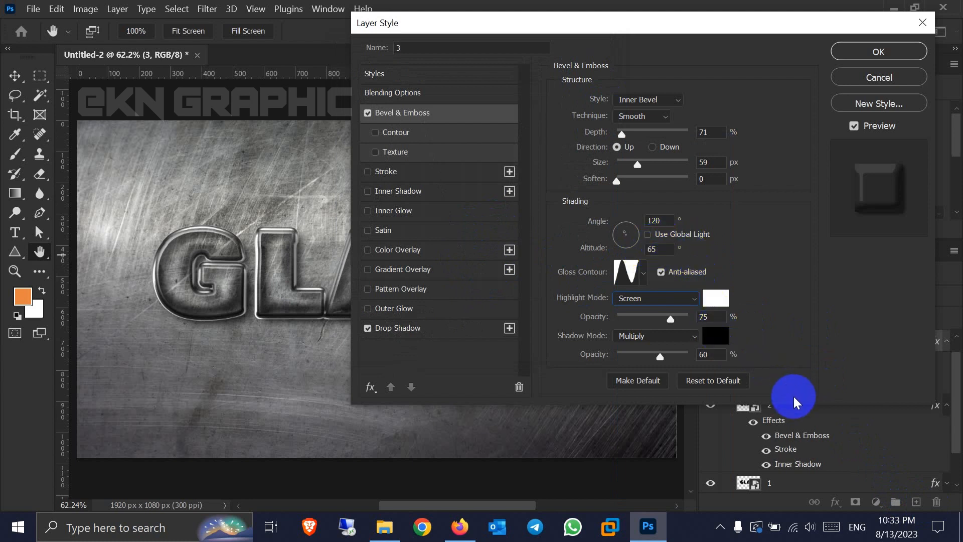
drag(714, 317, 673, 323)
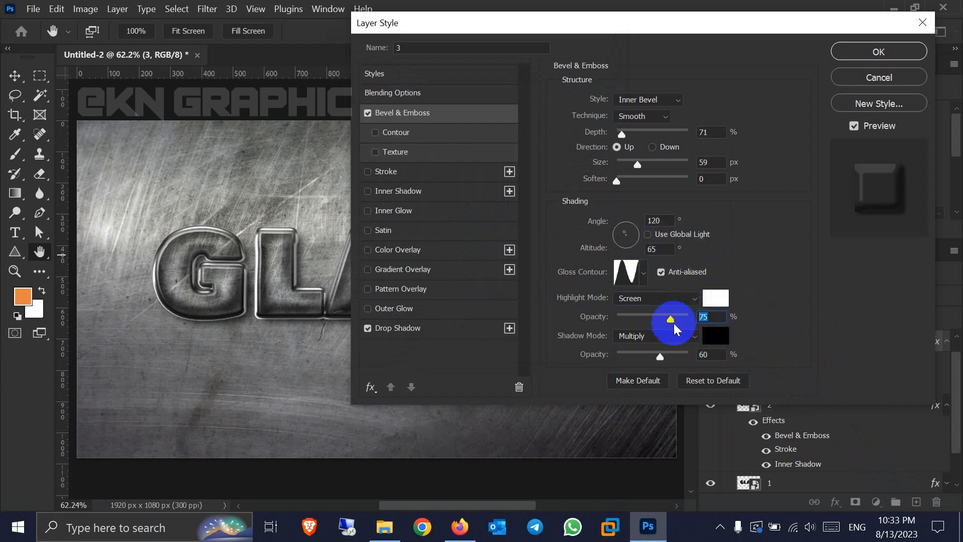
text(65)
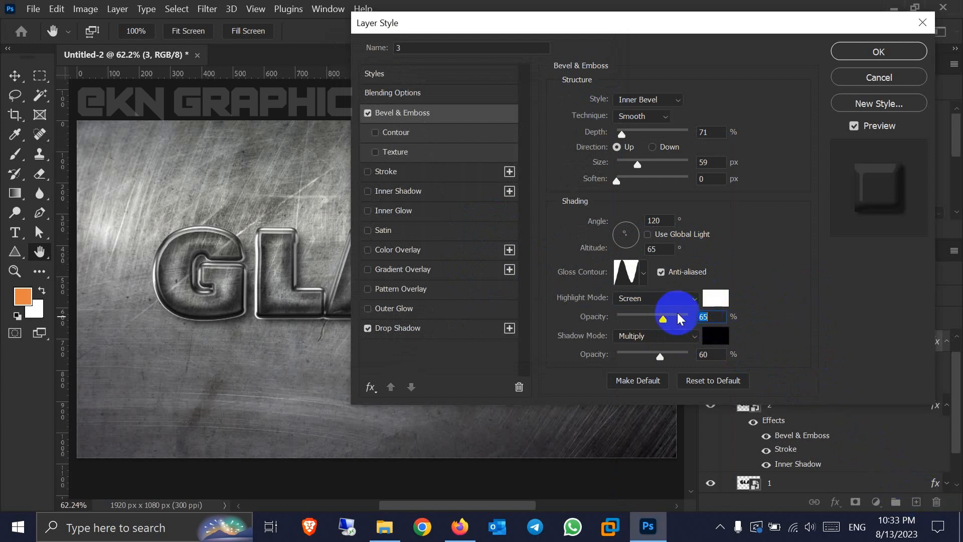
drag(663, 319, 746, 323)
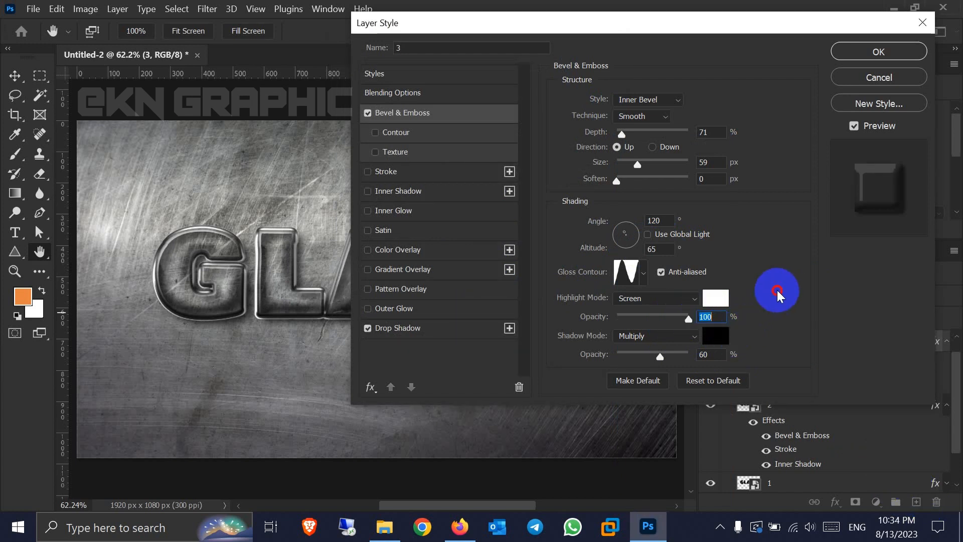
Lower the shadow opacity of layer 3's bevel to 20%
click(660, 357)
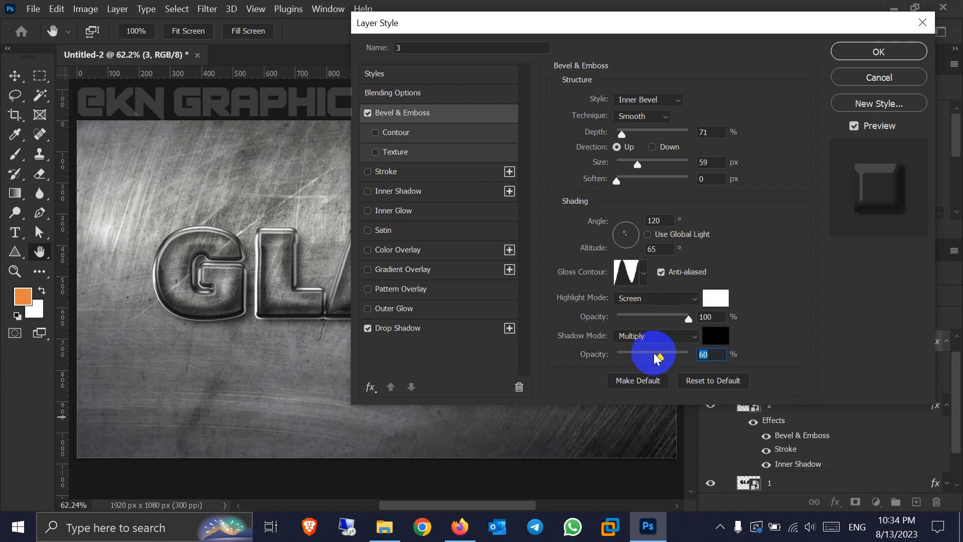
drag(657, 357, 652, 357)
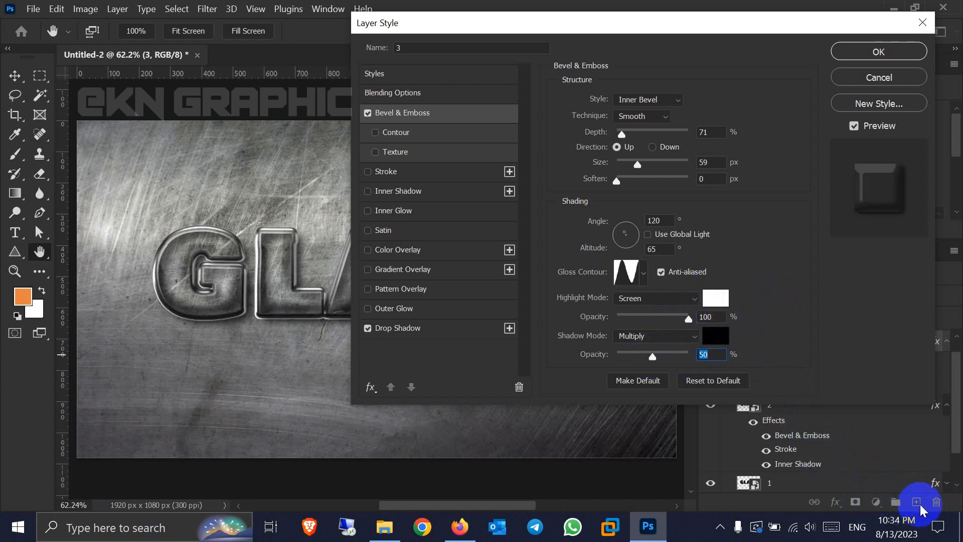
text(20)
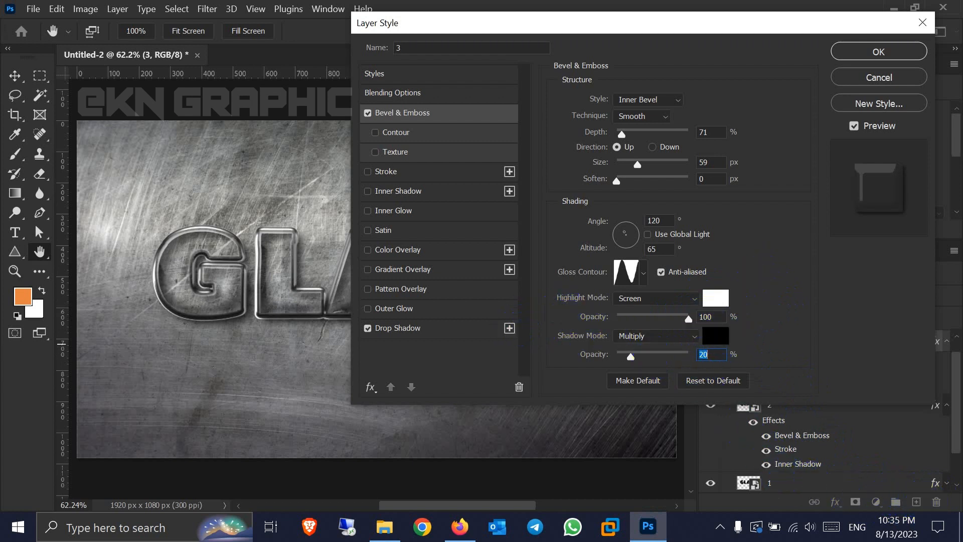
Enable the Contour option of layer 3's bevel with the Linear contour and a range of 55%
click(393, 134)
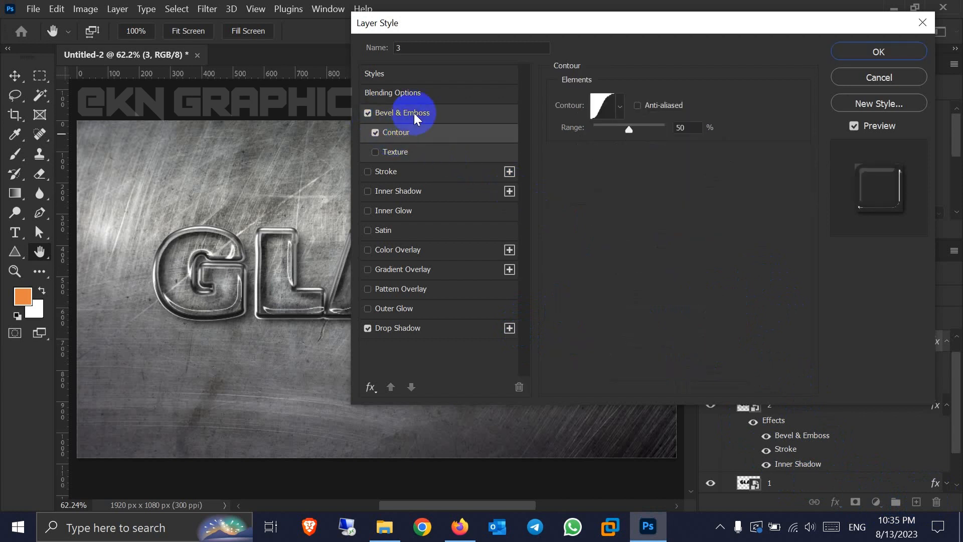
click(621, 107)
click(528, 143)
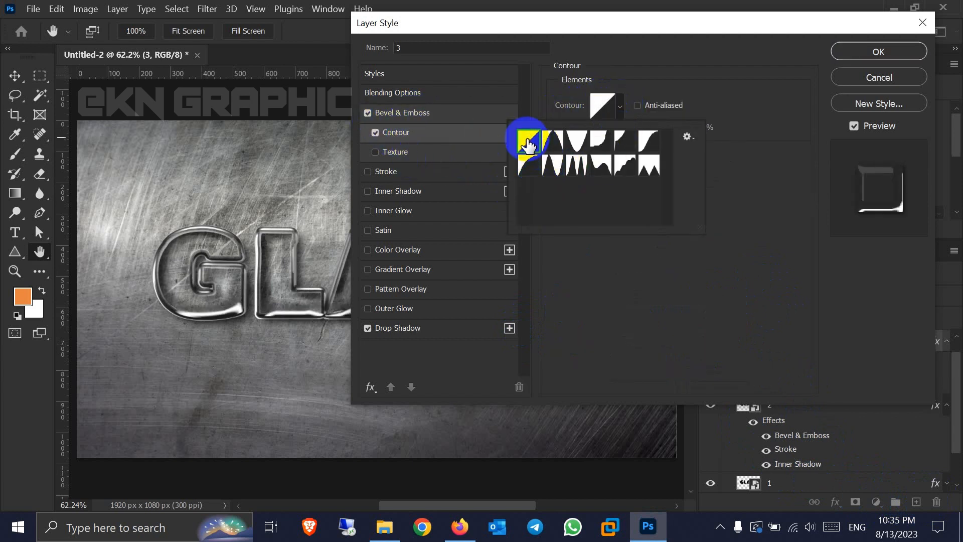
click(632, 113)
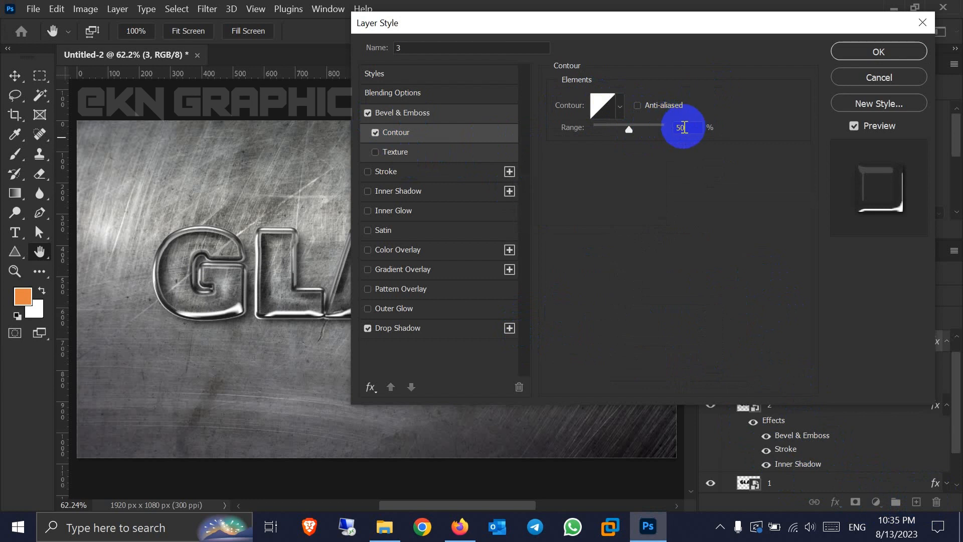
drag(629, 129, 633, 129)
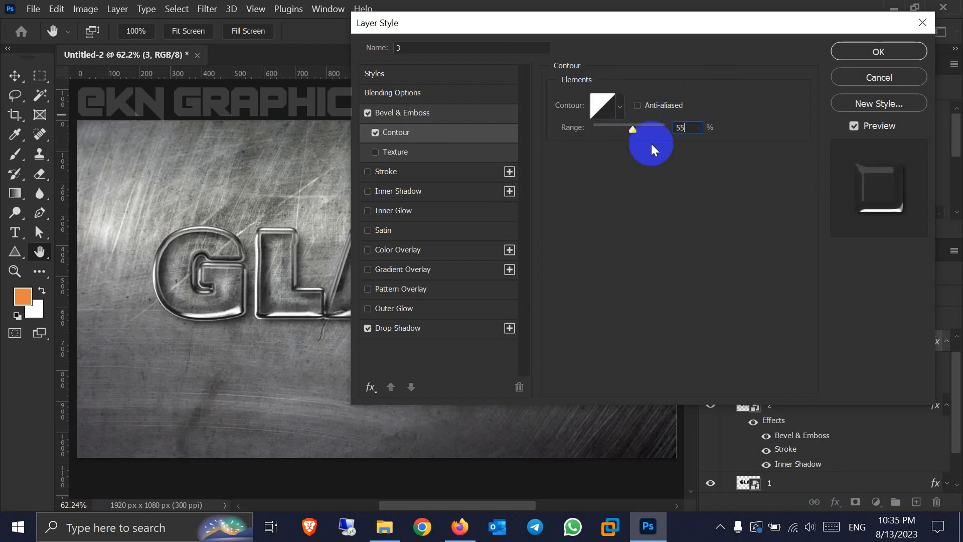
Reshape the bevel's linear contour with a corner point near 21% input and 61% output, and apply layer 3's style
click(603, 107)
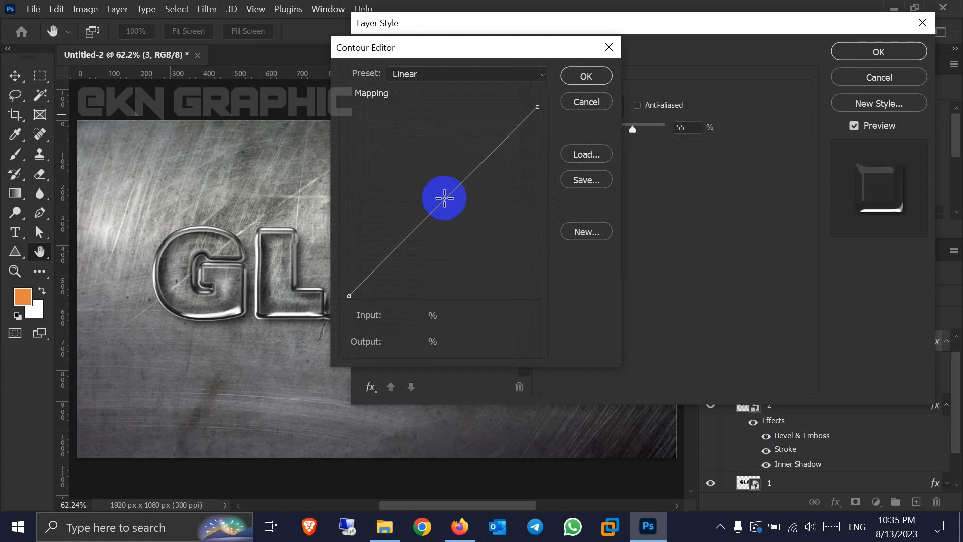
drag(444, 198, 388, 179)
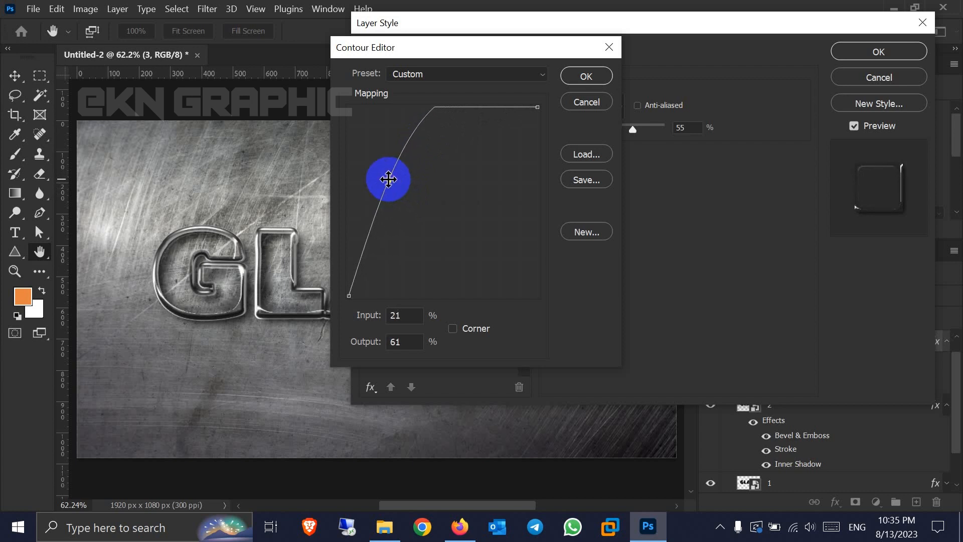
click(453, 329)
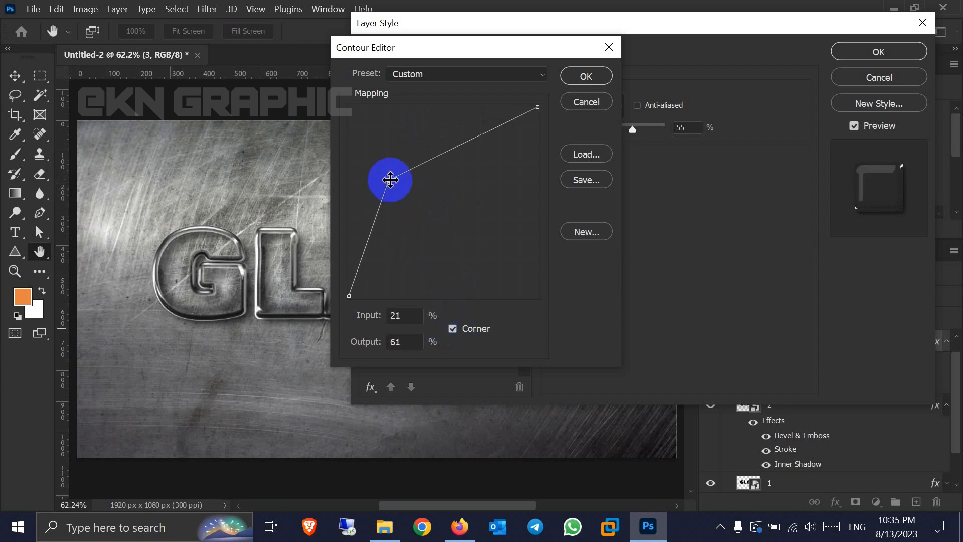
drag(390, 179, 393, 181)
click(585, 78)
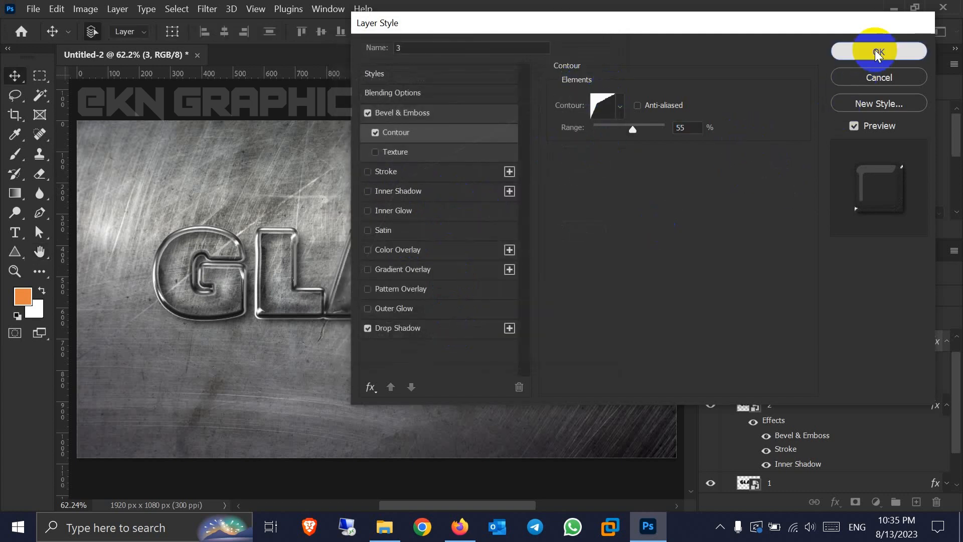
click(855, 52)
Reduce the fill of layer 2 to 10%
click(805, 406)
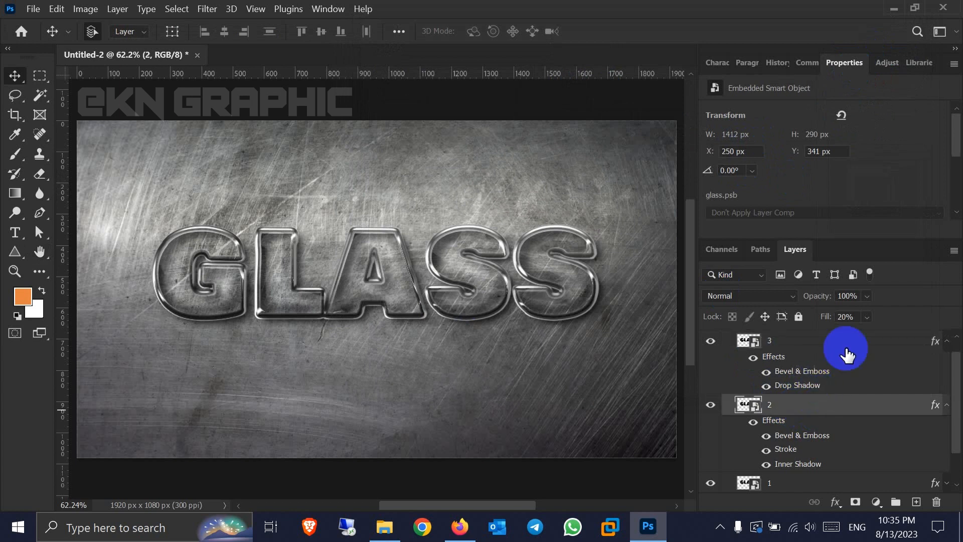
click(848, 317)
text(10)
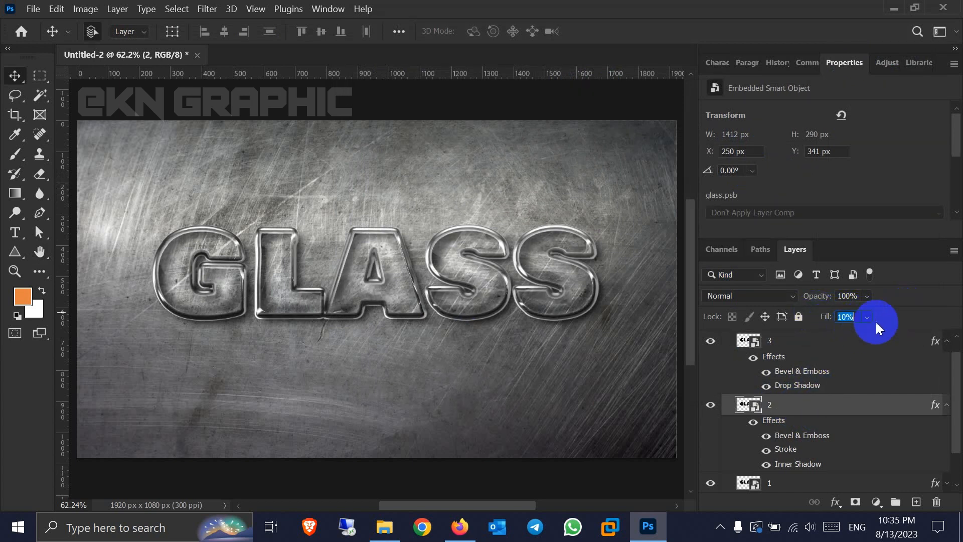
click(933, 513)
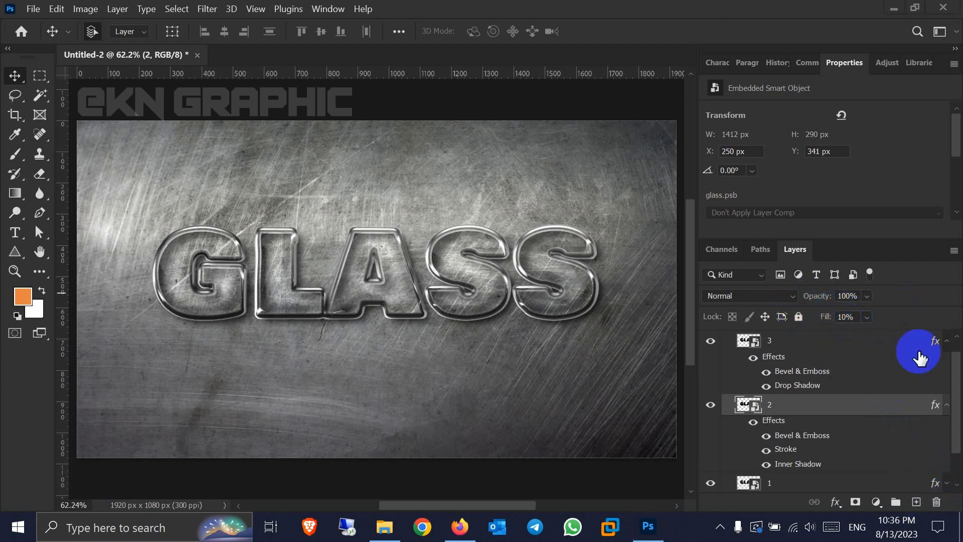
Collapse the effects lists of the text layers and the glass group
click(947, 341)
click(947, 361)
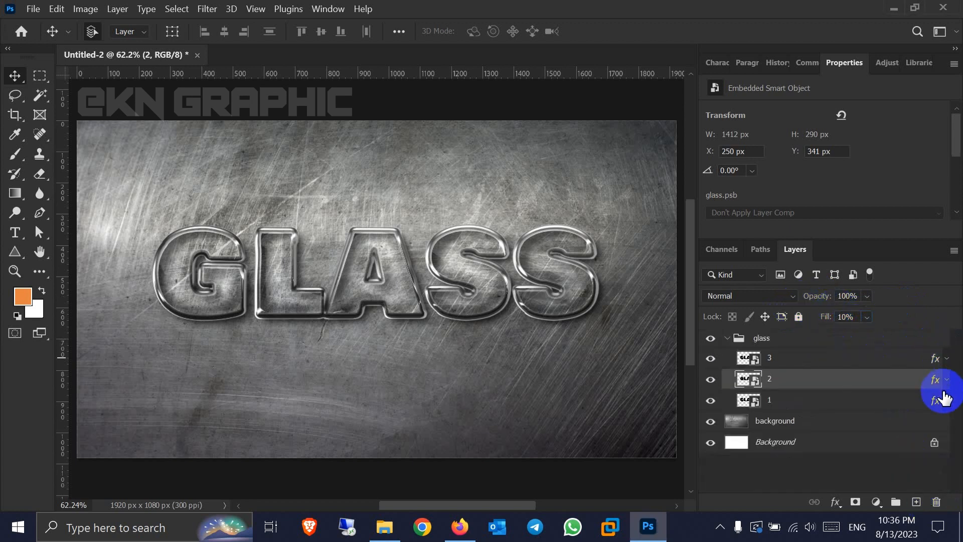
click(726, 340)
Add a Color Balance adjustment layer above the glass group
click(785, 339)
click(876, 502)
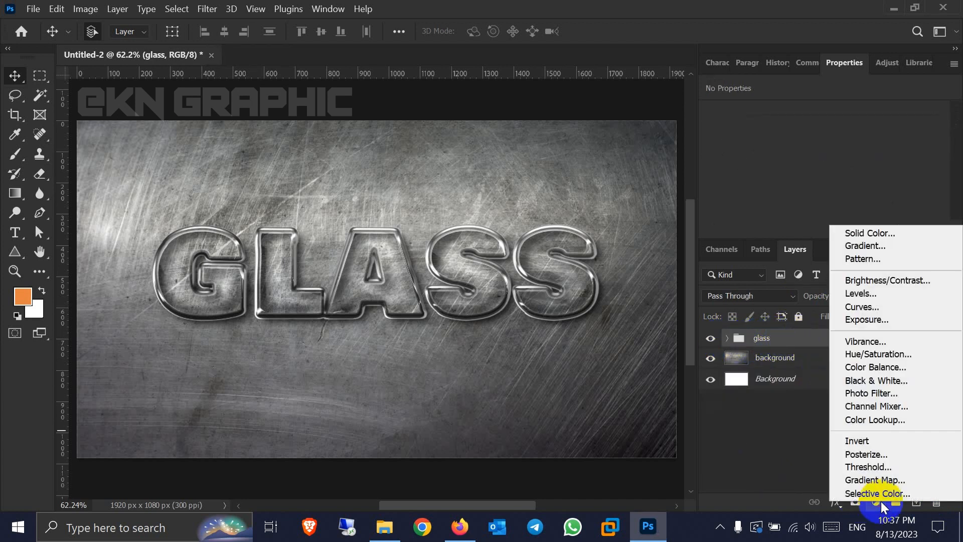
click(869, 367)
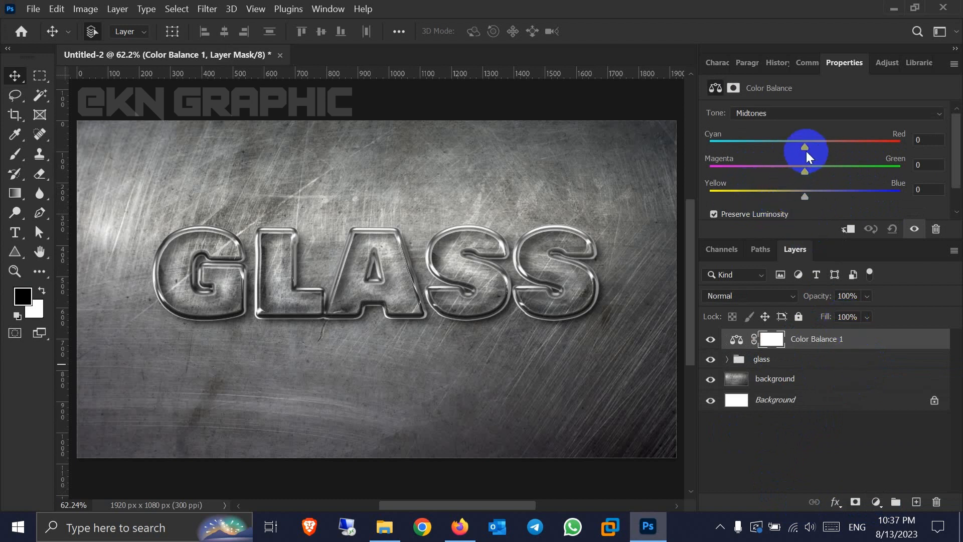
Set the Color Balance midtones to -8 for Cyan-Red, -1 for Magenta-Green and +9 for Yellow-Blue
drag(806, 152, 817, 194)
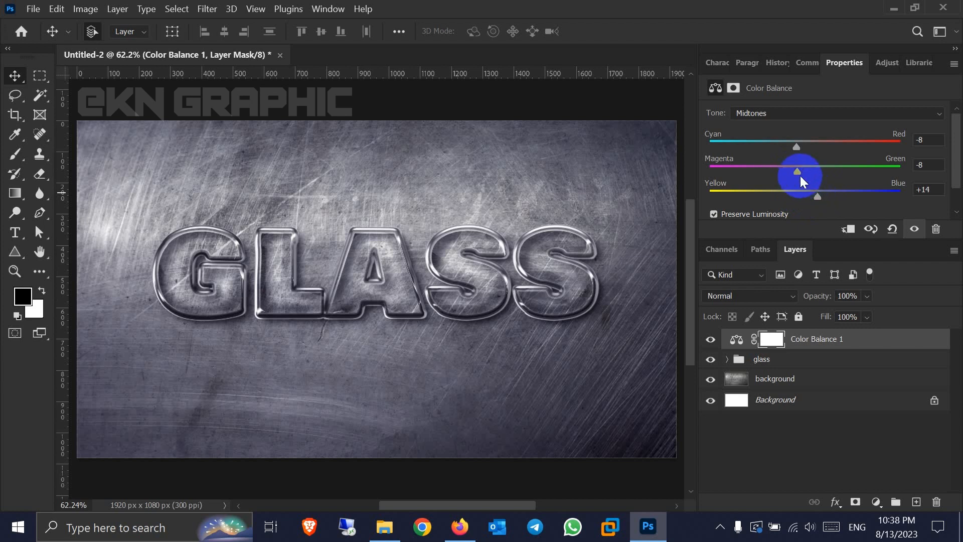
drag(798, 172, 809, 171)
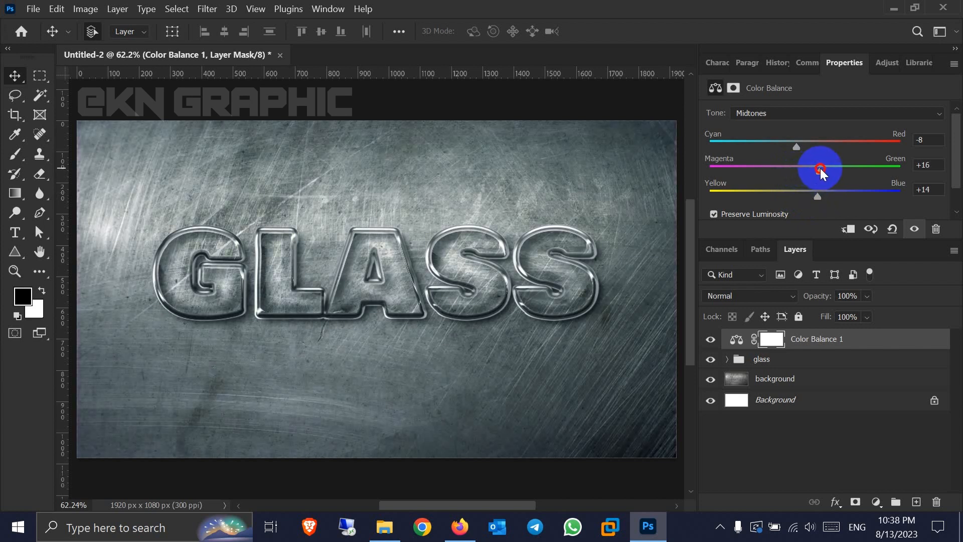
drag(821, 172, 796, 194)
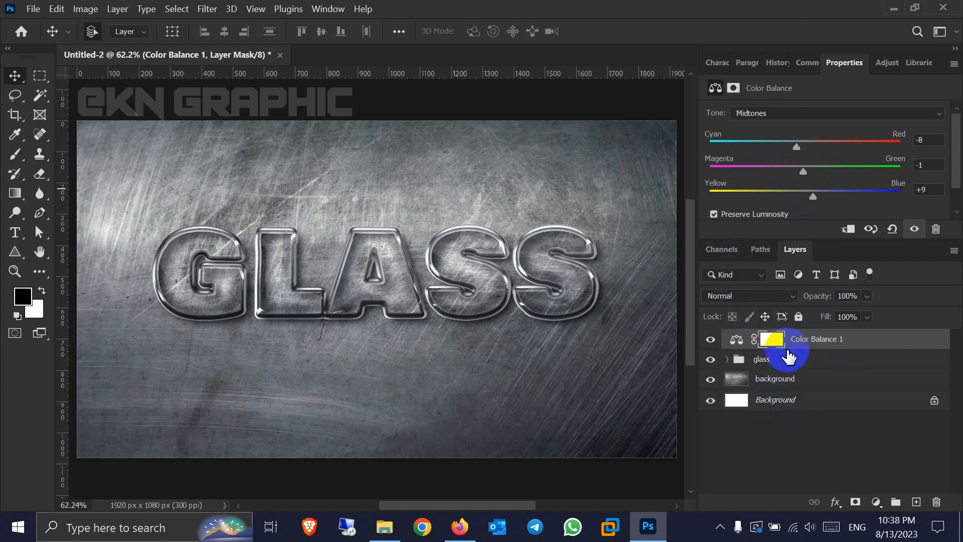
Open the contents of smart object layer 3 in the glass group and replace its wording with TEXT
drag(789, 356, 737, 386)
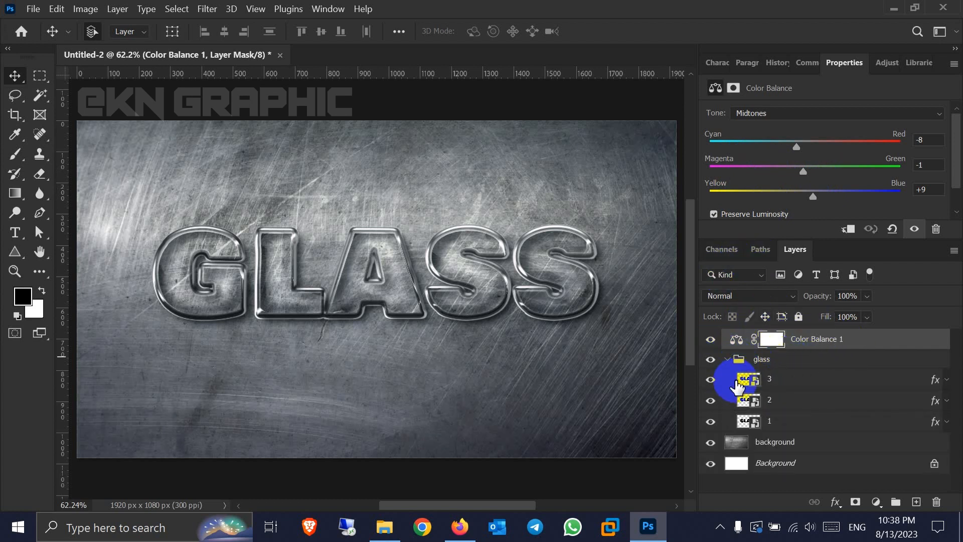
double_click(746, 382)
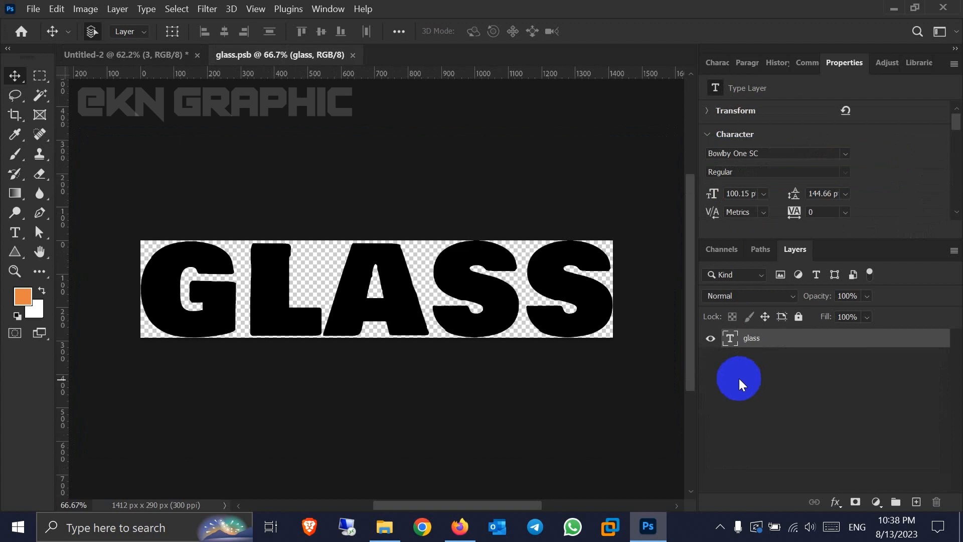
click(15, 232)
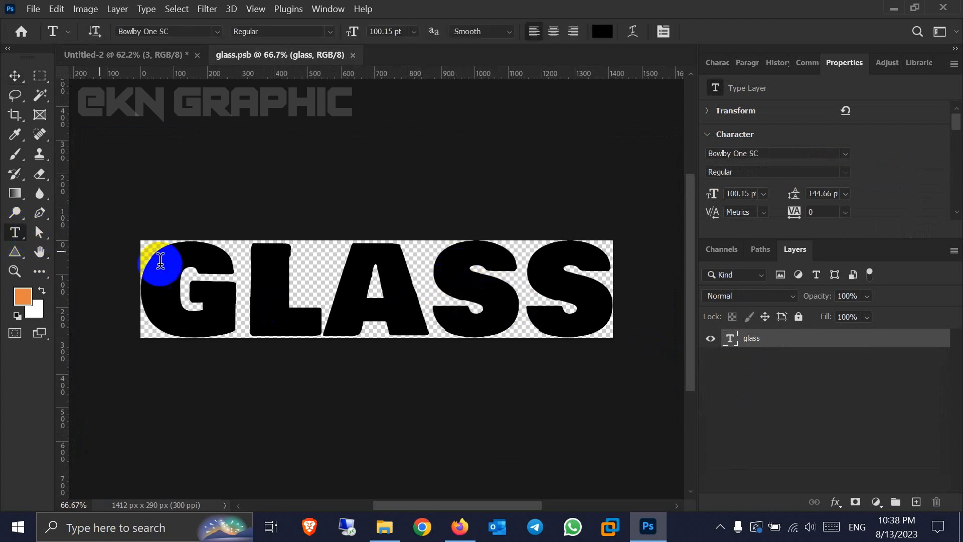
click(333, 290)
double_click(338, 284)
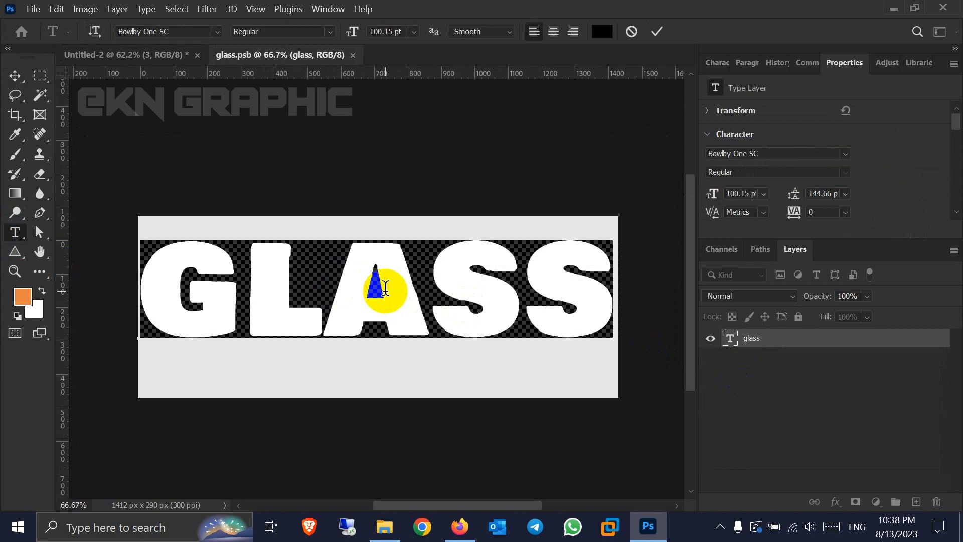
text(T)
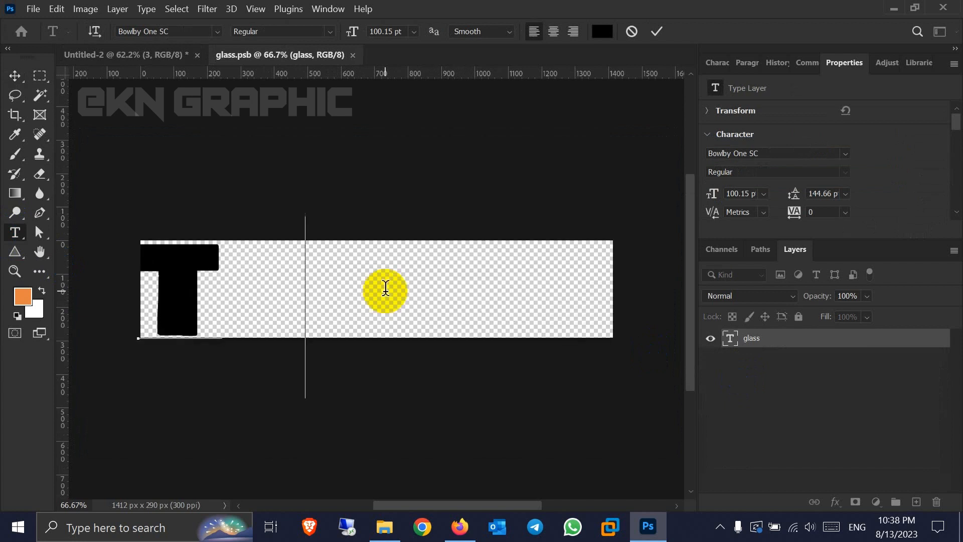
text(EXT)
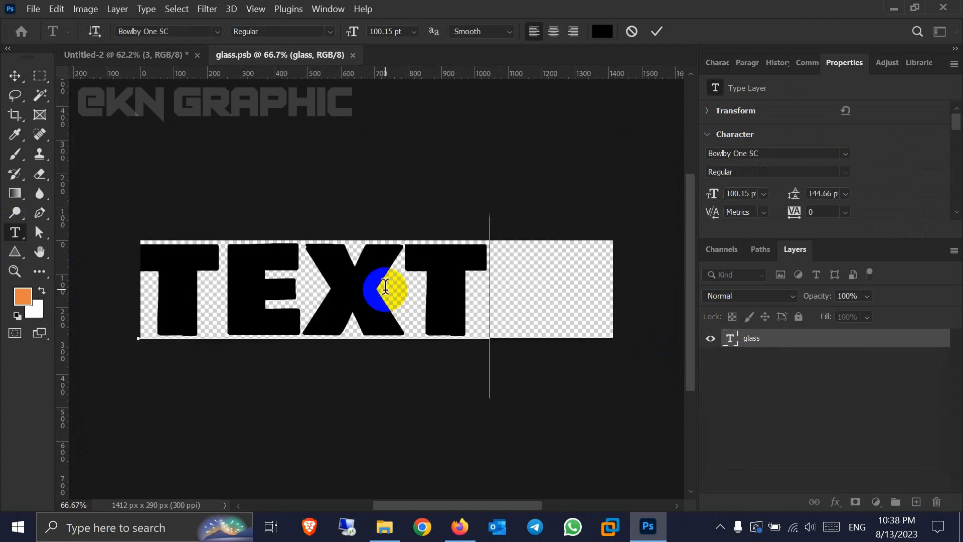
click(15, 75)
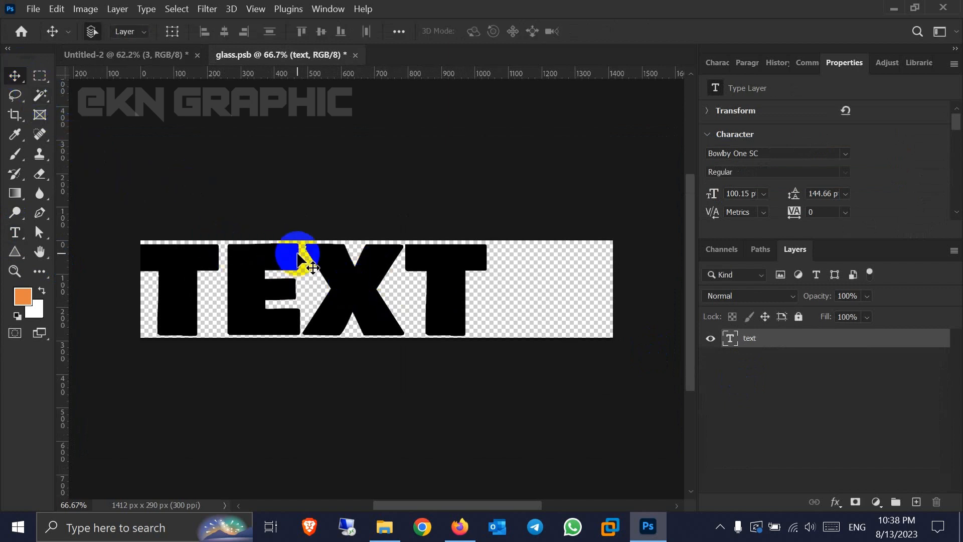
Save the edited smart object and return to the main document to check the glass effect on the new word
click(31, 7)
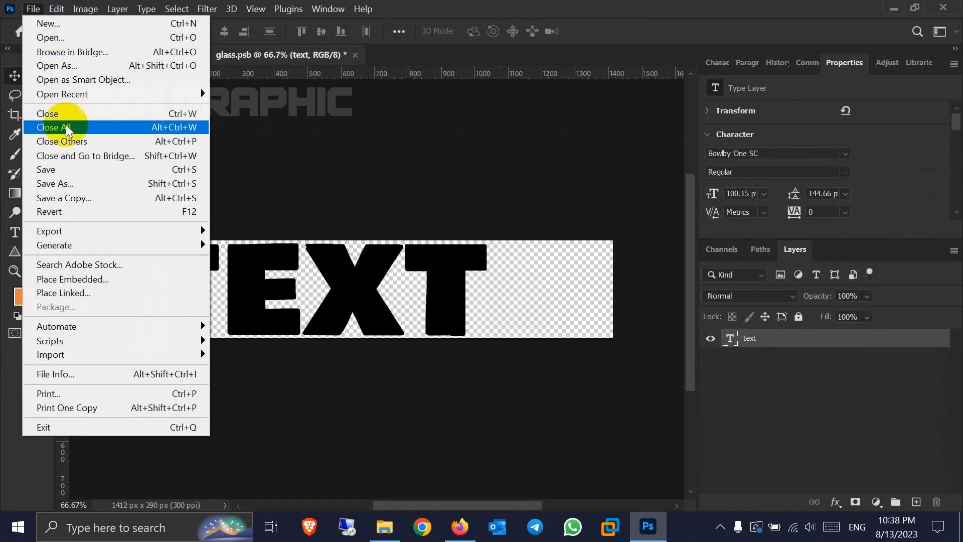
click(56, 171)
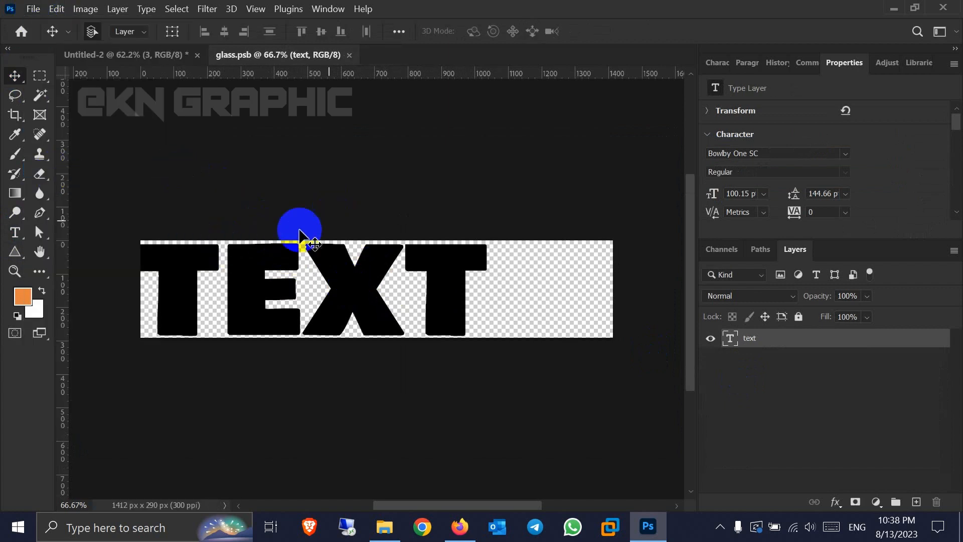
click(160, 53)
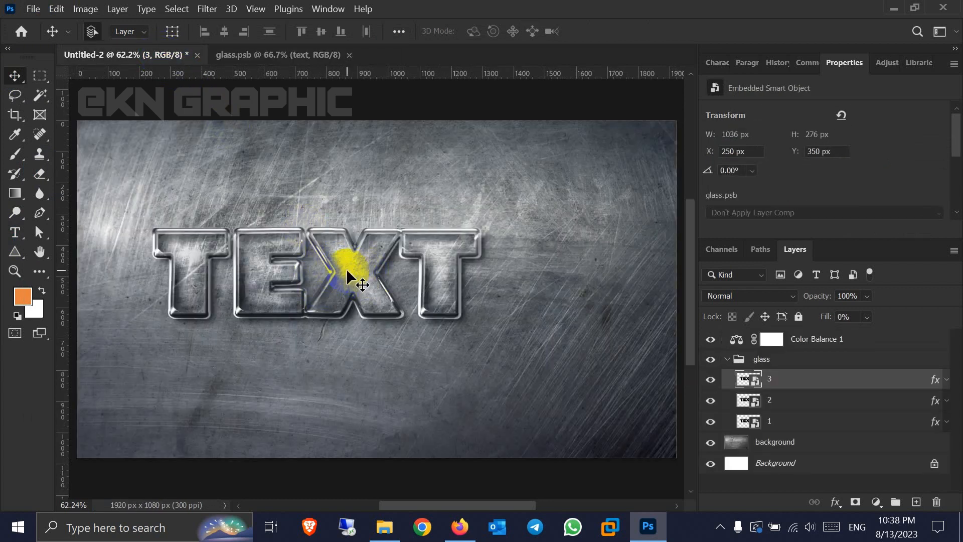
Go back to the glass.psb document and delete all of its text
click(303, 55)
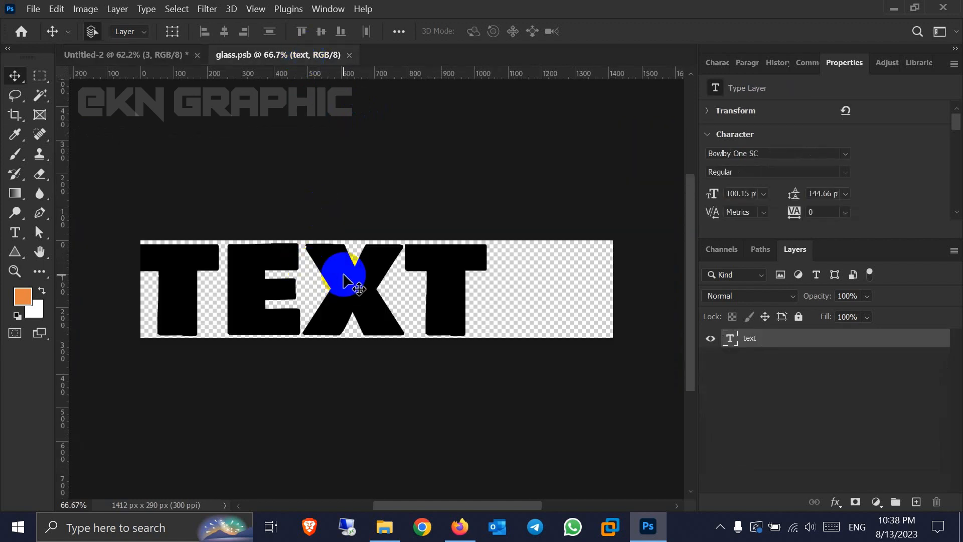
key(t)
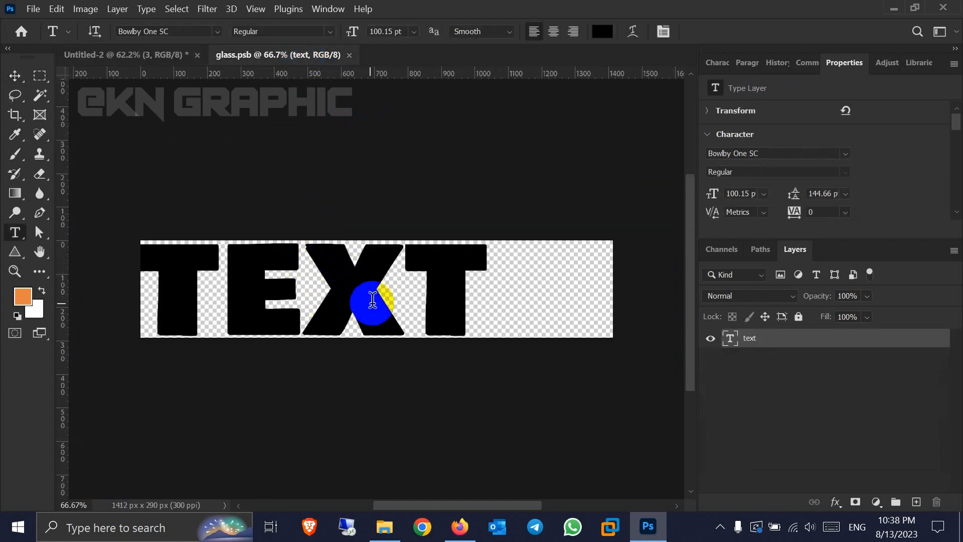
click(370, 295)
drag(478, 288, 146, 284)
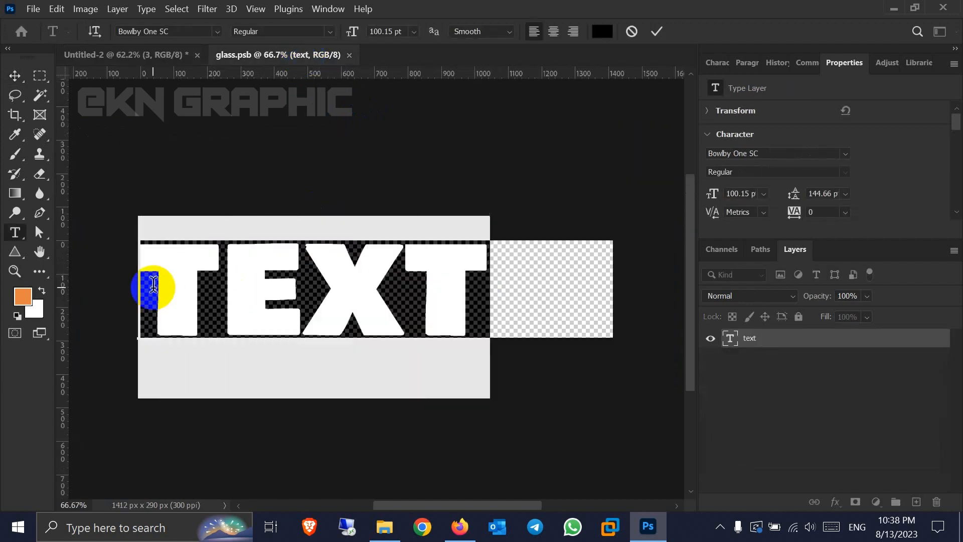
key(BackSpace)
click(14, 75)
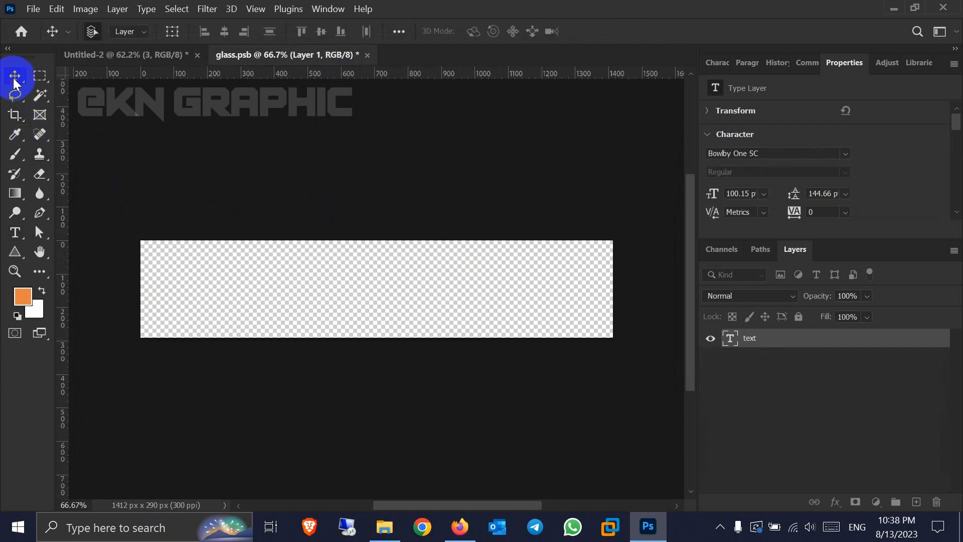
Draw a black tiger custom shape about 639 by 270 px near the canvas centre and nudge it slightly up and left
drag(21, 251, 90, 319)
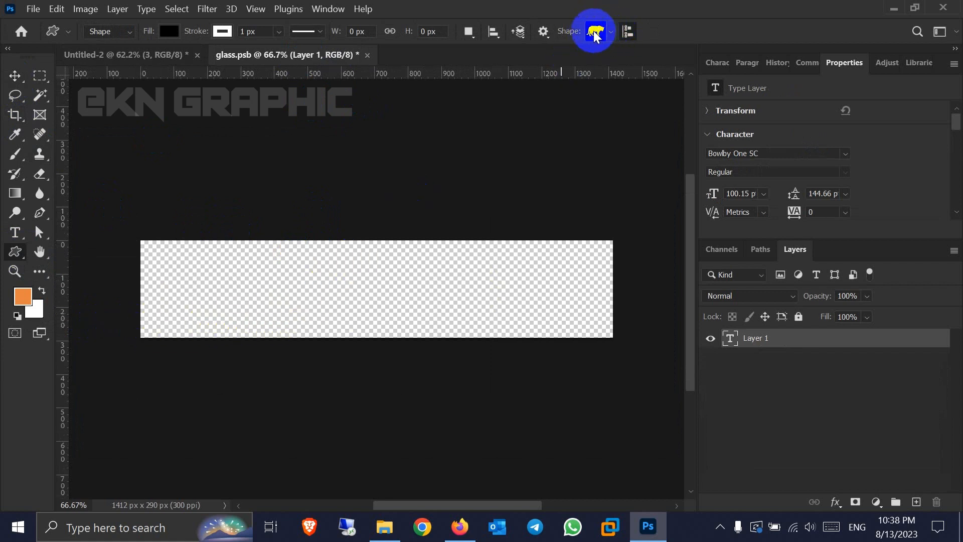
drag(291, 253, 504, 339)
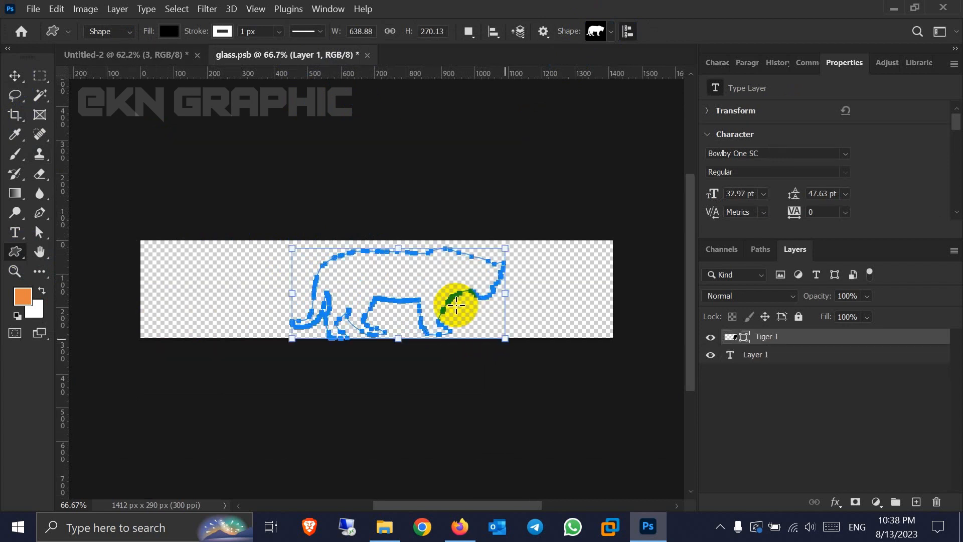
click(15, 76)
drag(424, 281, 419, 279)
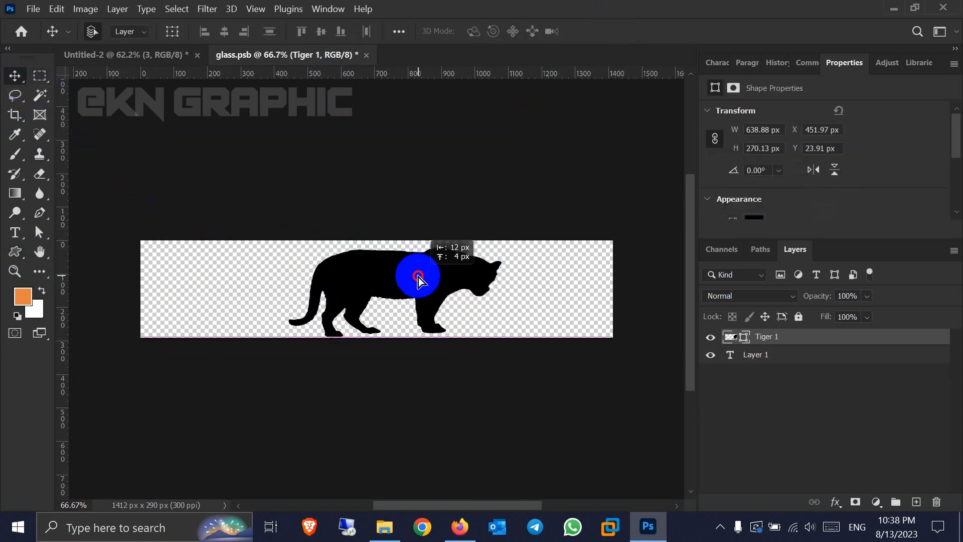